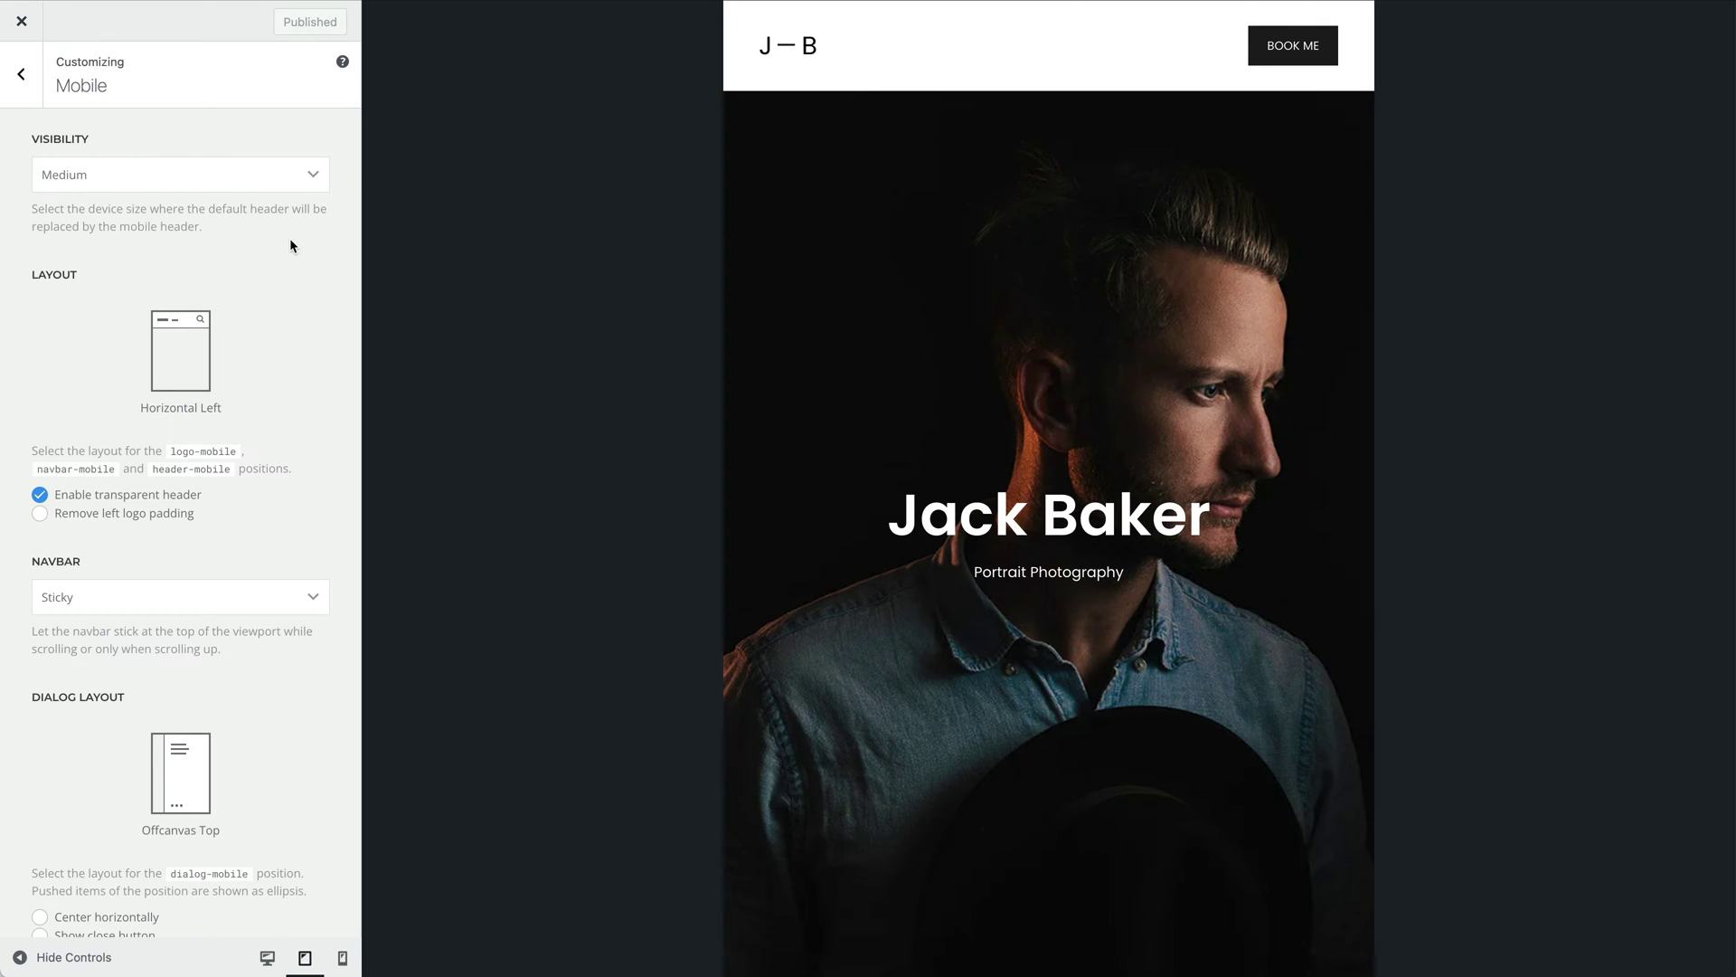
# - Review the mobile dialog layout choices without changing them, then return to the main panel
pyautogui.scroll(-6, 290, 245)
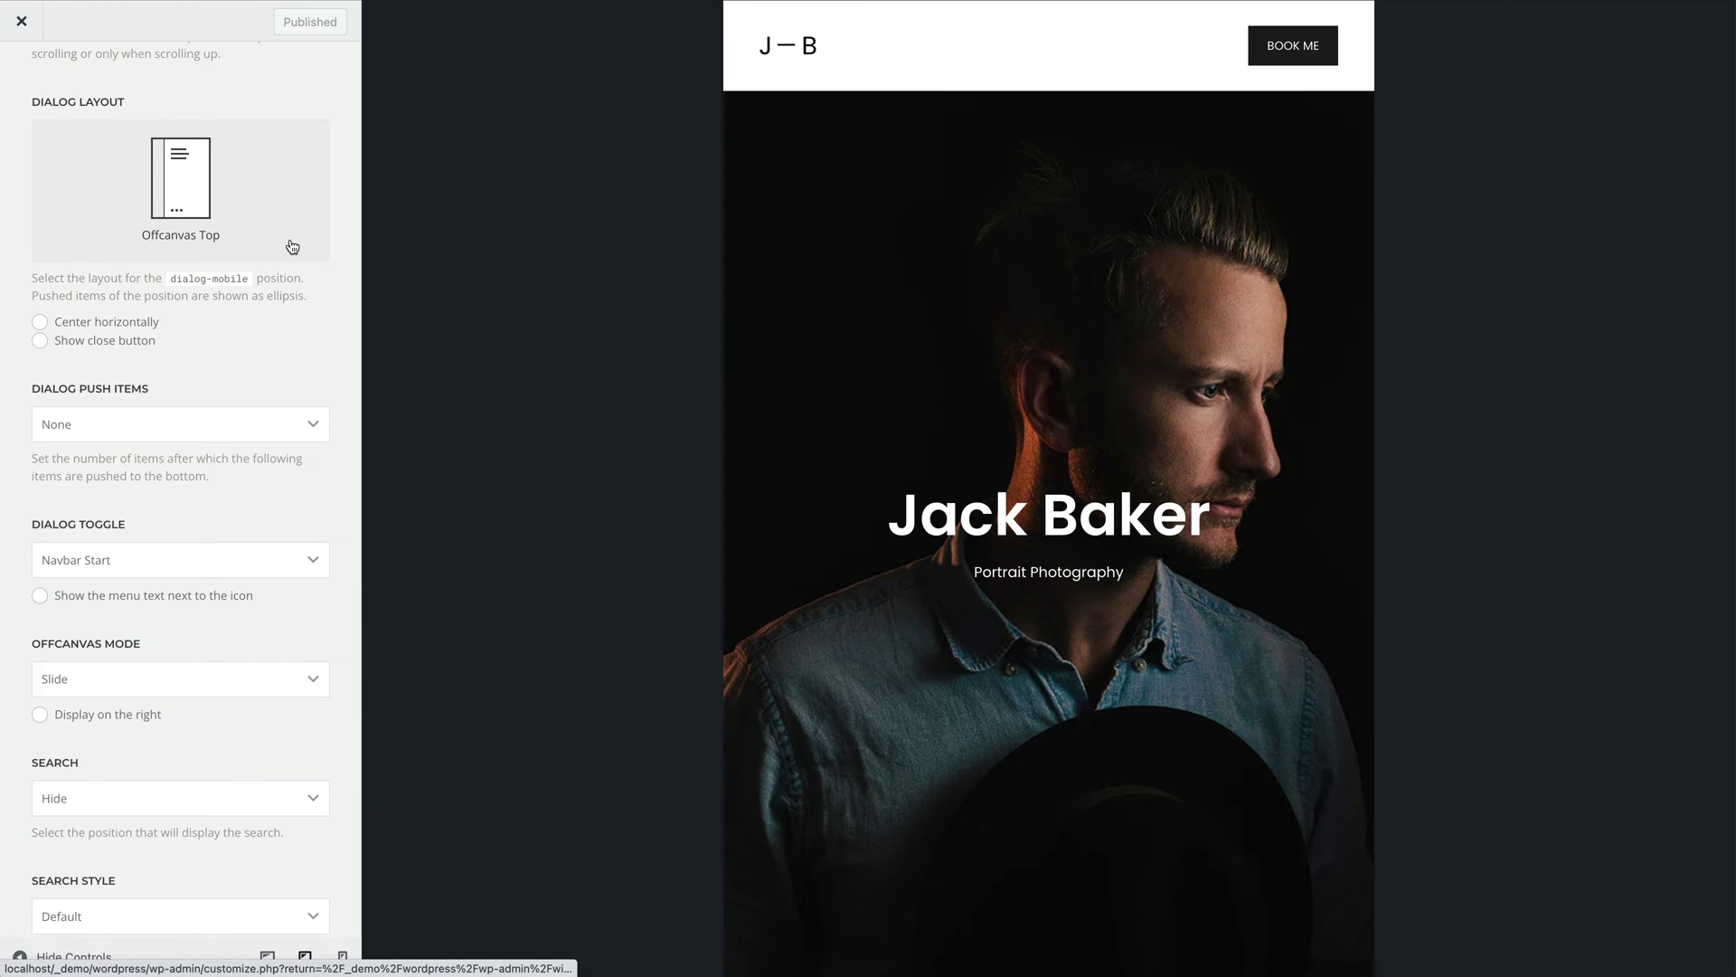
pyautogui.click(292, 246)
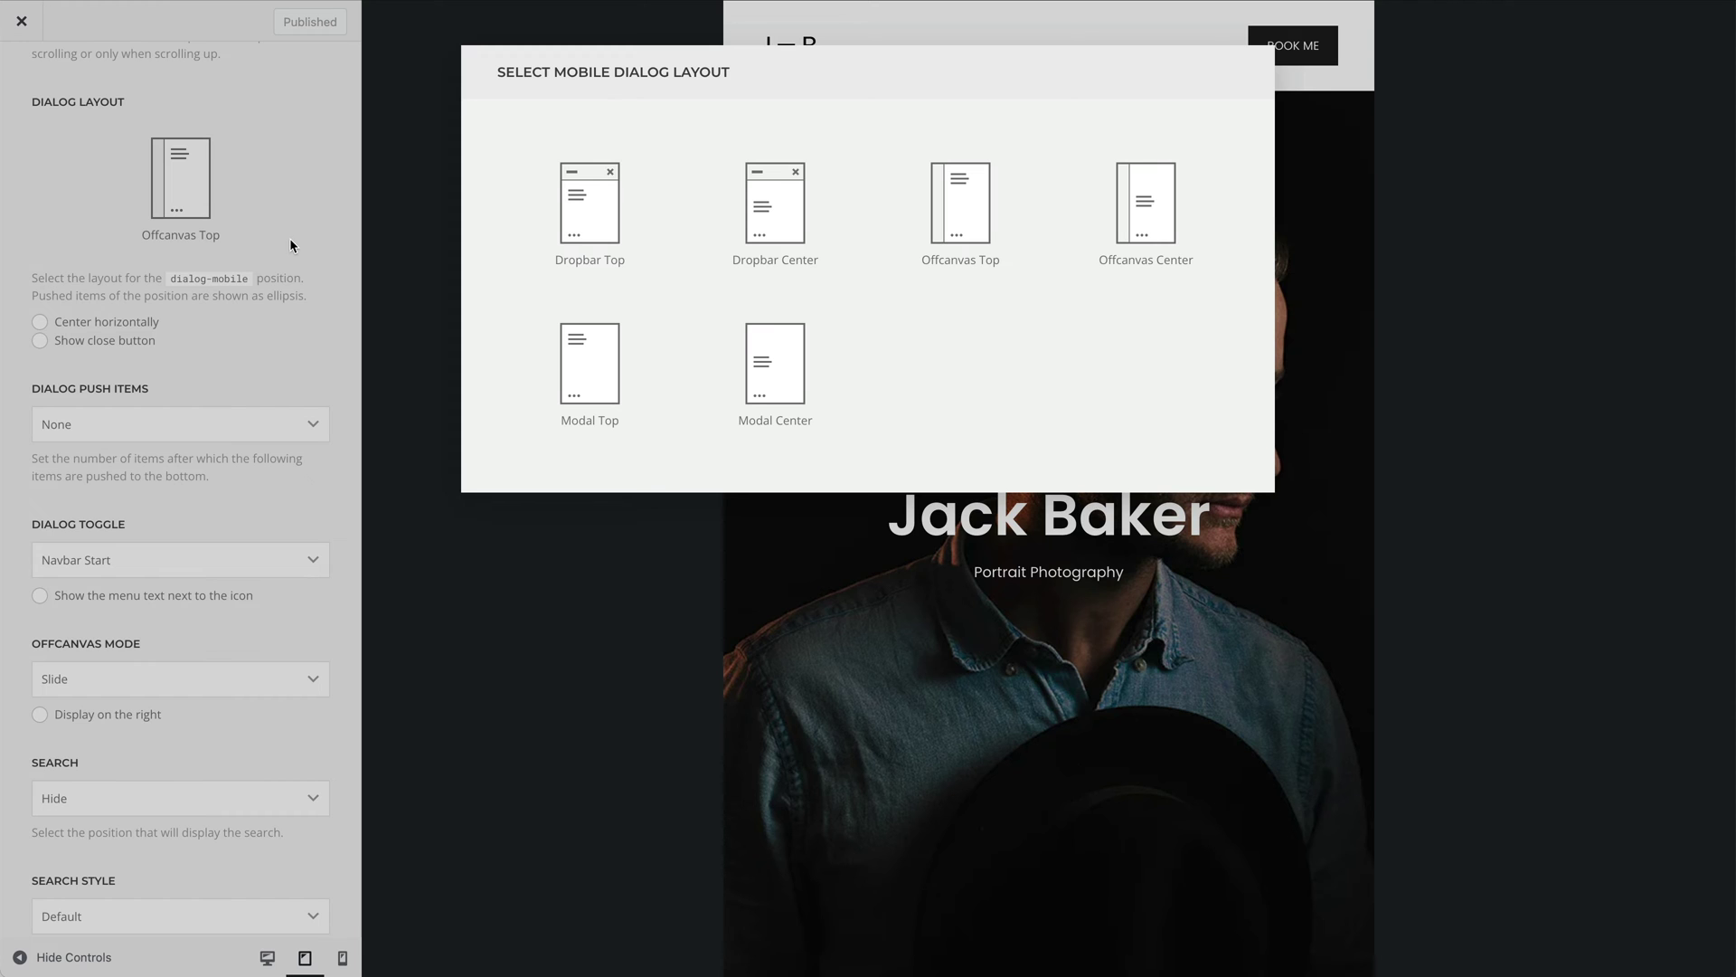
pyautogui.click(289, 237)
pyautogui.scroll(5, 291, 244)
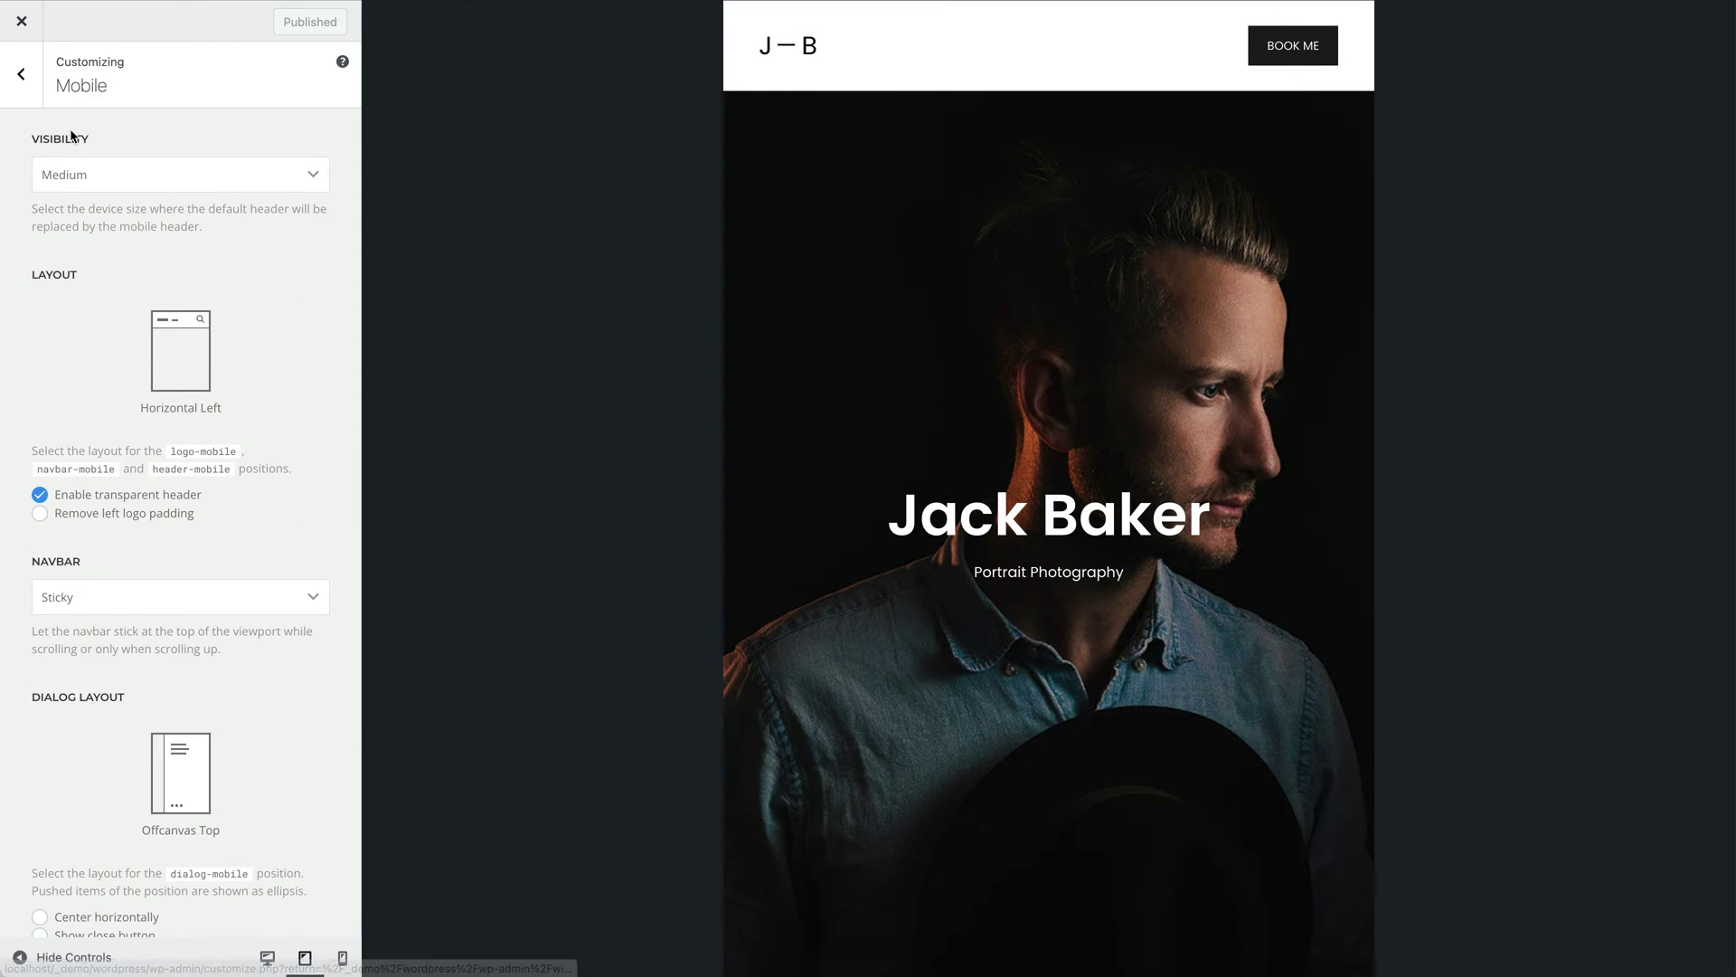
pyautogui.click(31, 103)
pyautogui.click(29, 103)
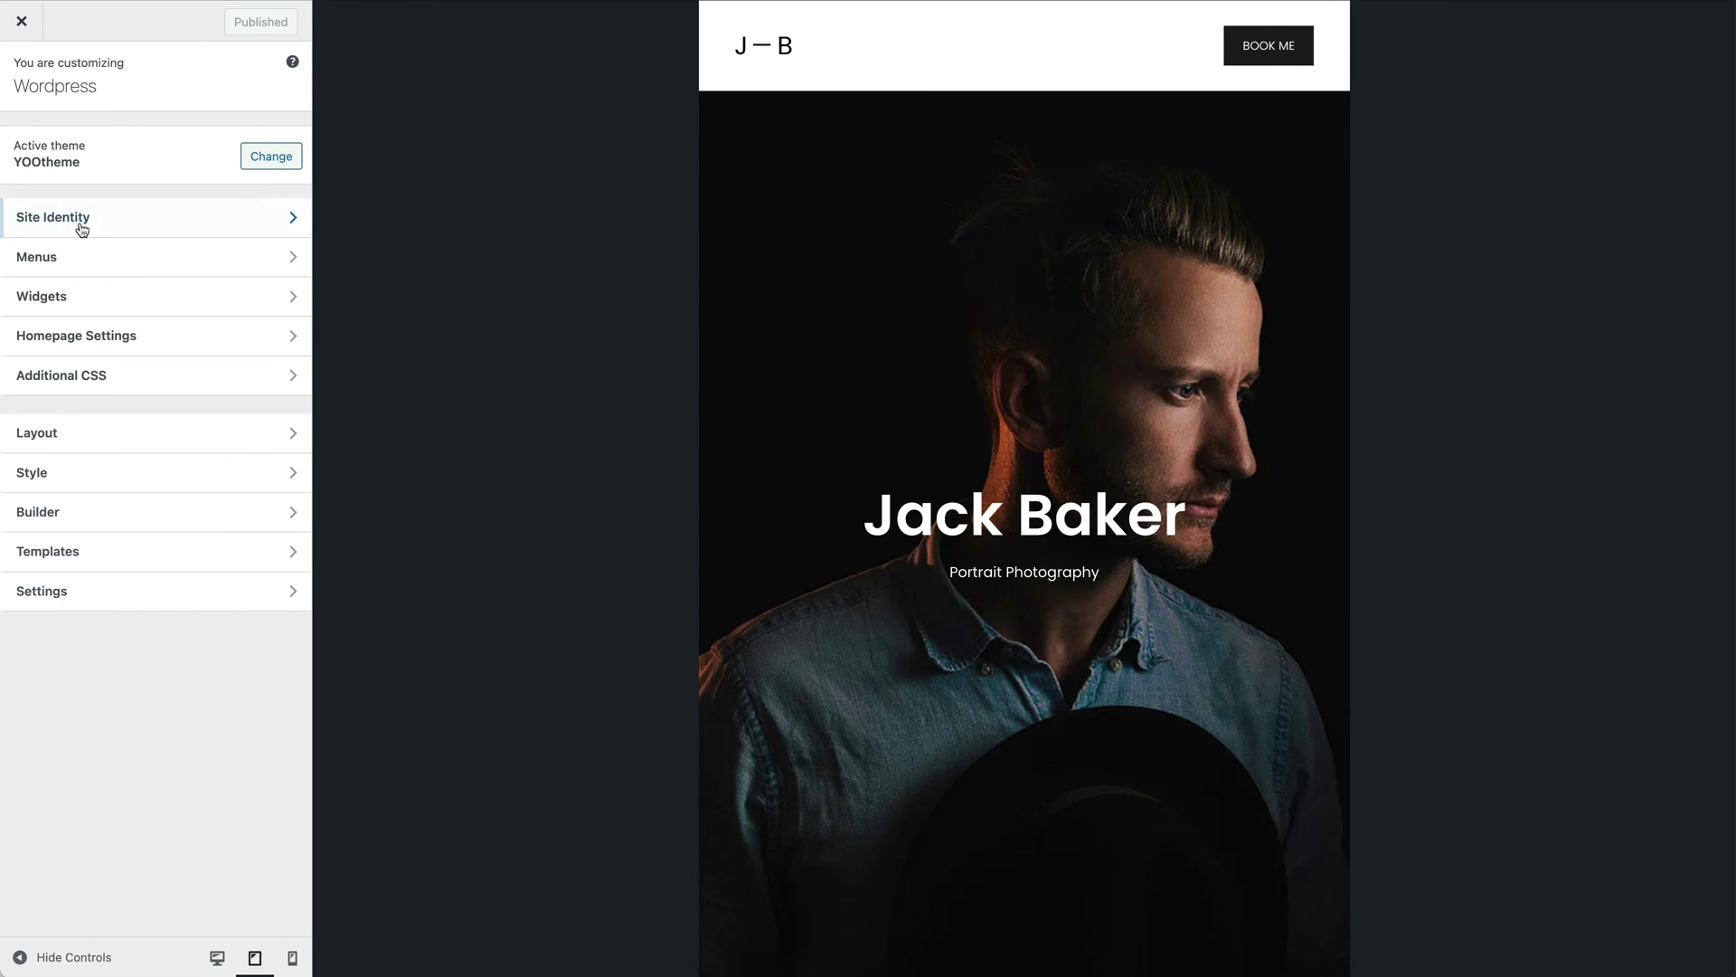
# - Set the Mobile Dialog menu location to Mobile Menu and open the drawer in the preview
pyautogui.click(97, 258)
pyautogui.click(142, 419)
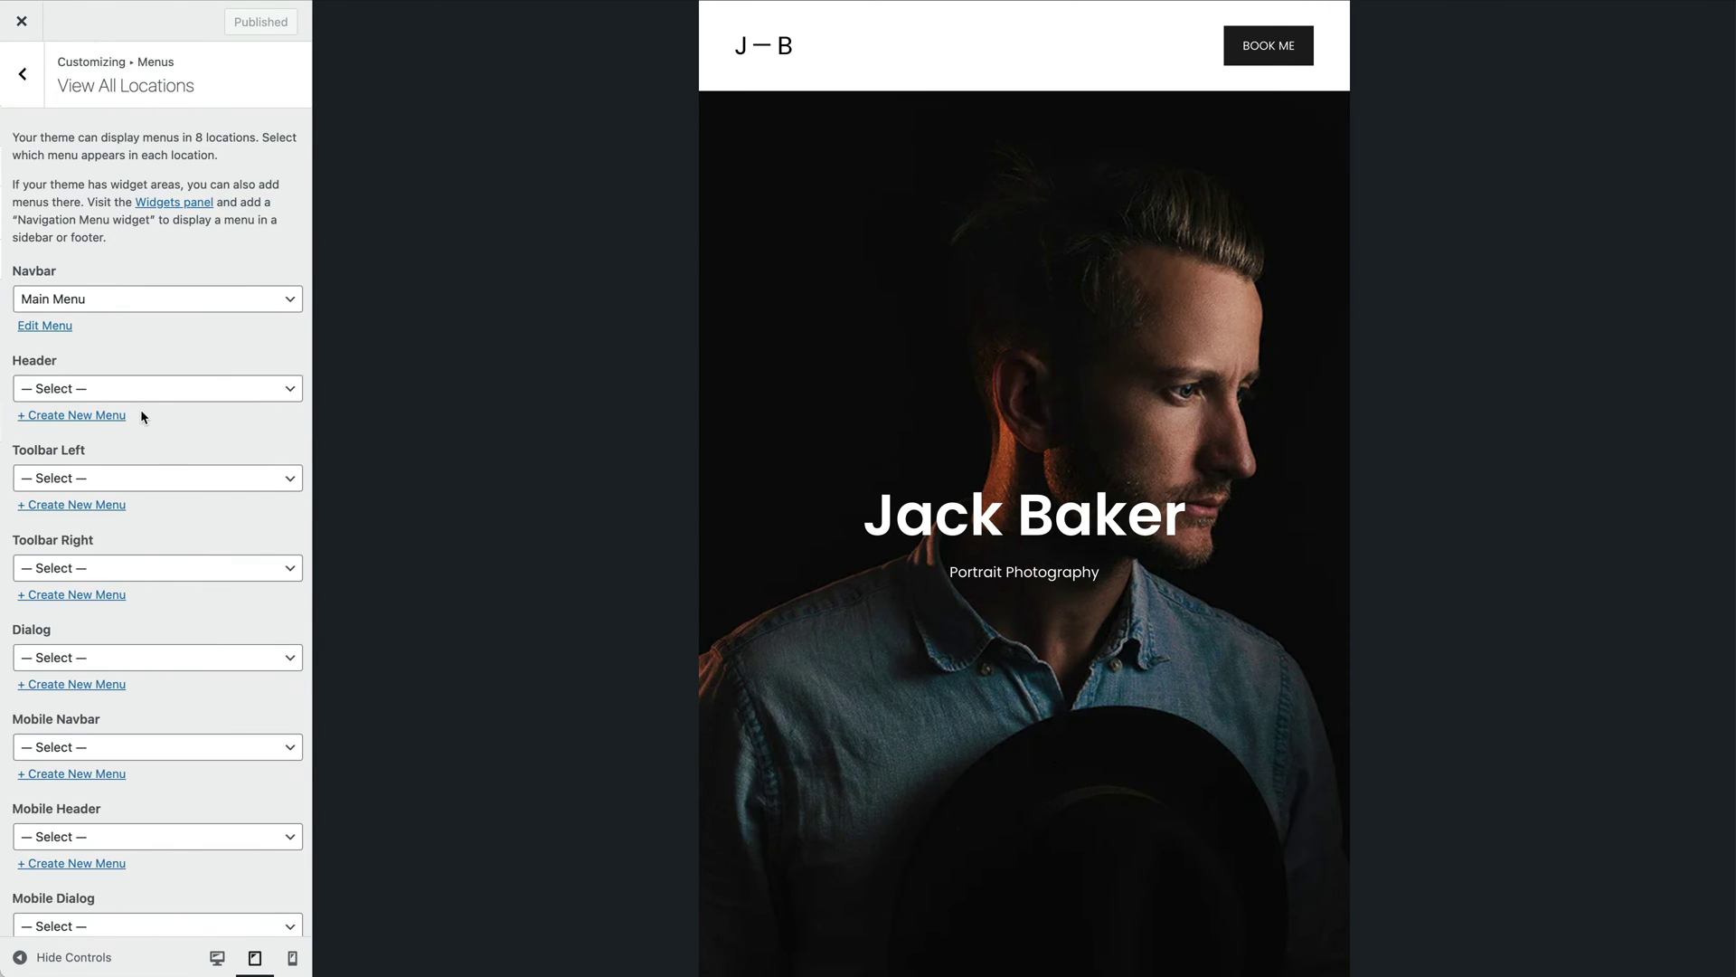
pyautogui.scroll(-2, 140, 452)
pyautogui.click(163, 876)
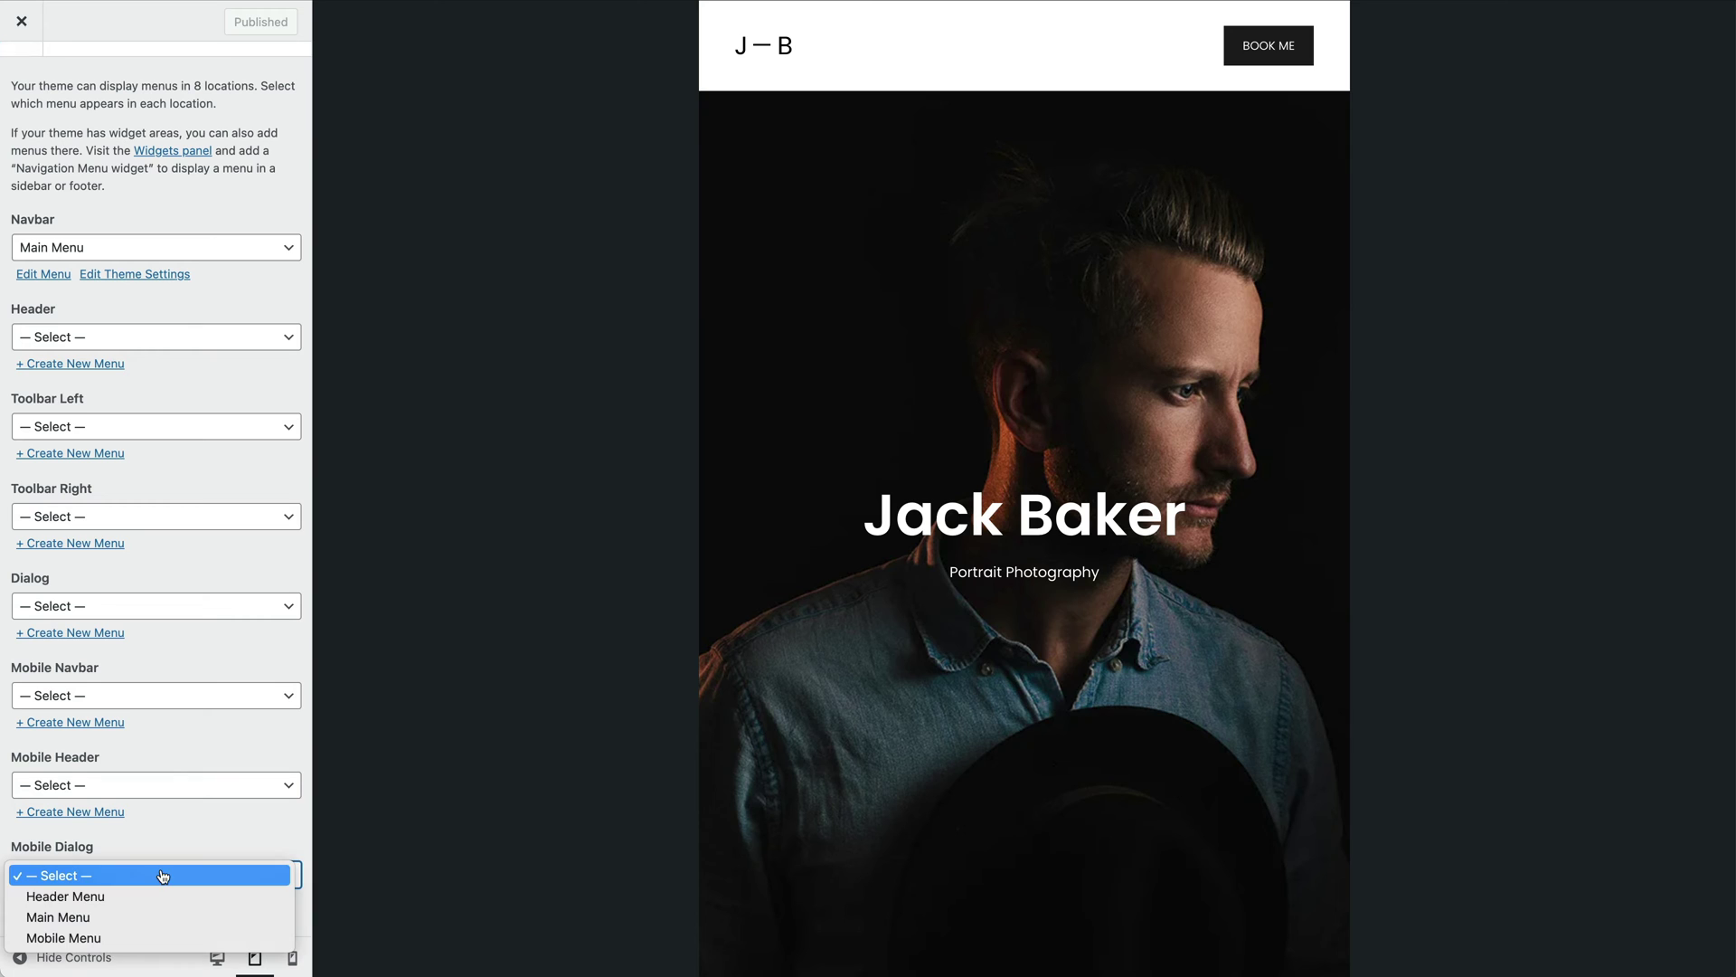
pyautogui.click(166, 937)
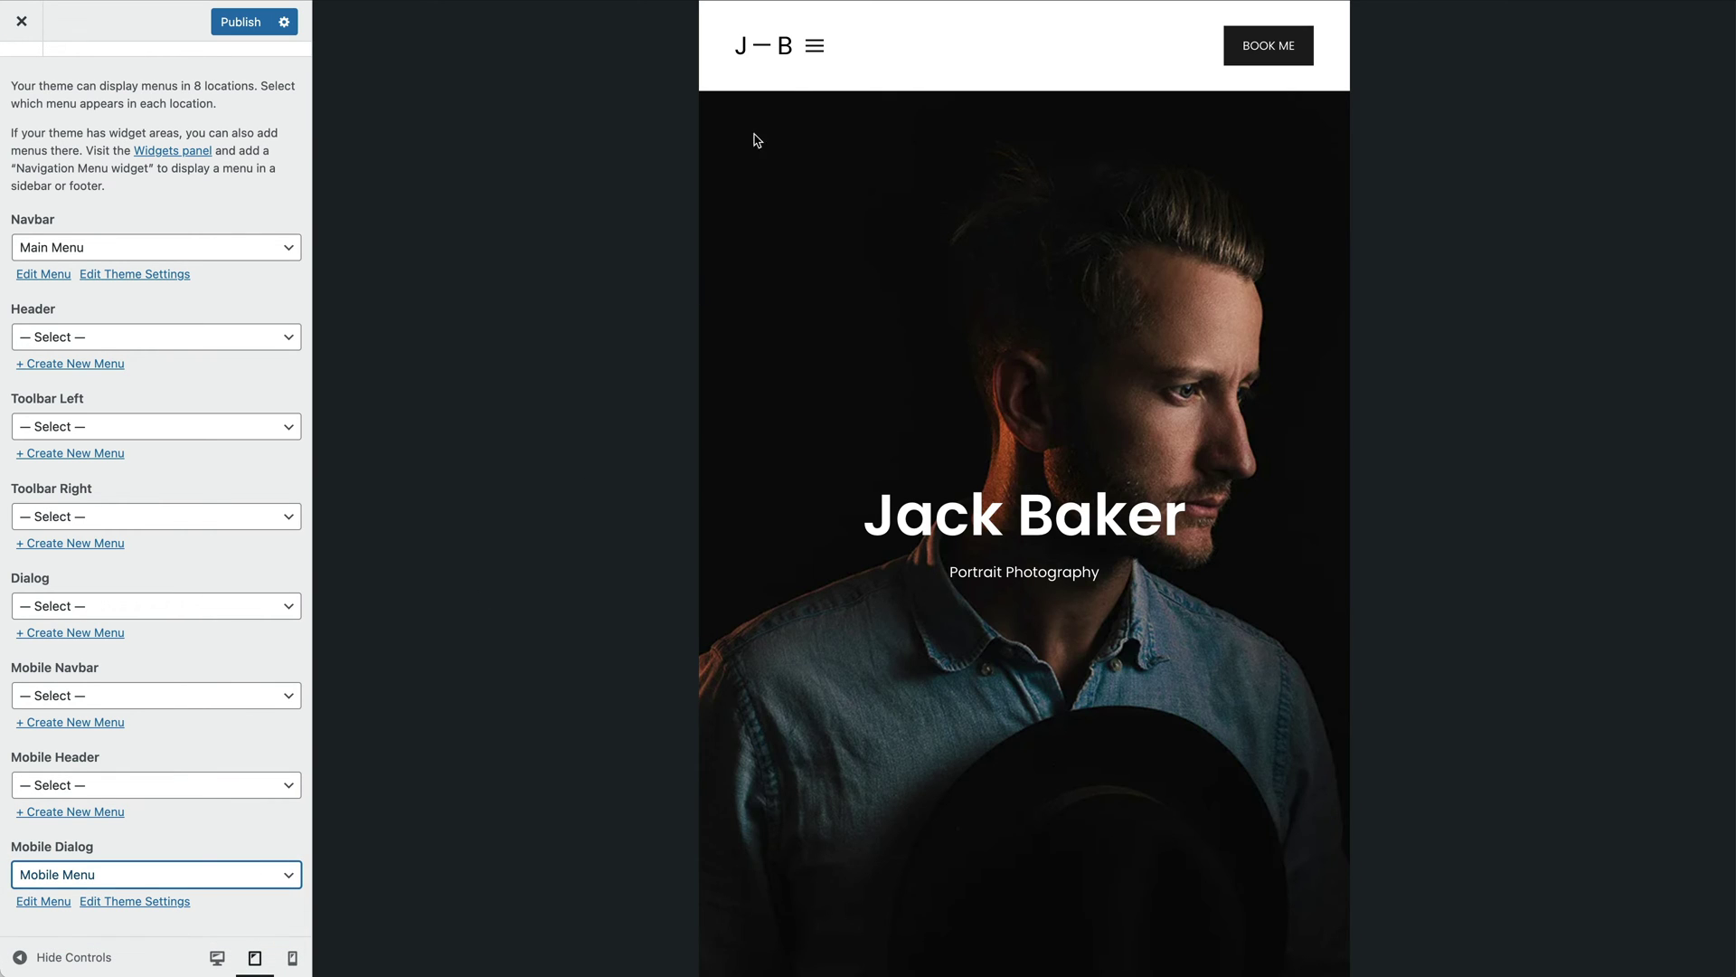
pyautogui.click(817, 50)
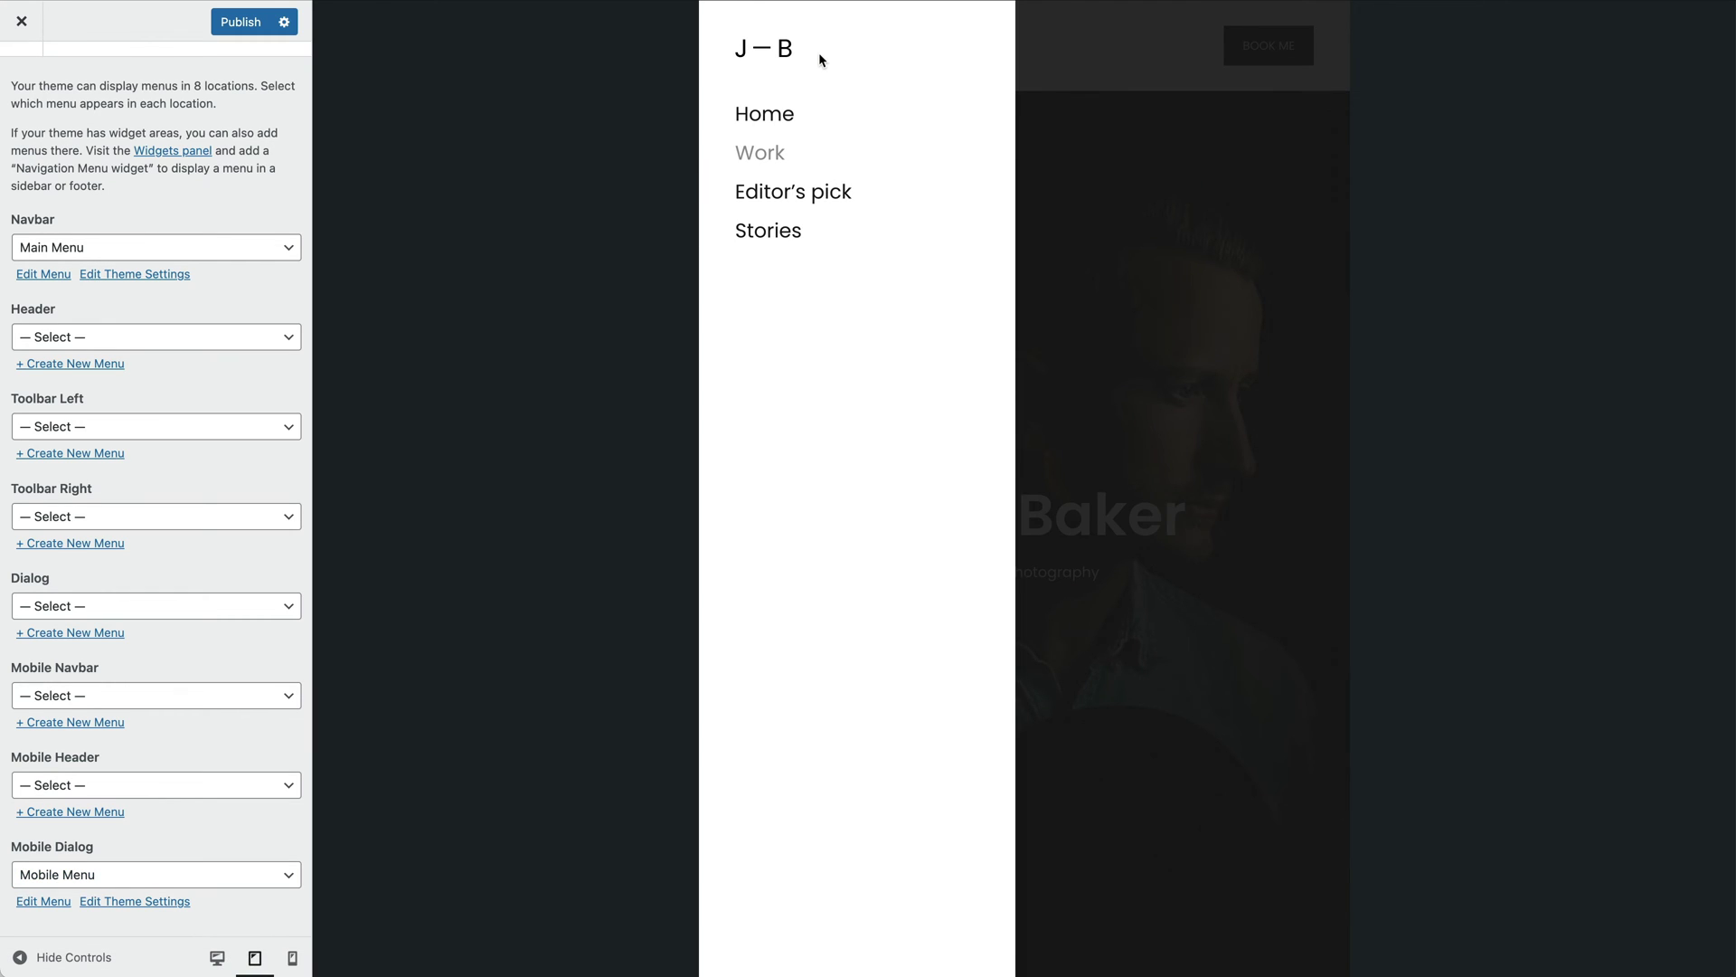
pyautogui.scroll(1, 171, 99)
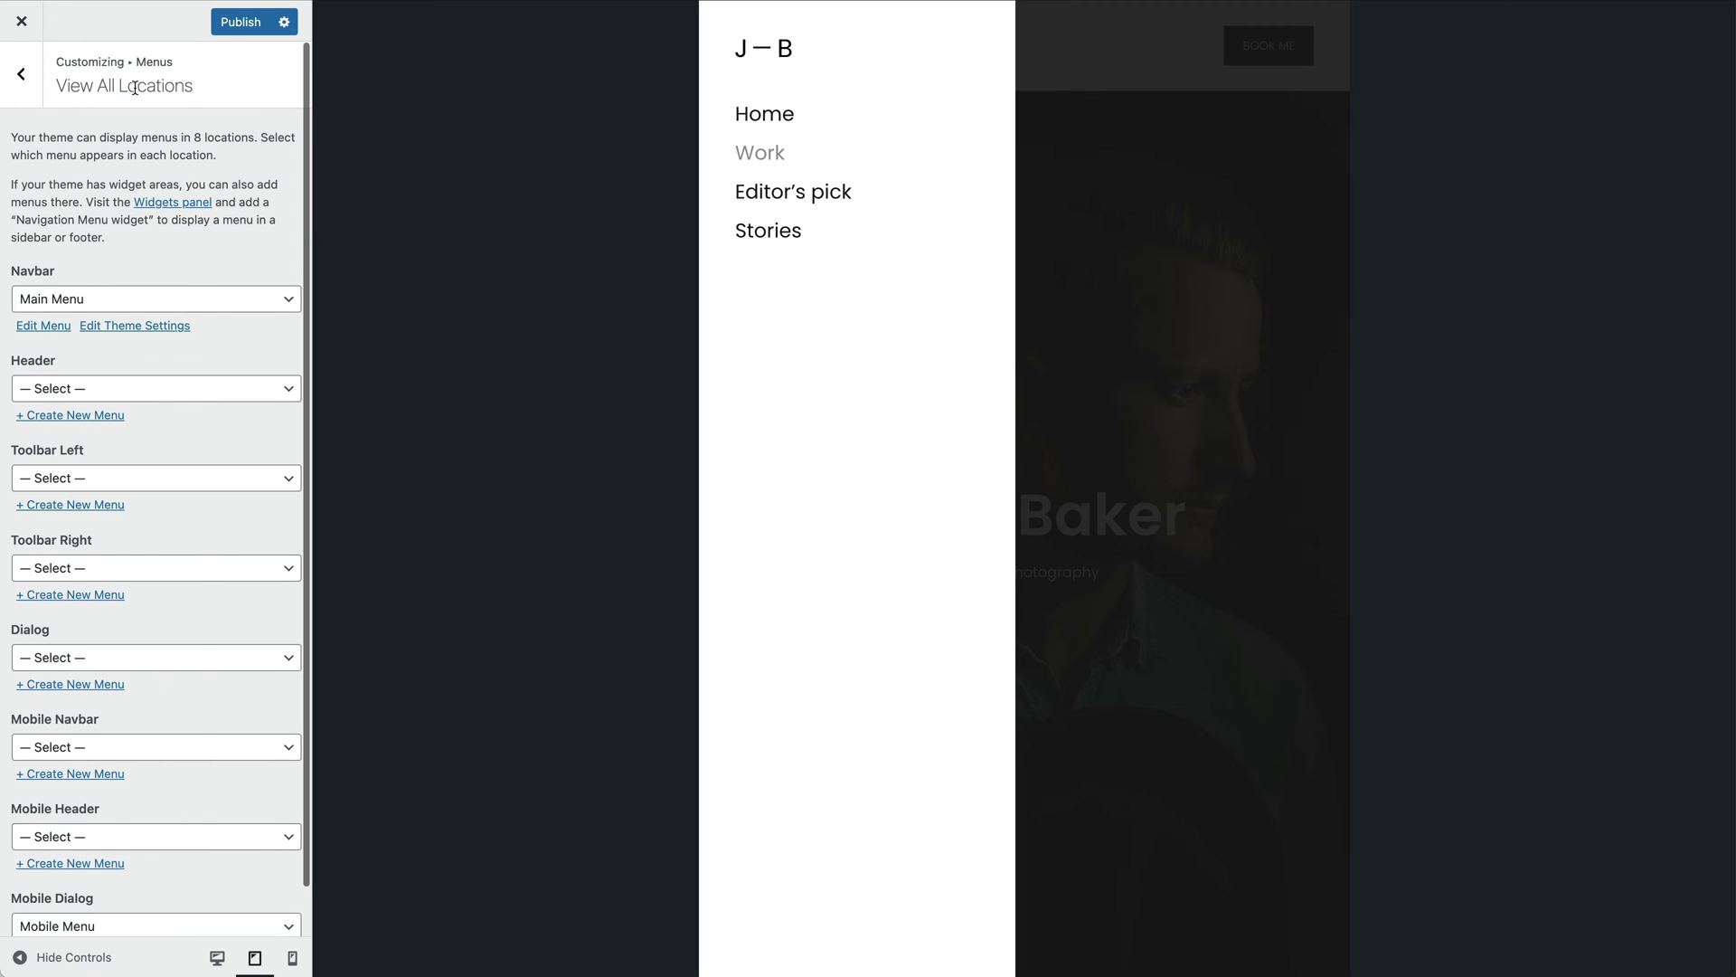
# - Add a Builder widget to the Mobile Dialog widget area
pyautogui.click(24, 83)
pyautogui.click(24, 83)
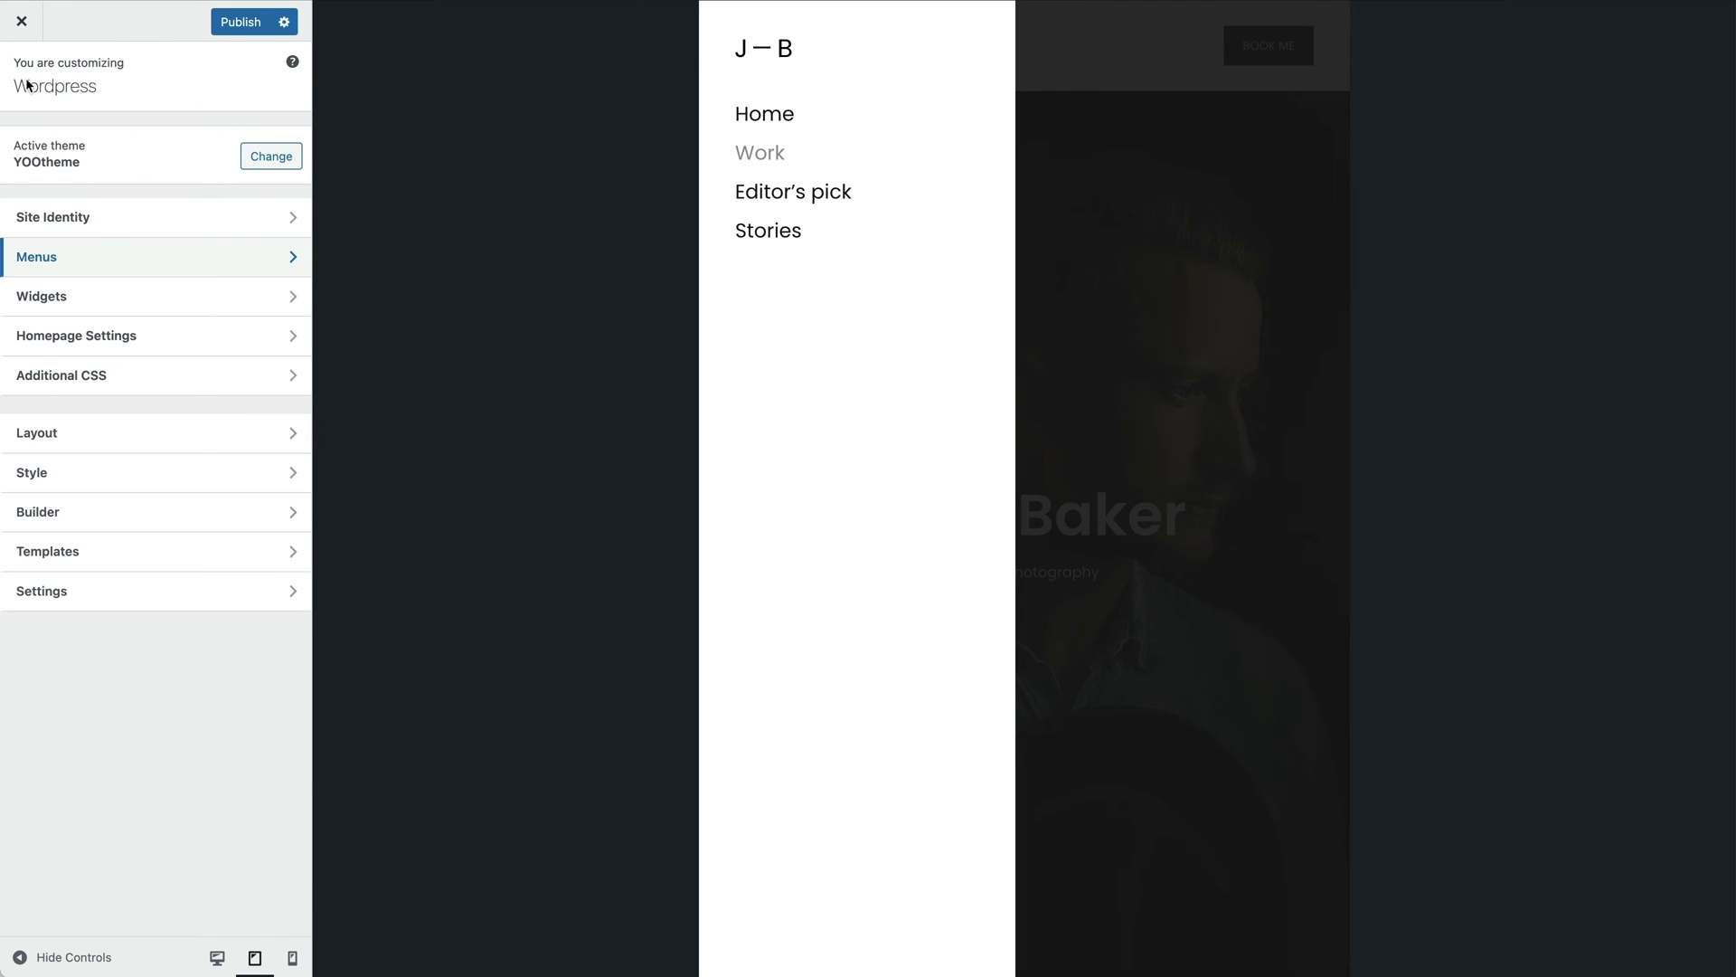
pyautogui.click(131, 294)
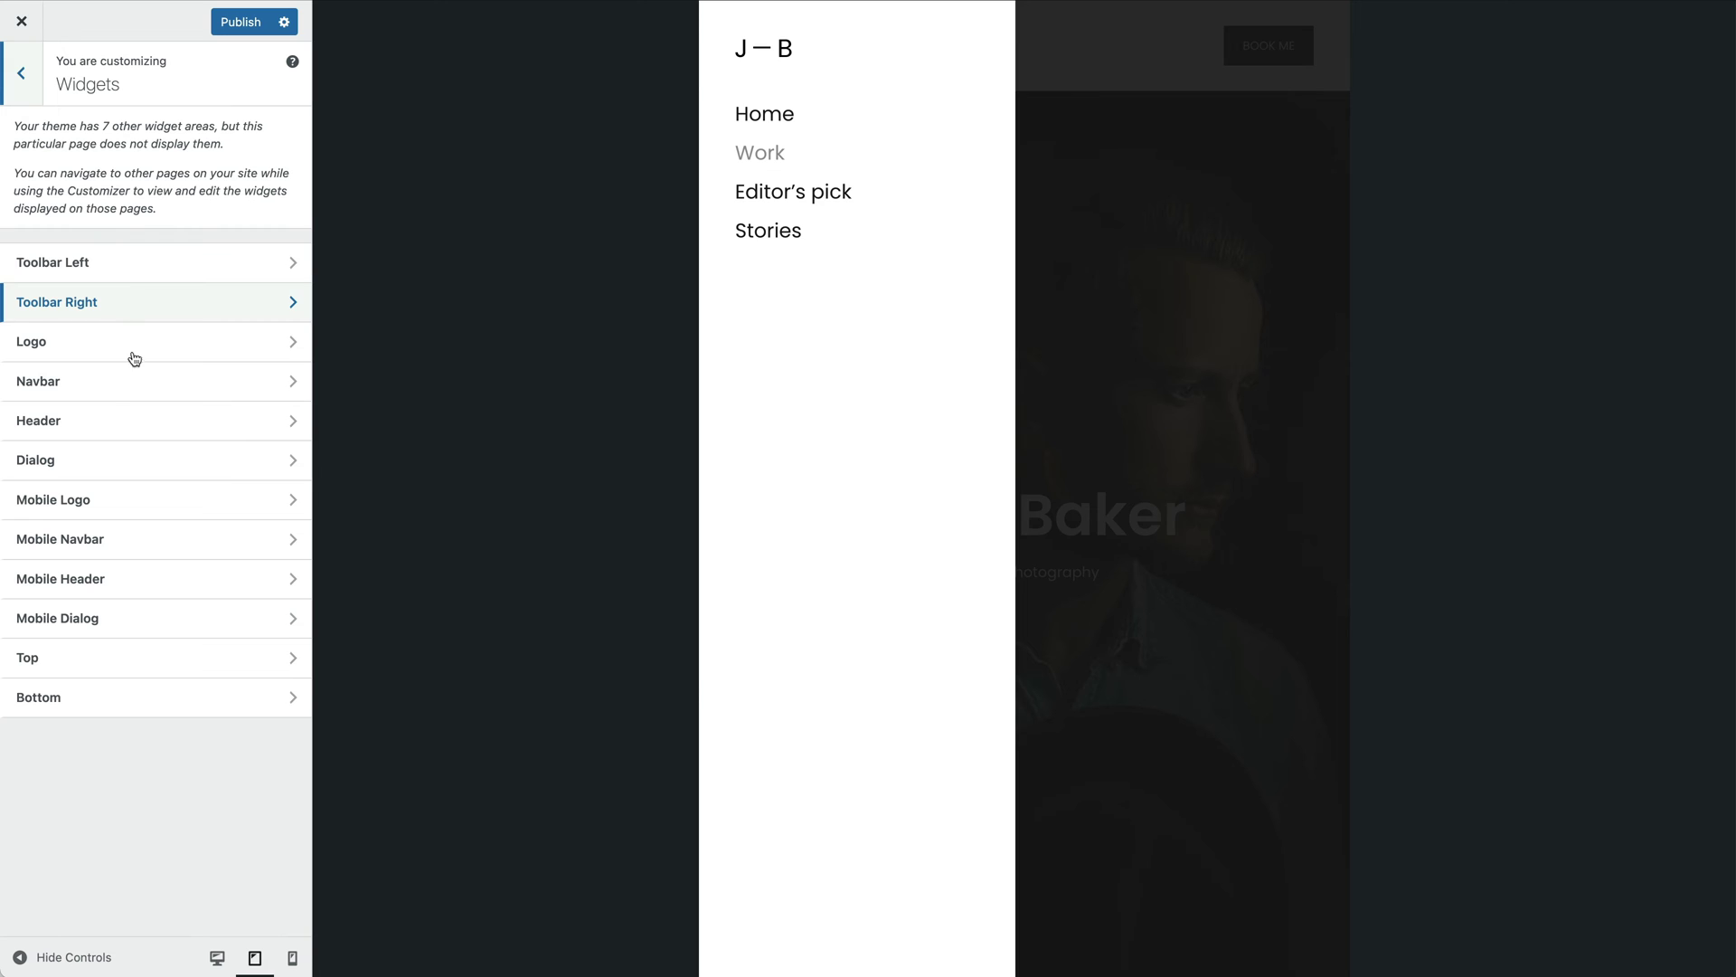
pyautogui.click(154, 612)
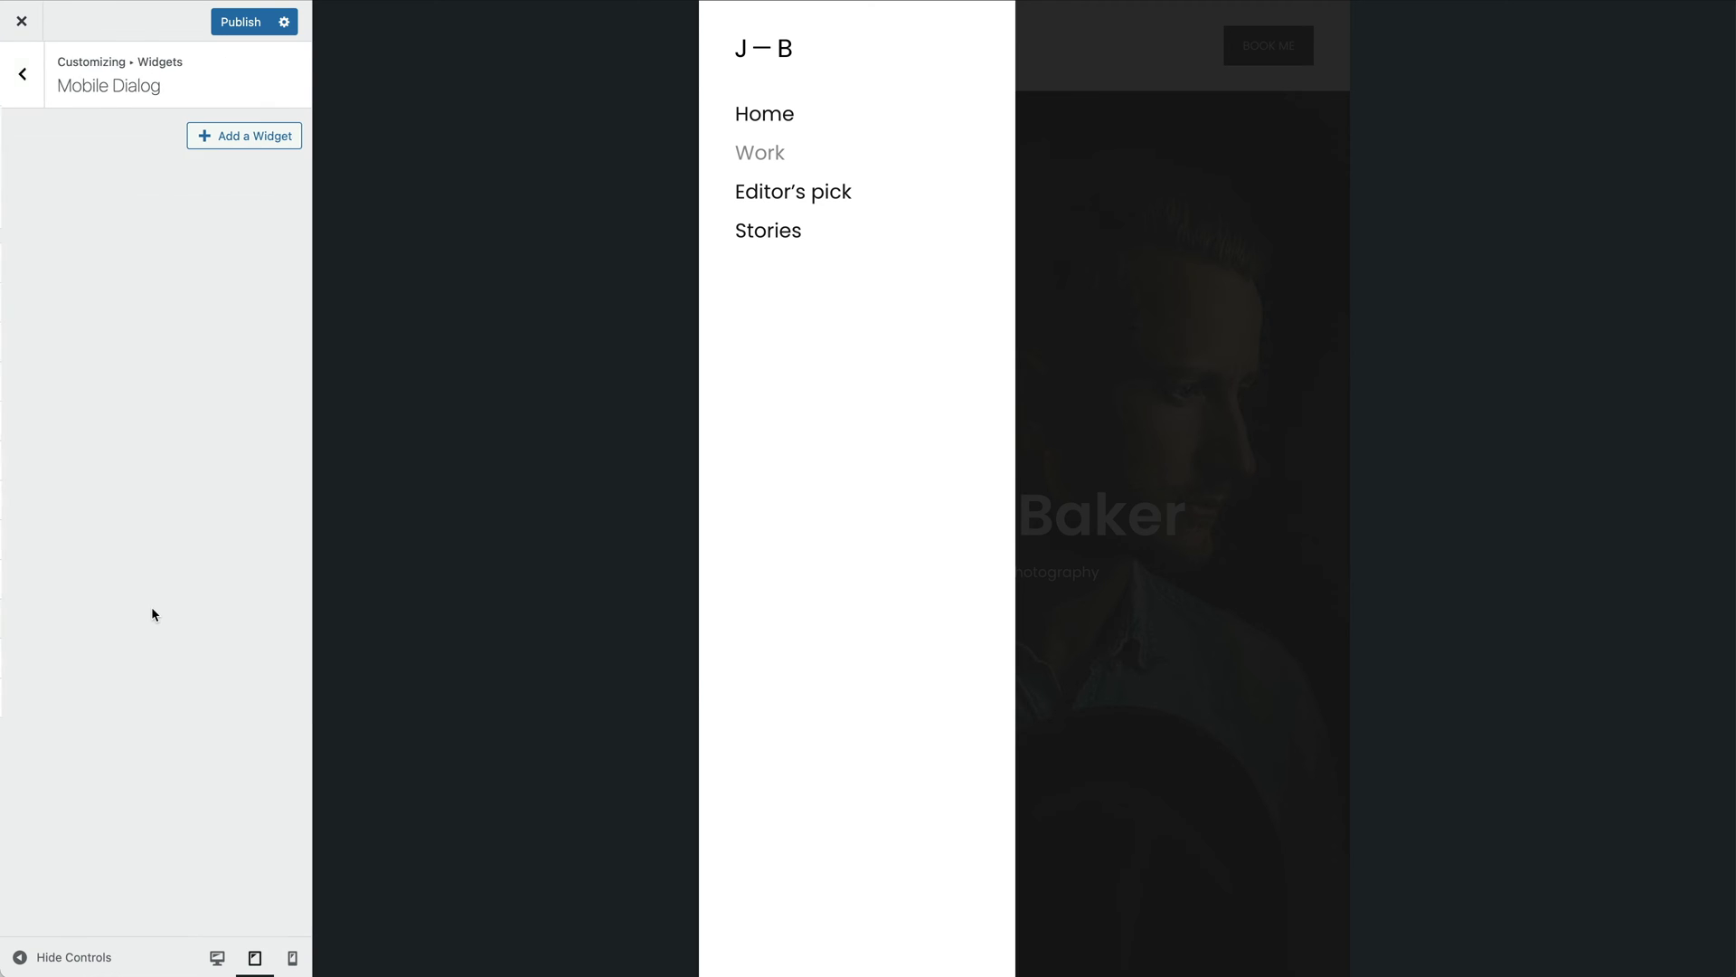
pyautogui.click(249, 140)
pyautogui.write('Buil')
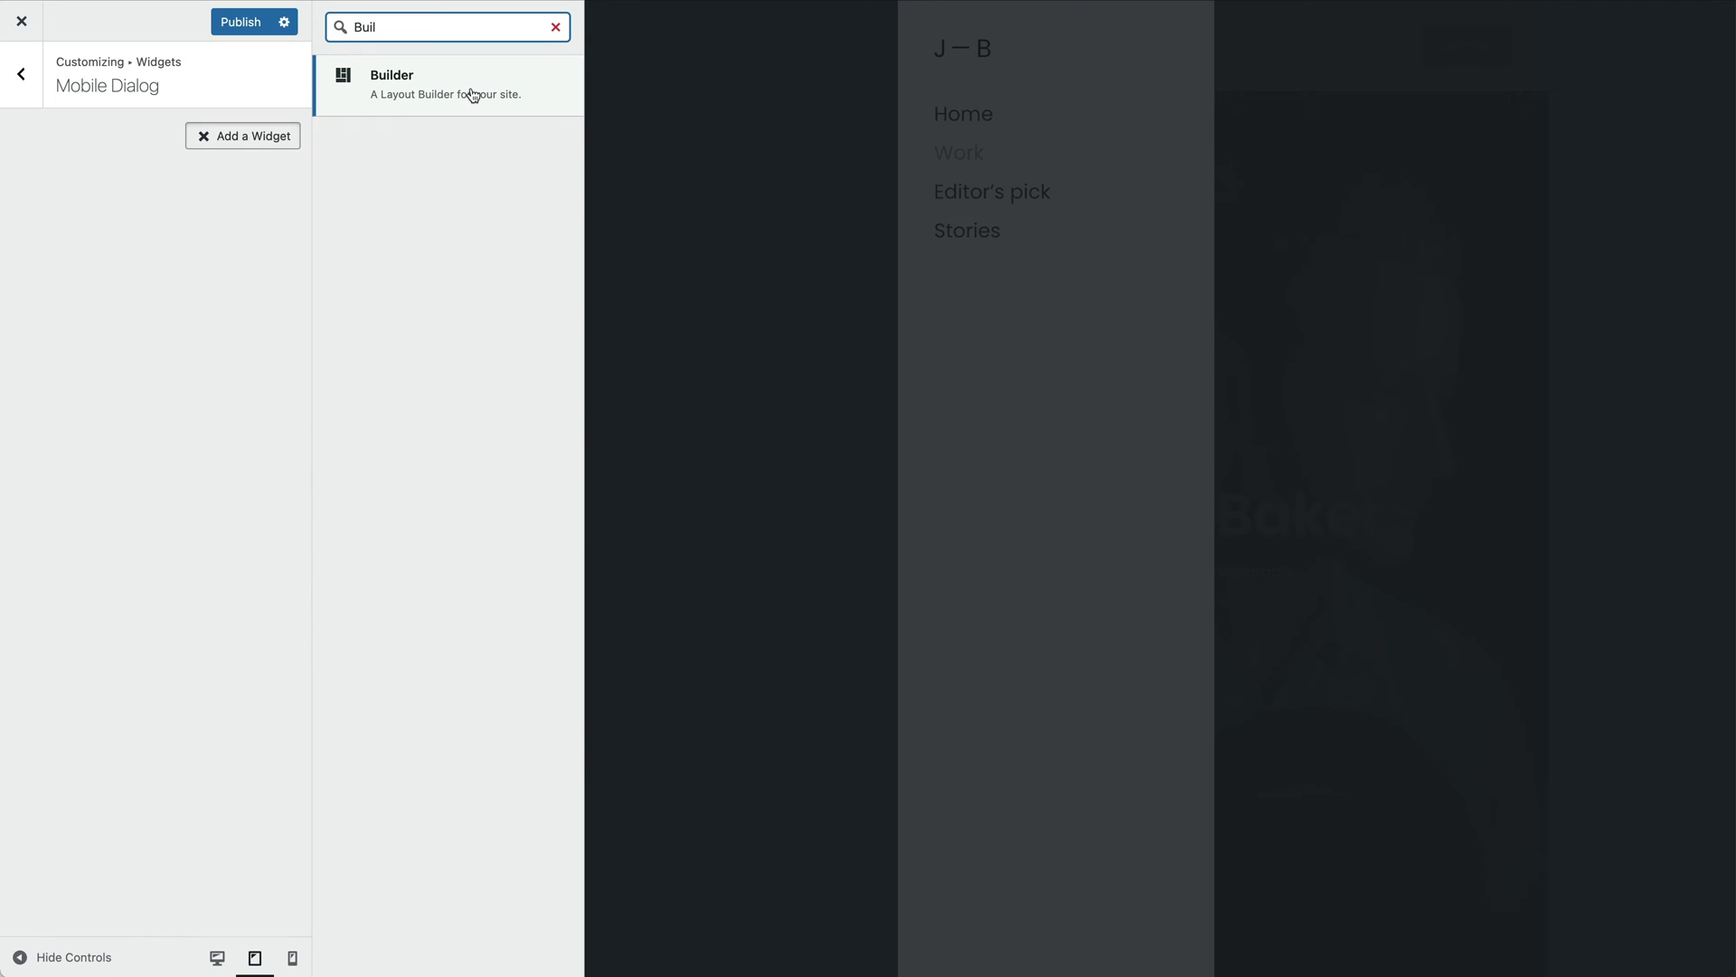
pyautogui.click(470, 94)
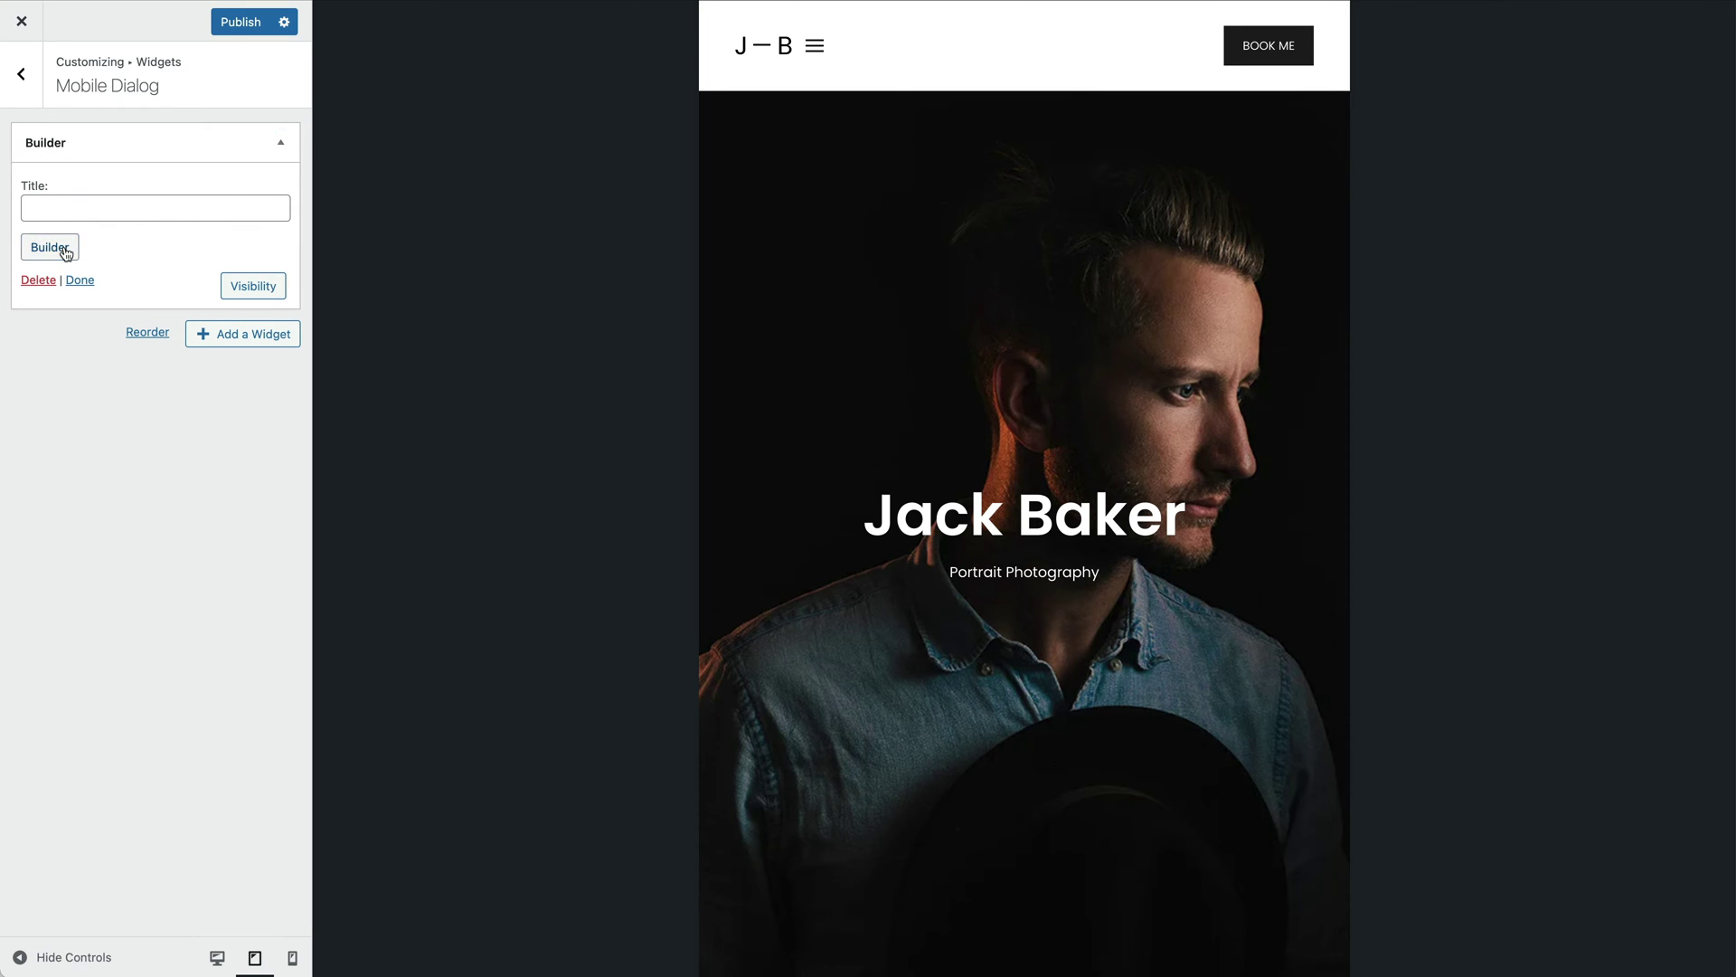
# - Give the Builder widget a new layout with the Dialog Mobile Copyrights preset and preview it
pyautogui.click(60, 246)
pyautogui.click(194, 220)
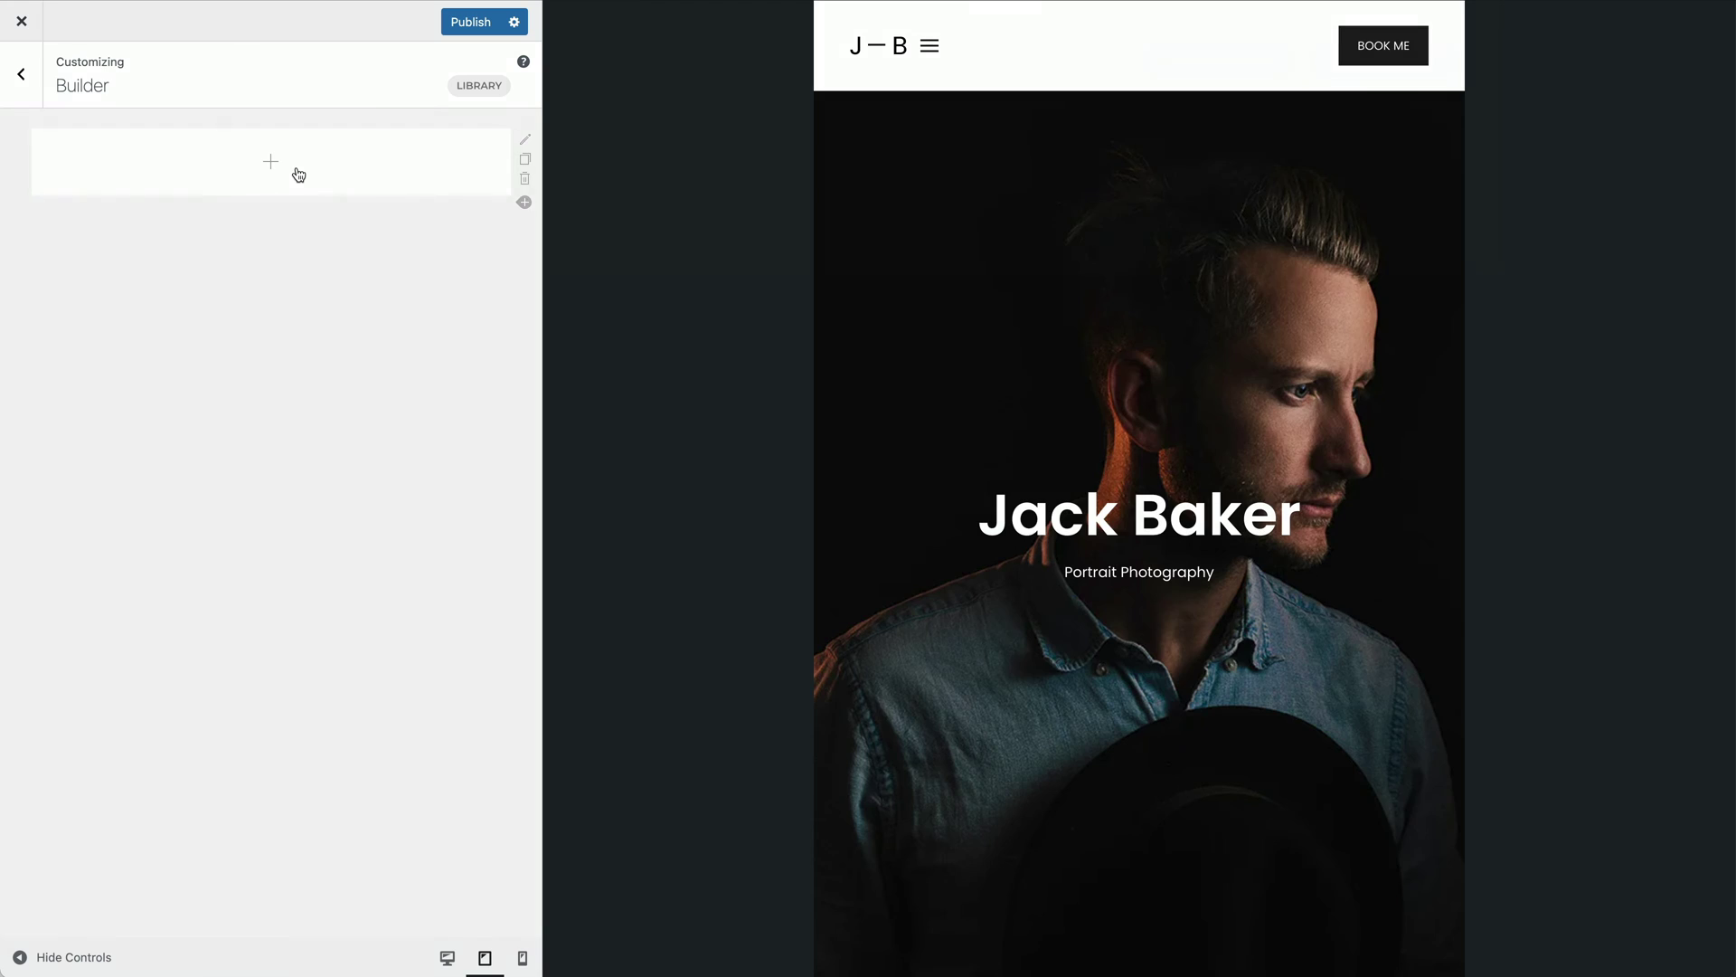
pyautogui.click(295, 168)
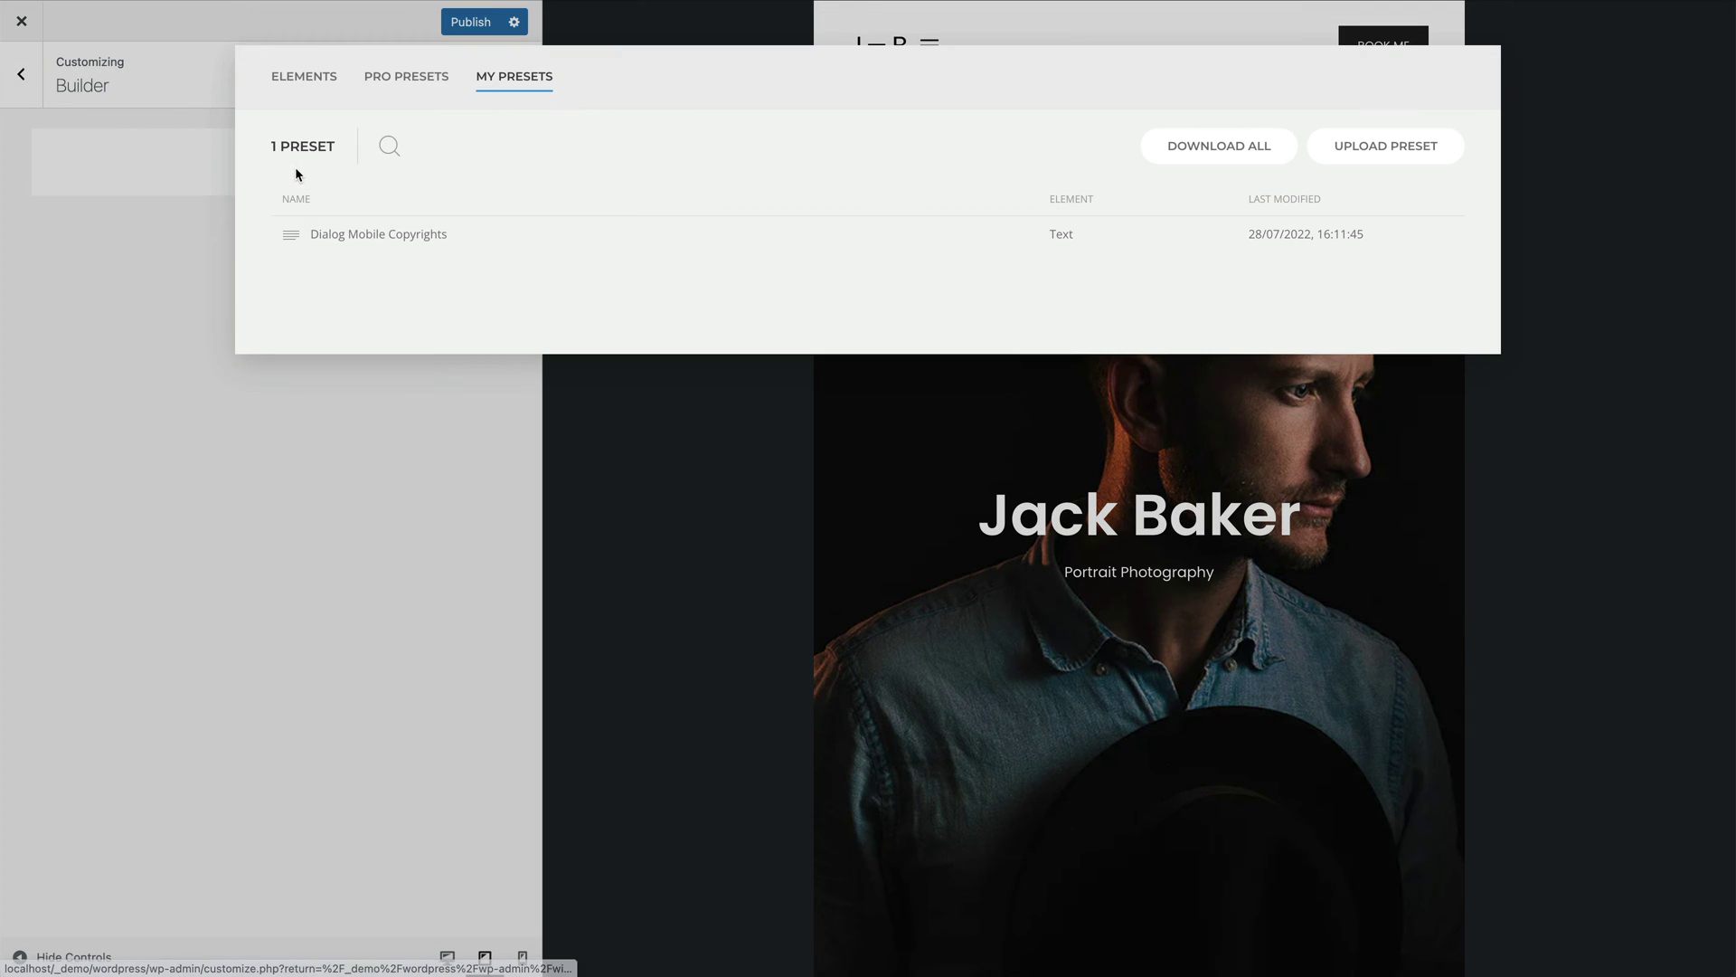
pyautogui.click(471, 243)
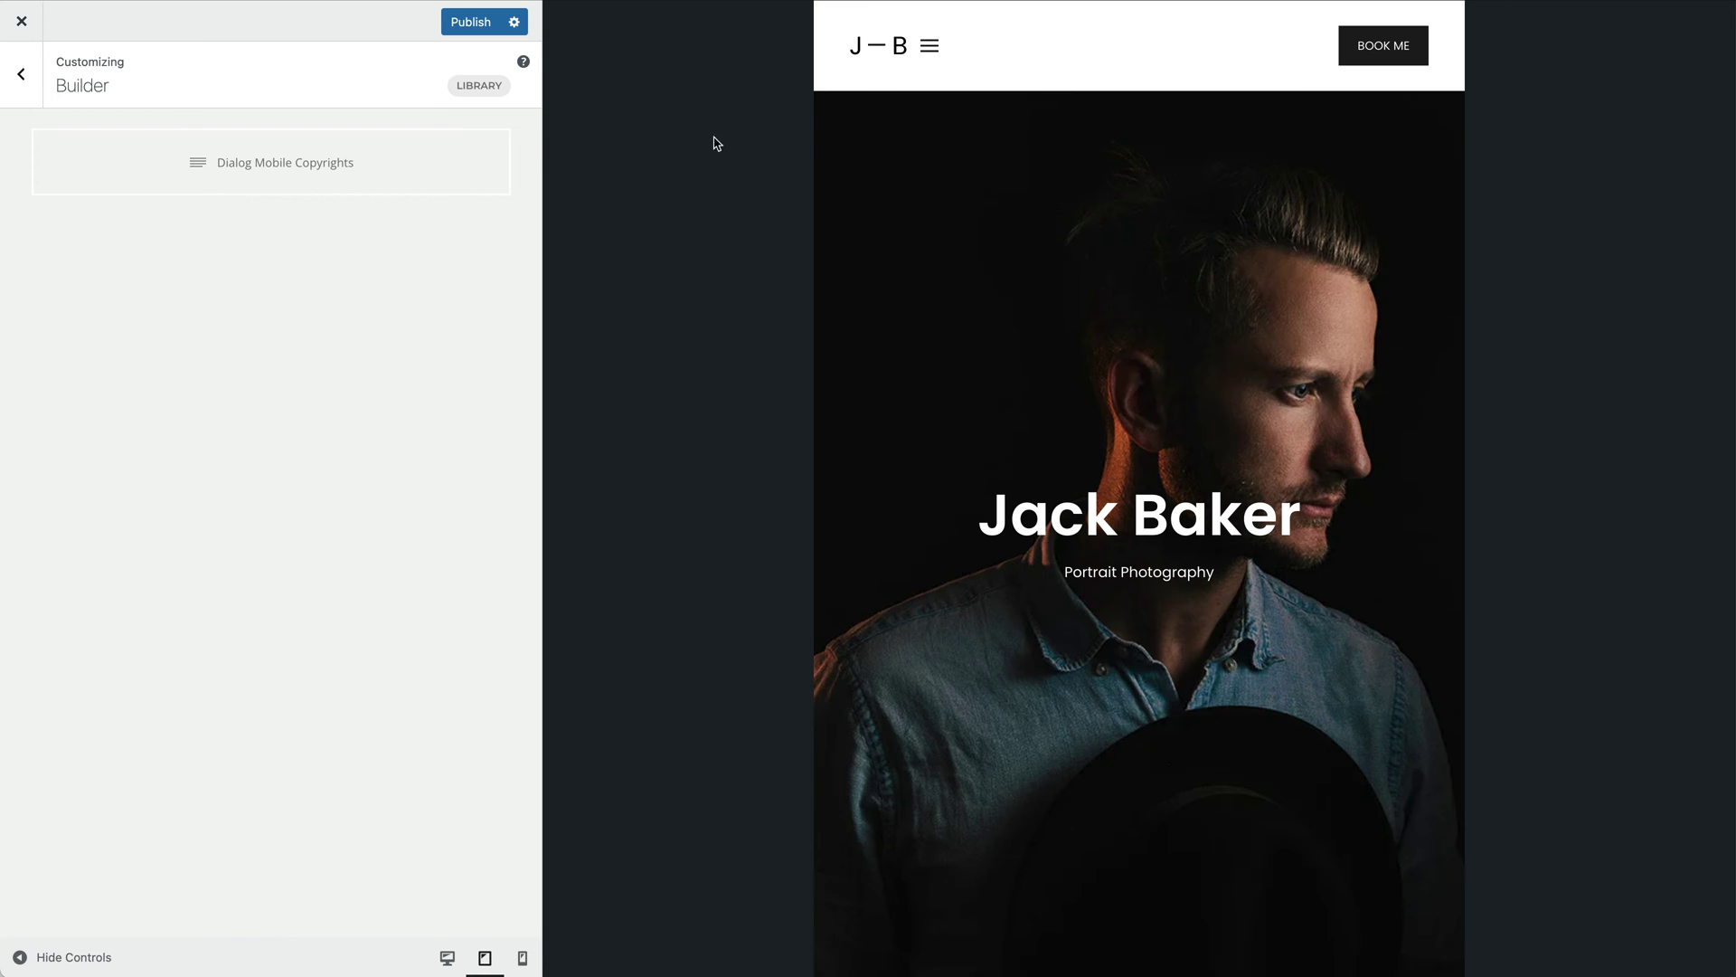
pyautogui.click(929, 47)
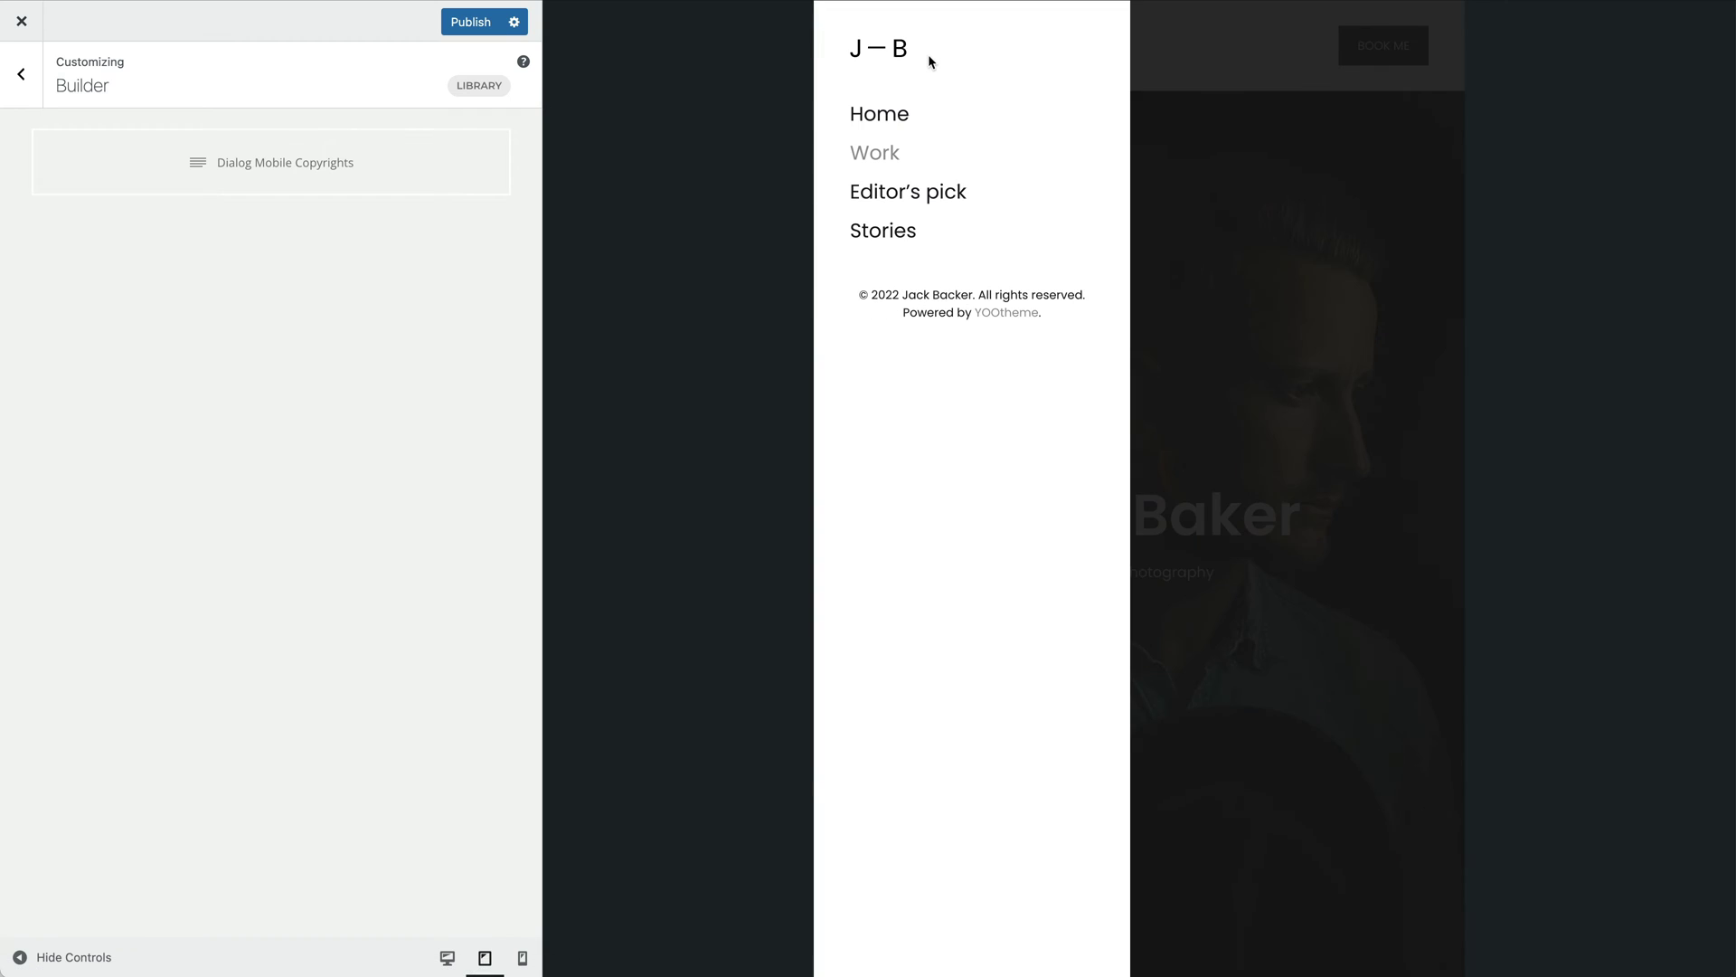
# - Browse the Layout > Mobile dialog layout choices, leaving Offcanvas Top selected
pyautogui.click(35, 93)
pyautogui.click(35, 93)
pyautogui.click(35, 91)
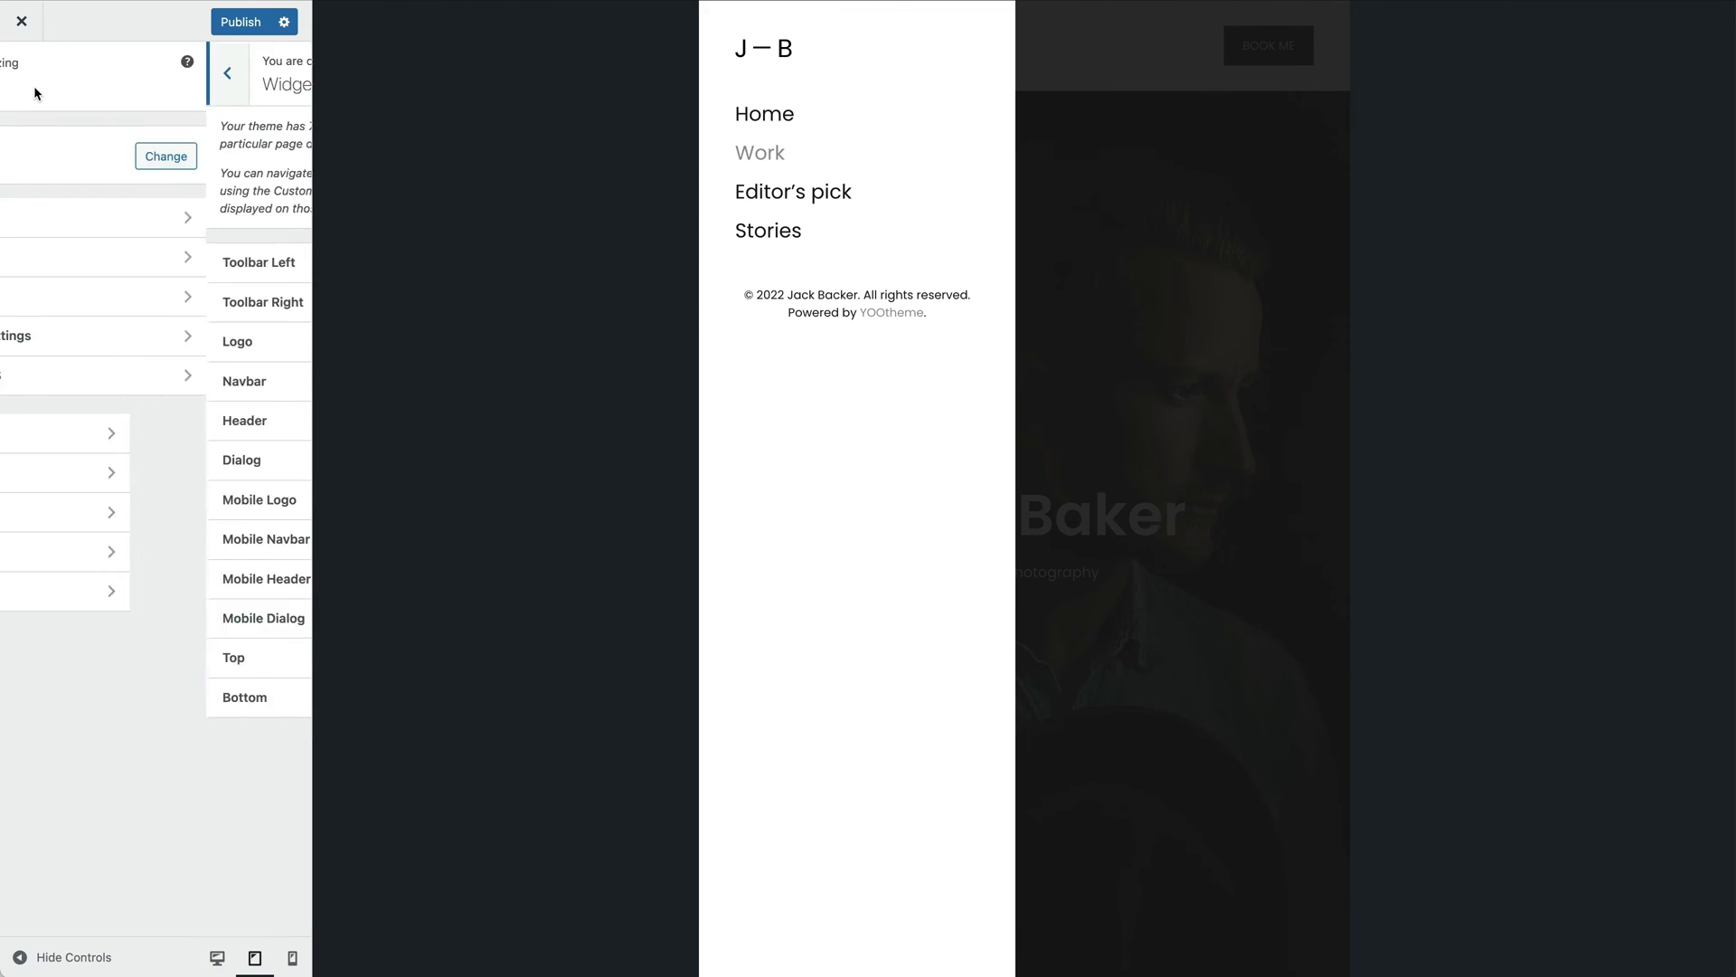
pyautogui.click(116, 431)
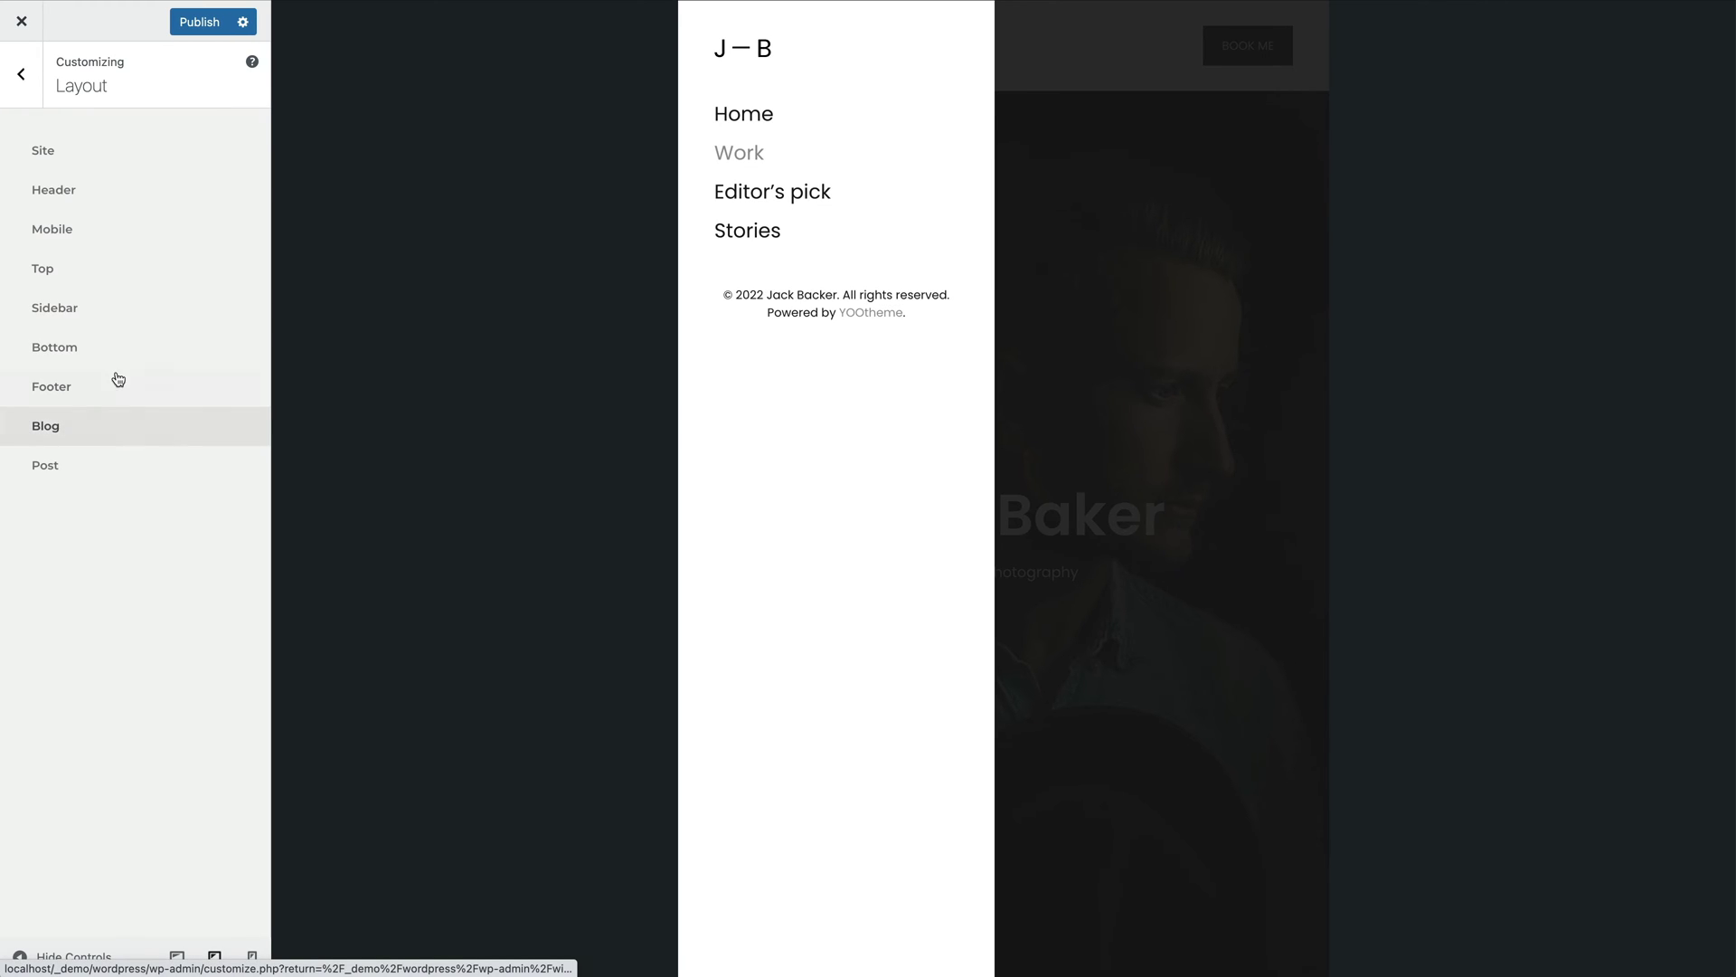
pyautogui.click(129, 241)
pyautogui.scroll(-5, 128, 240)
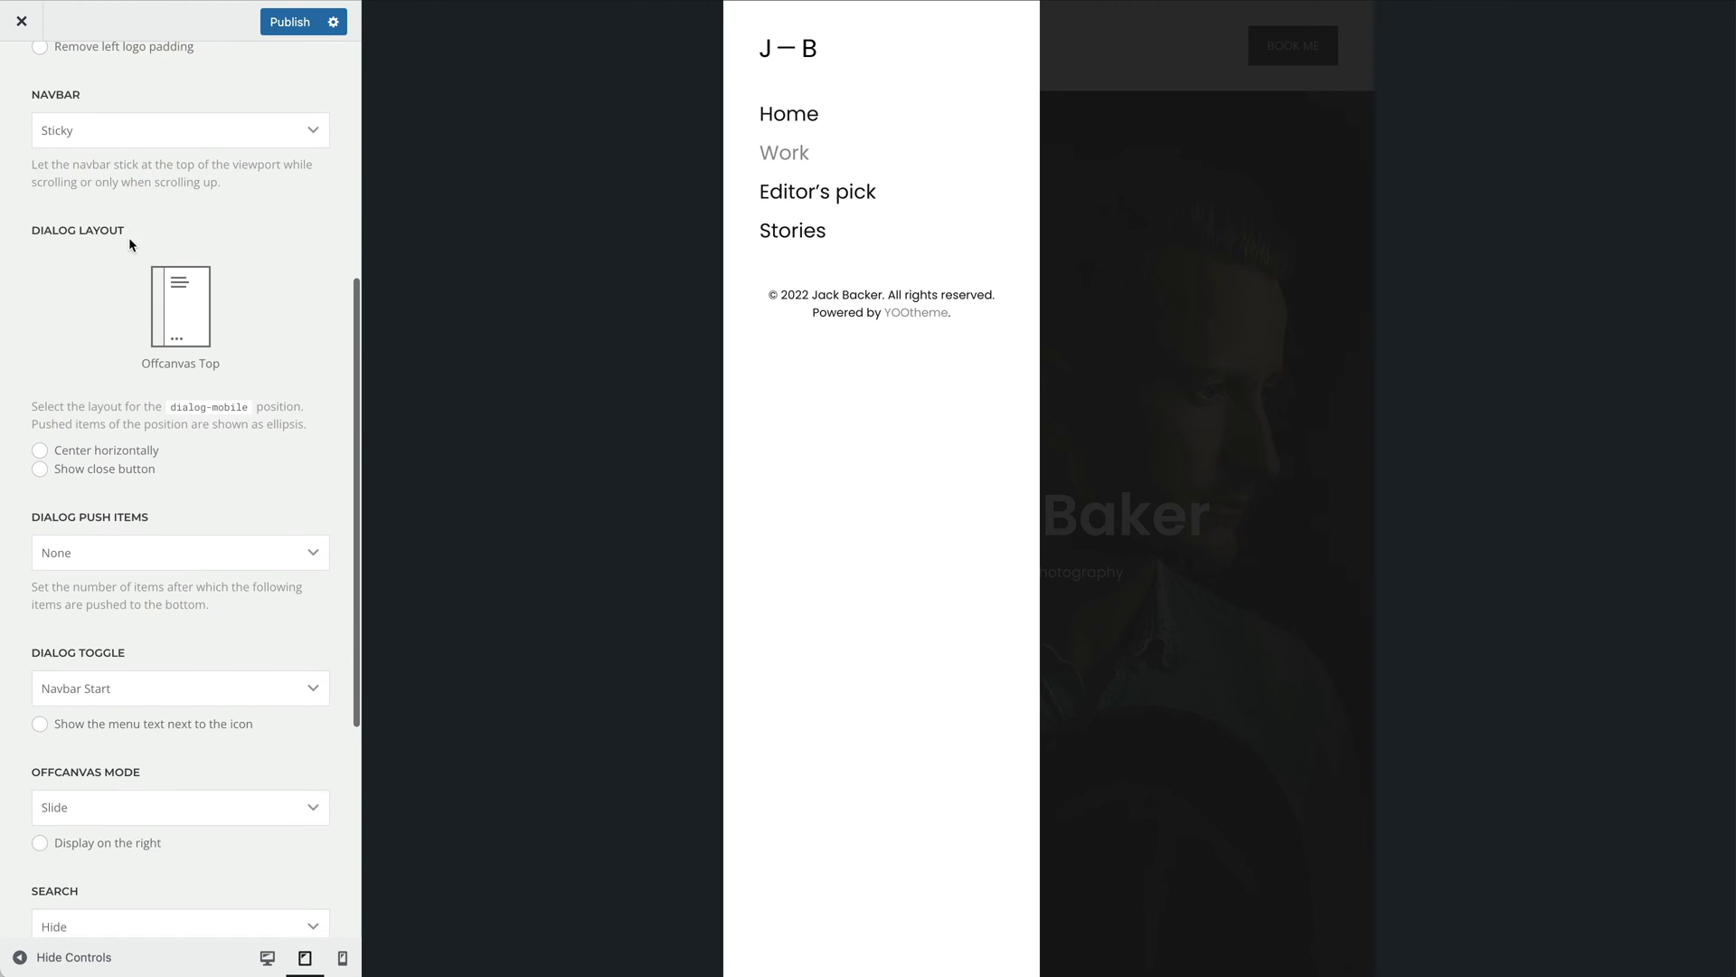
pyautogui.click(121, 285)
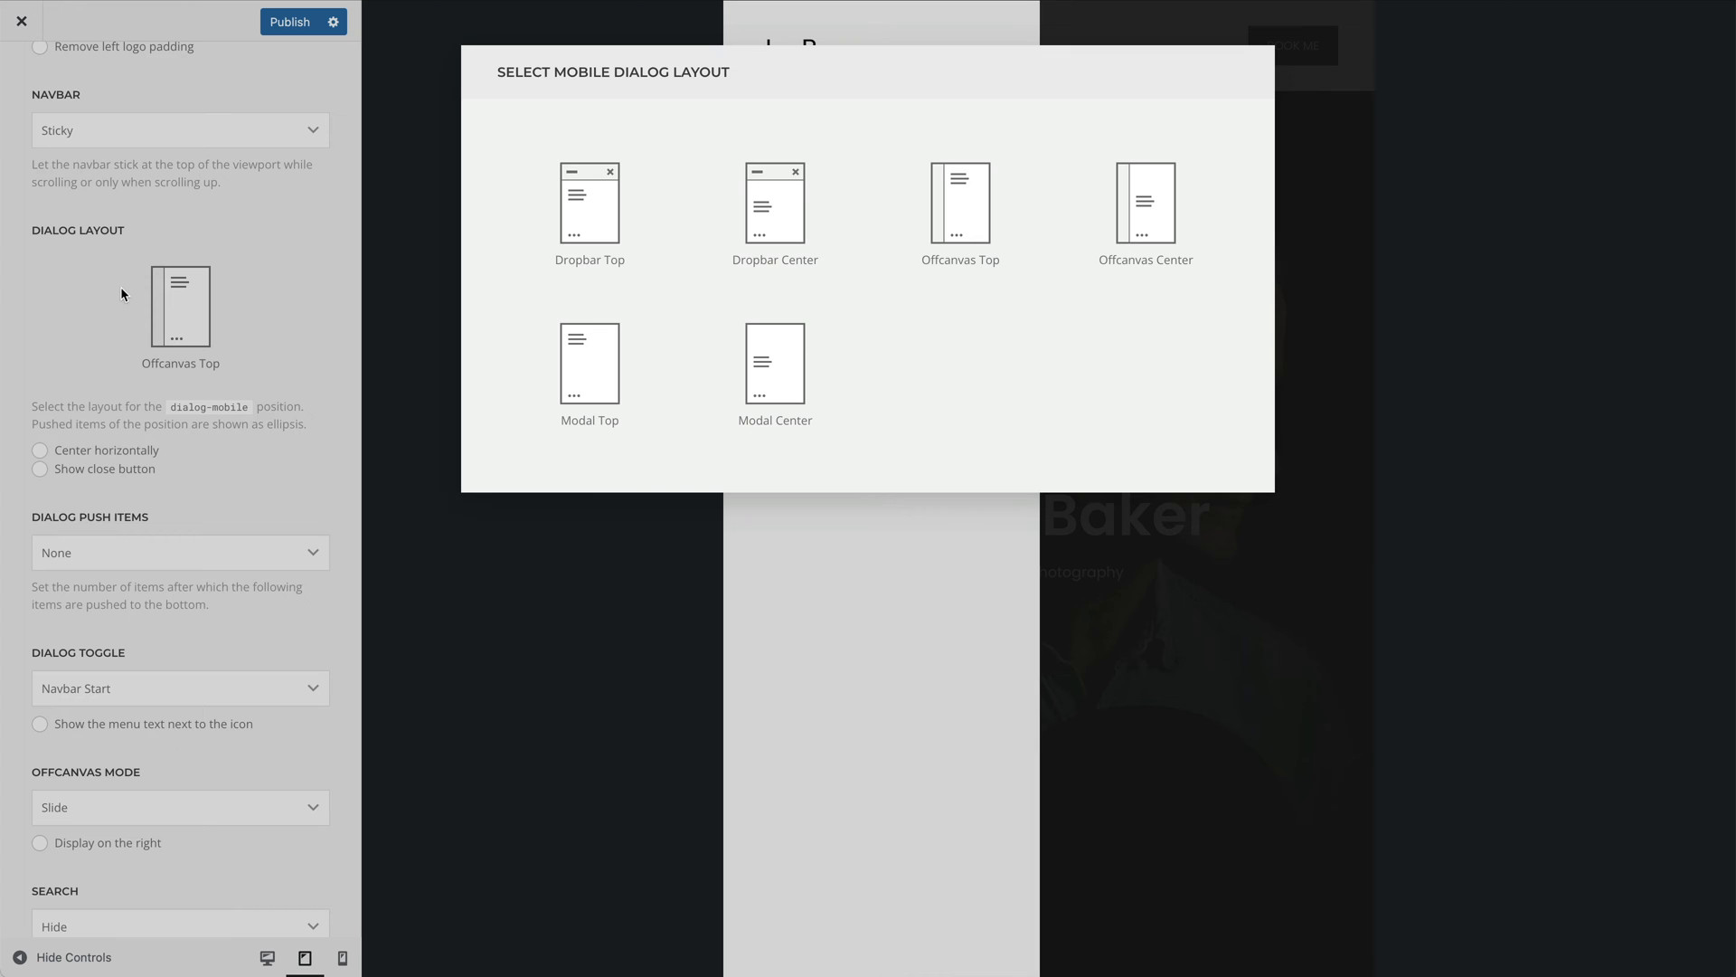
pyautogui.click(122, 286)
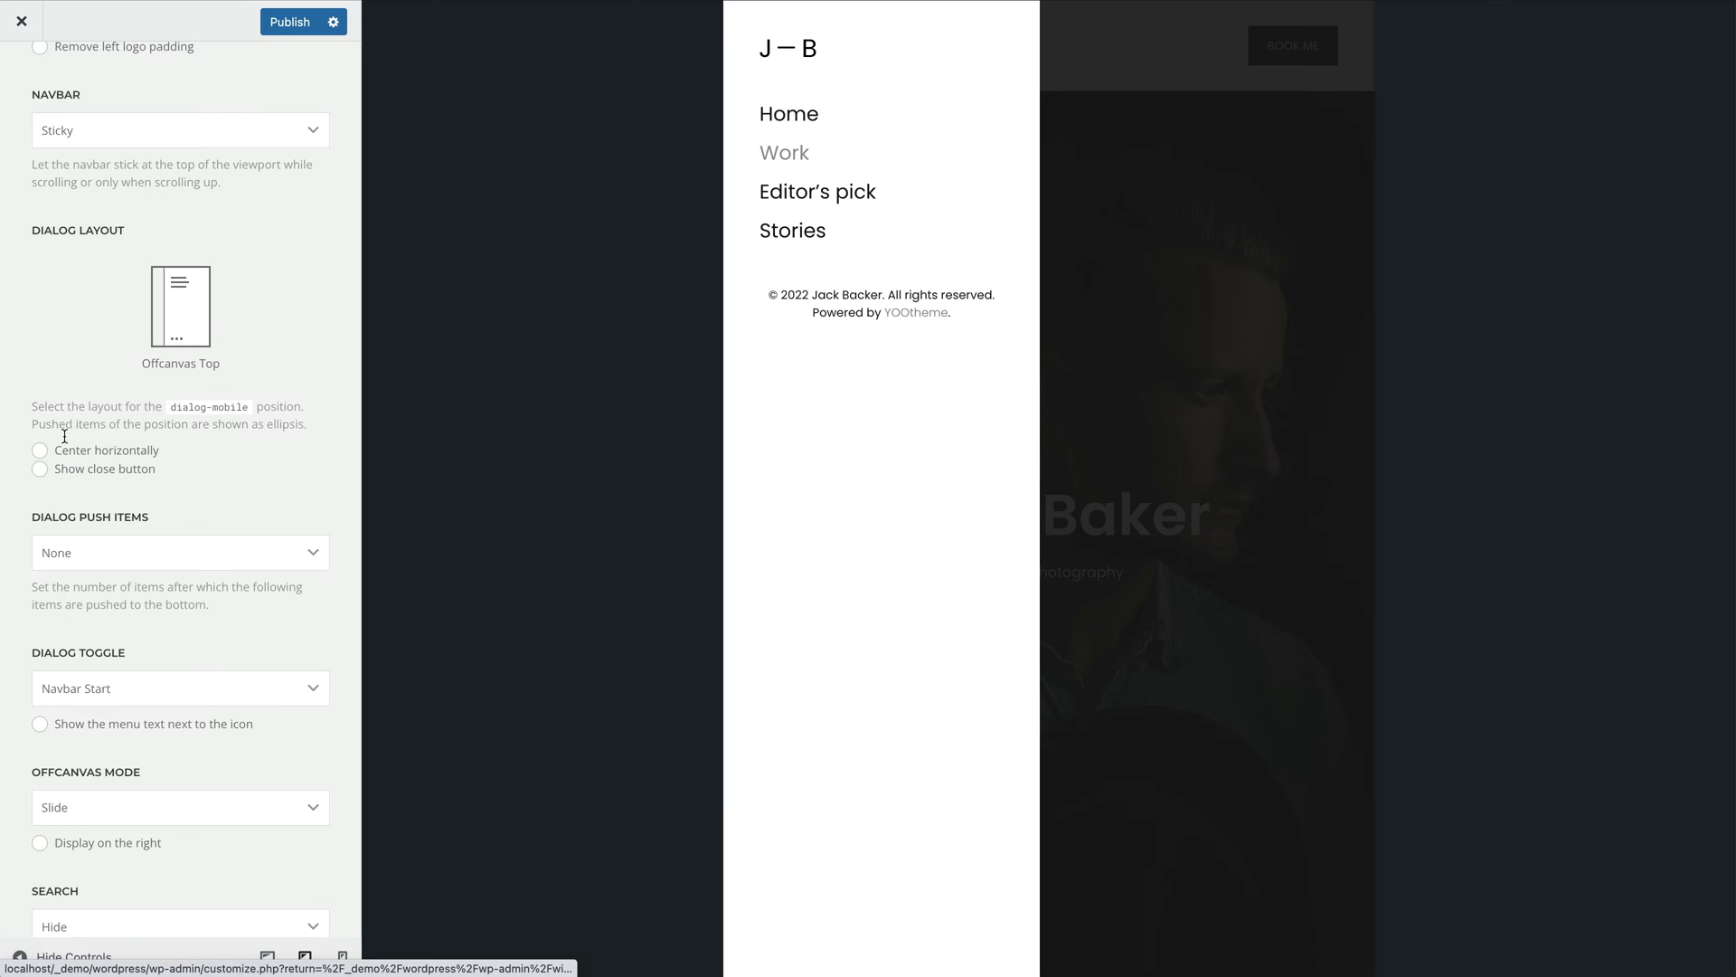
# - Center the mobile dialog contents horizontally and add a close button, previewing the drawer
pyautogui.click(58, 452)
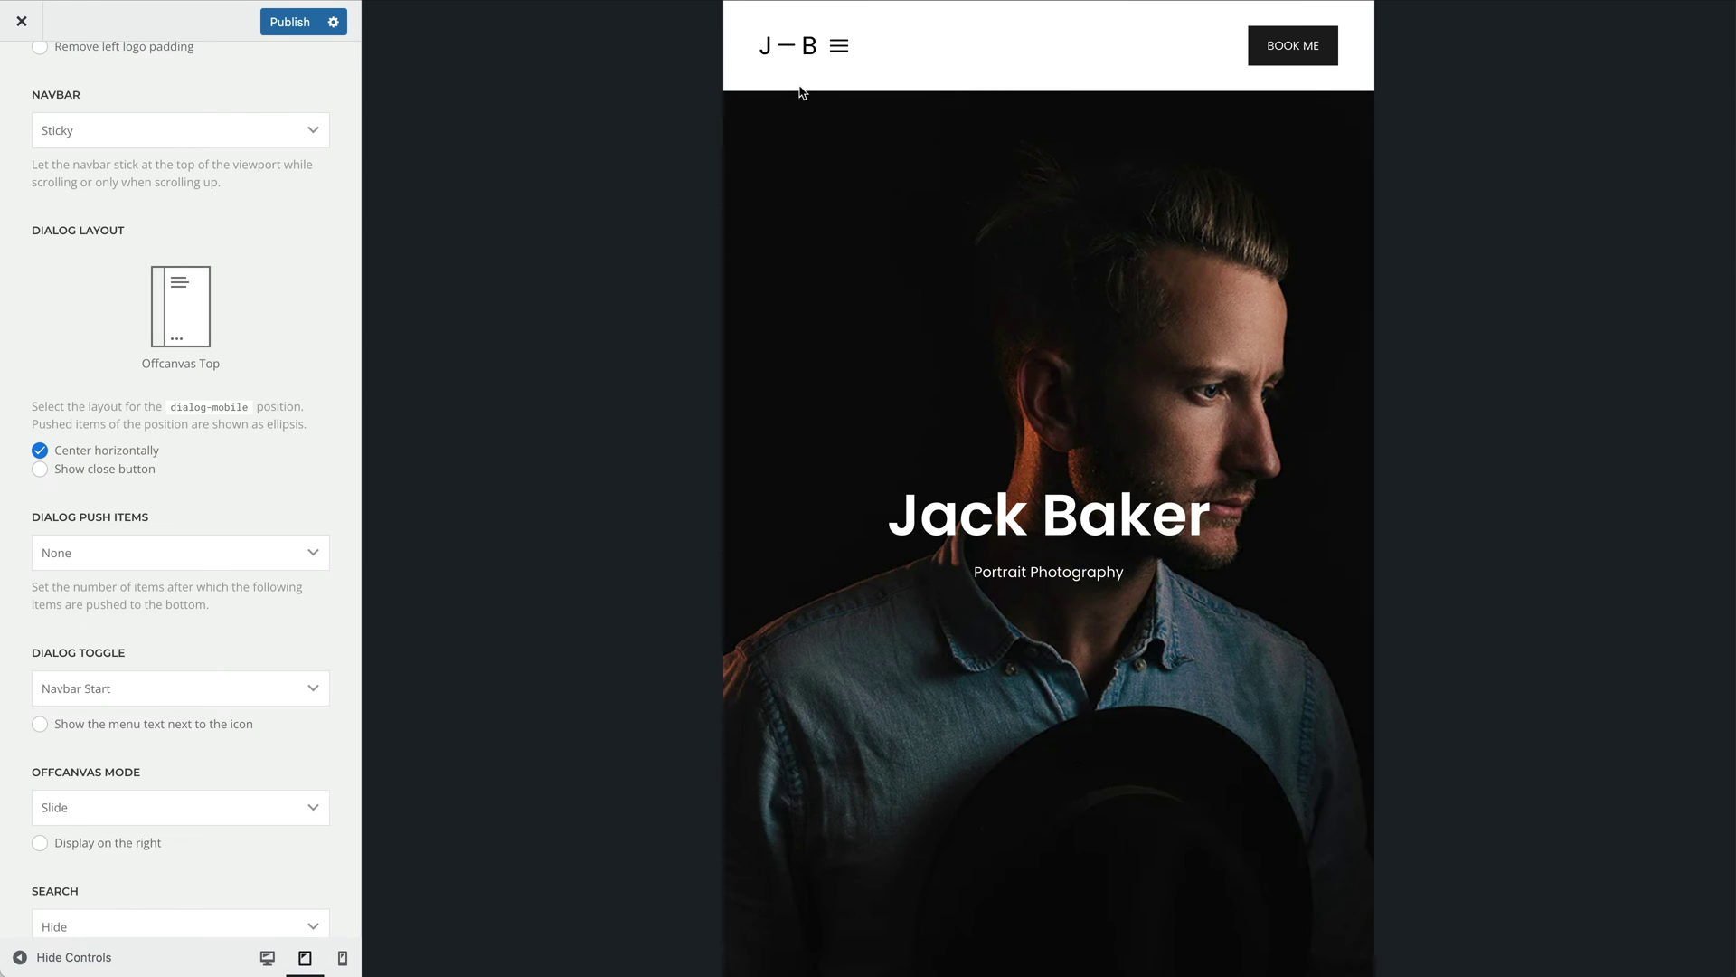
pyautogui.click(839, 47)
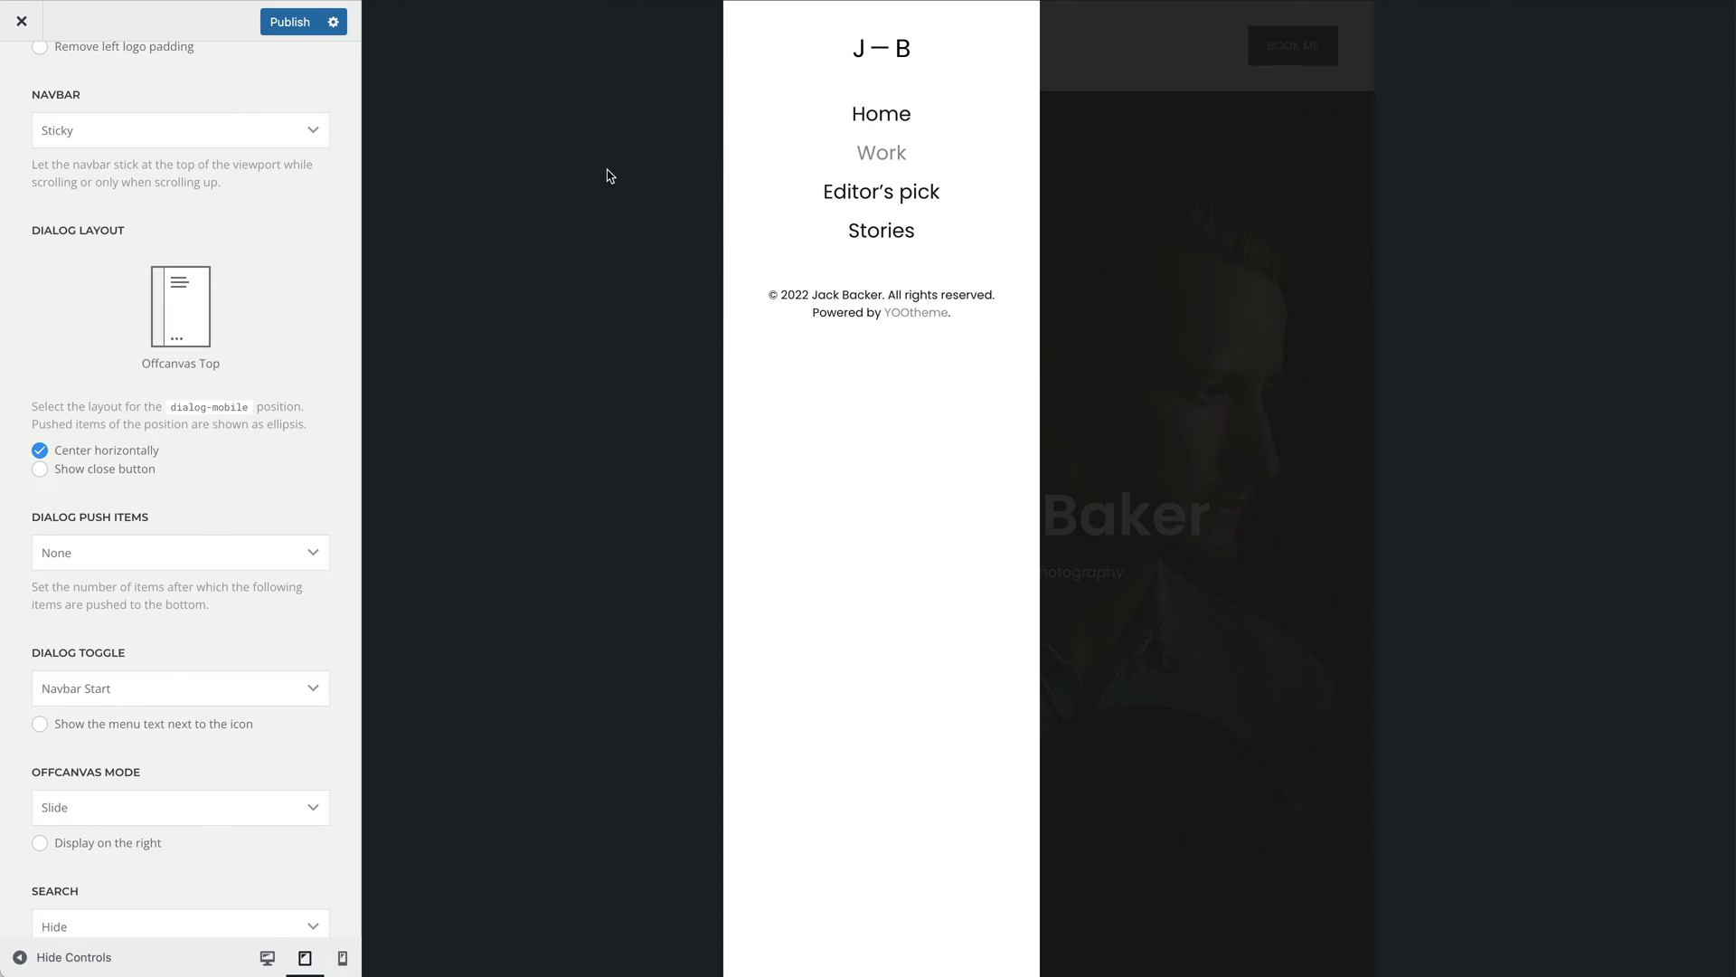
pyautogui.click(72, 474)
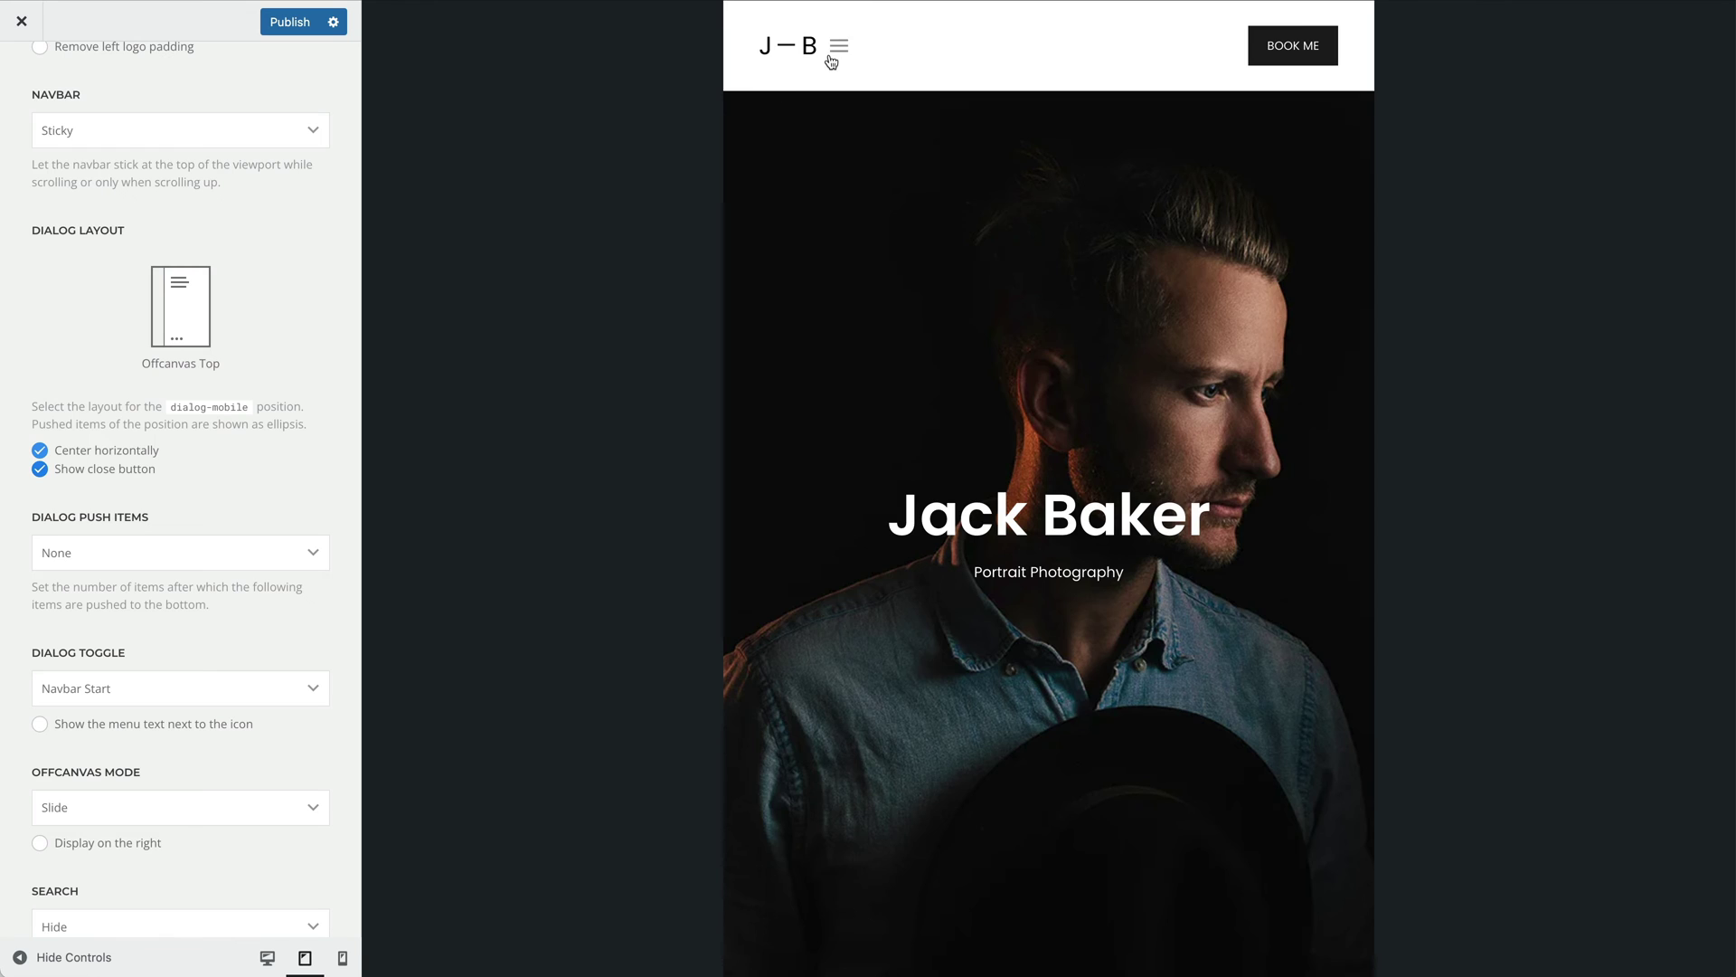
pyautogui.click(836, 50)
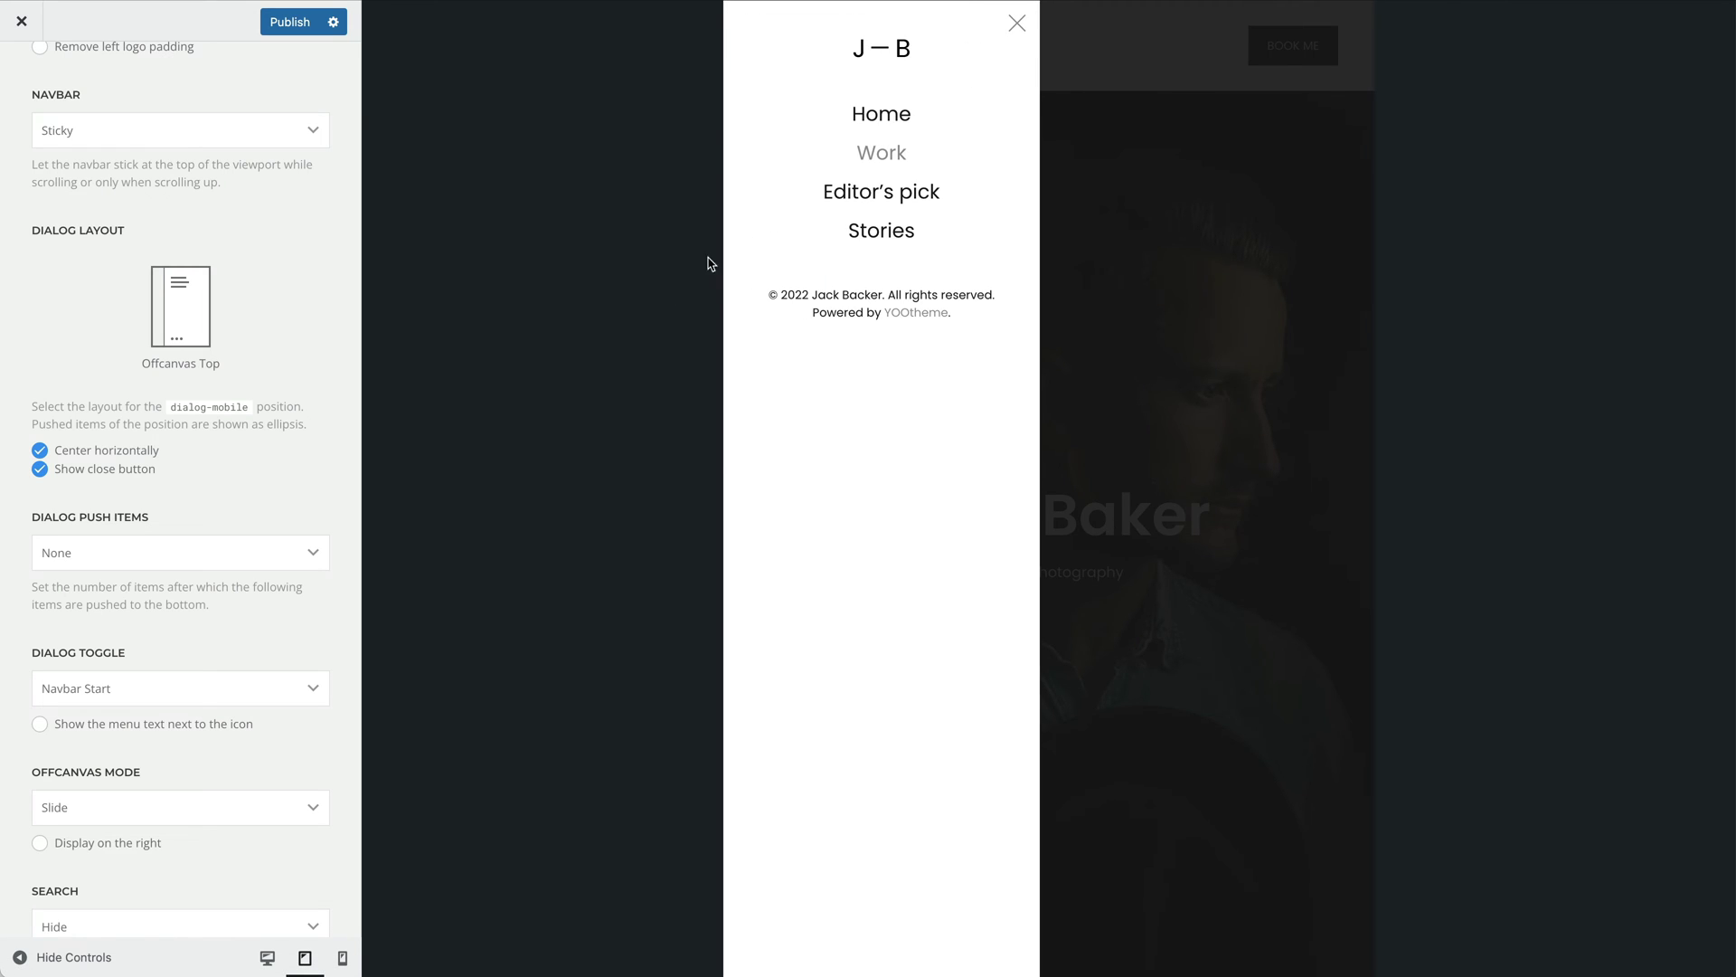
# - Set Dialog Push Items to After 2 Items and check the drawer in the preview
pyautogui.click(268, 559)
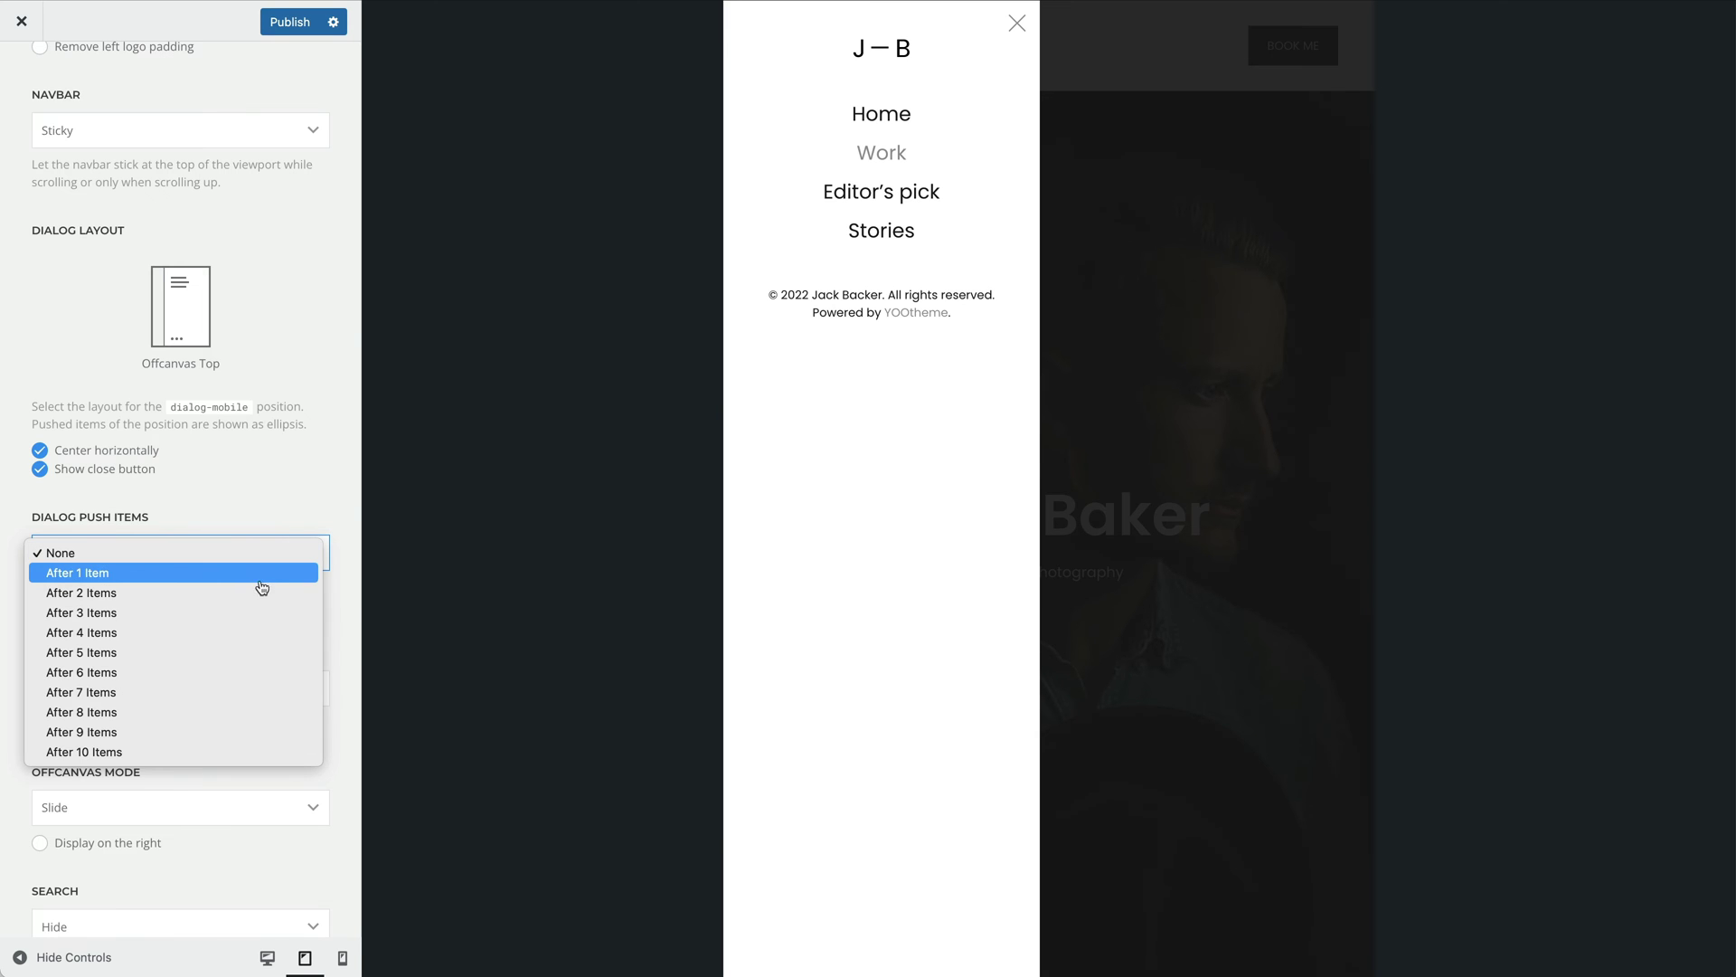
pyautogui.click(260, 593)
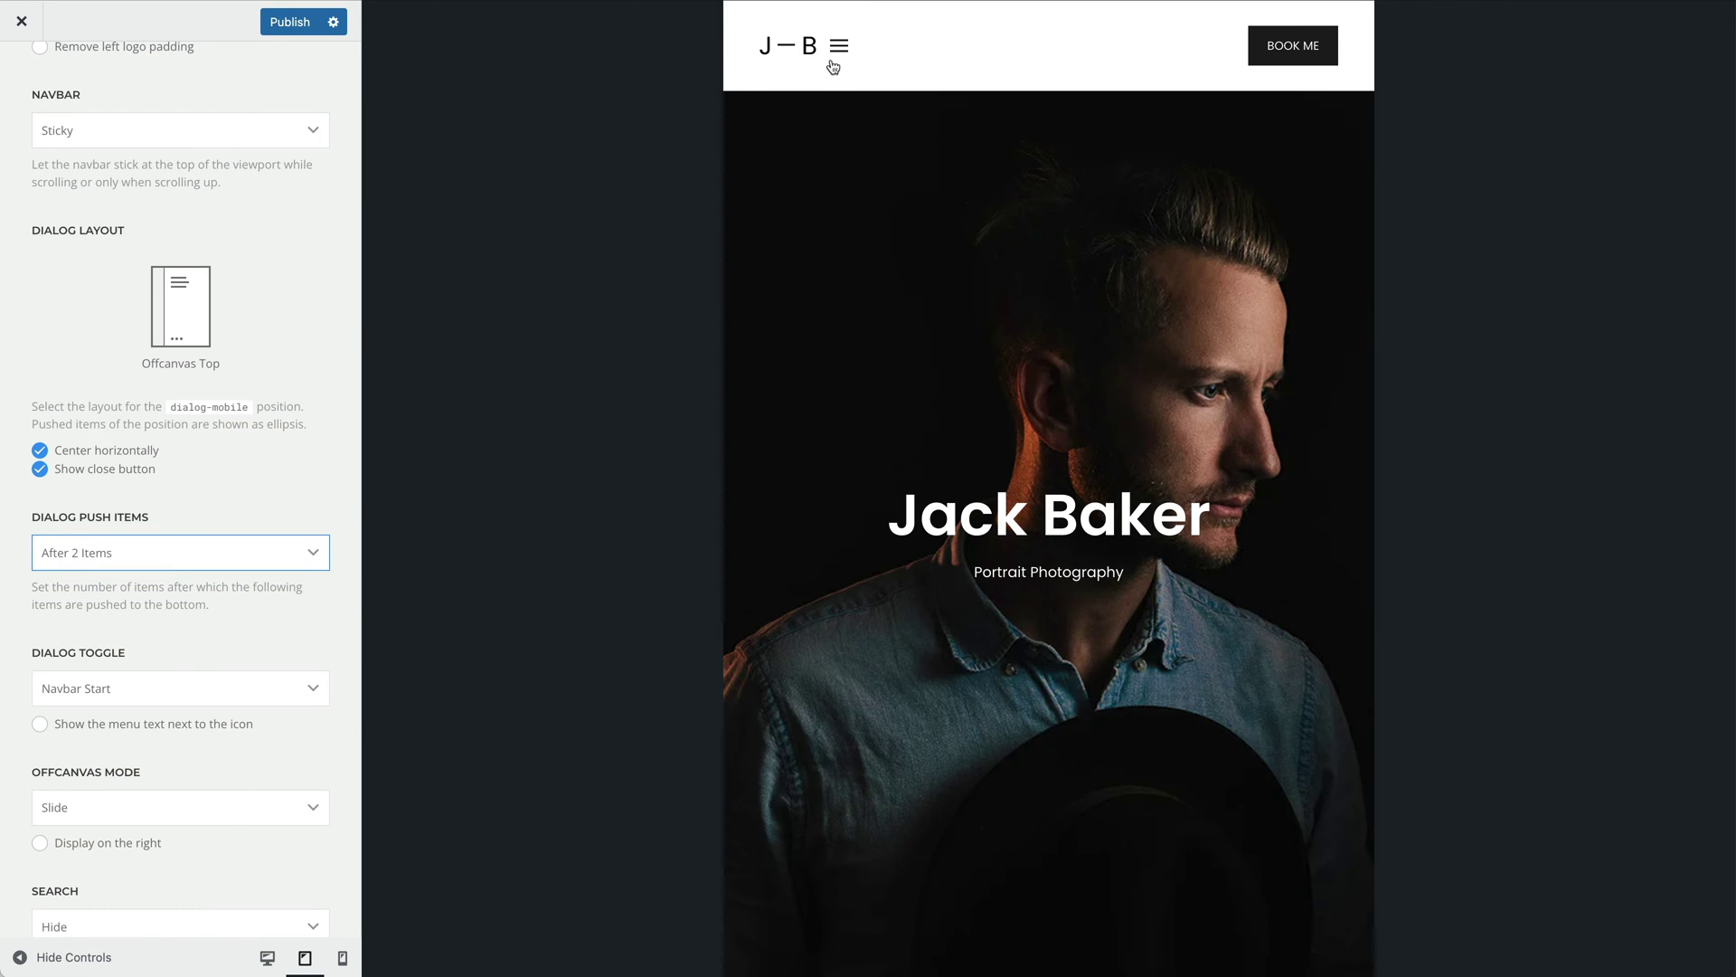
pyautogui.click(833, 56)
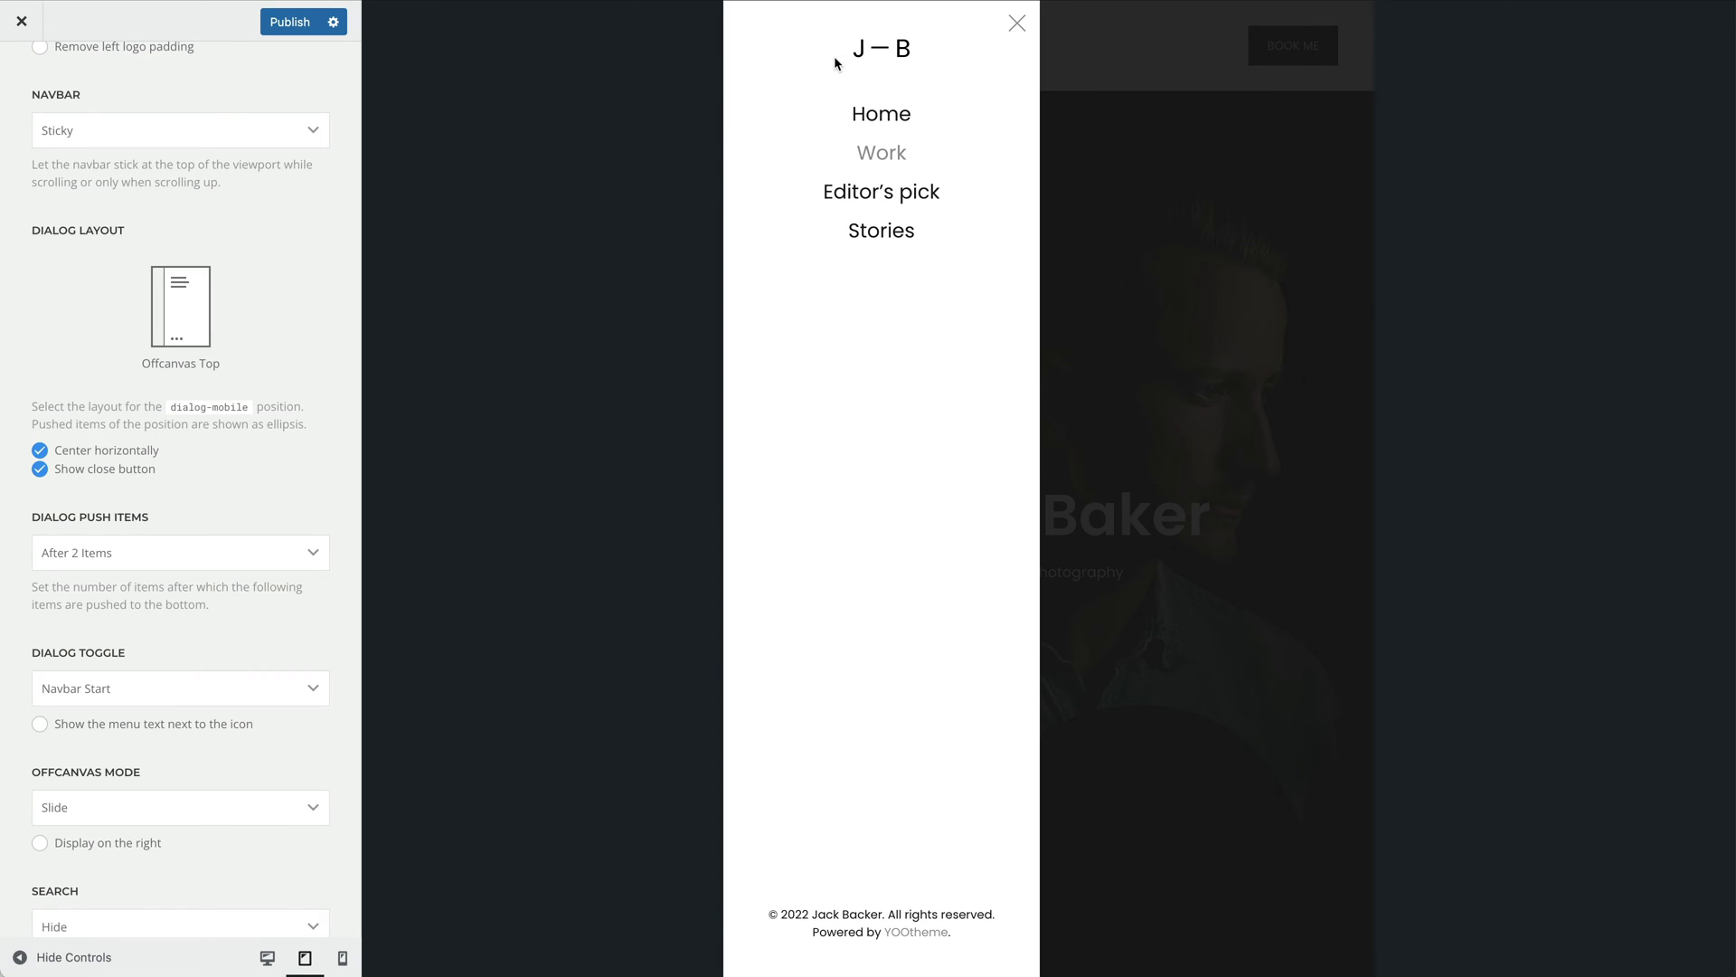
pyautogui.click(1016, 24)
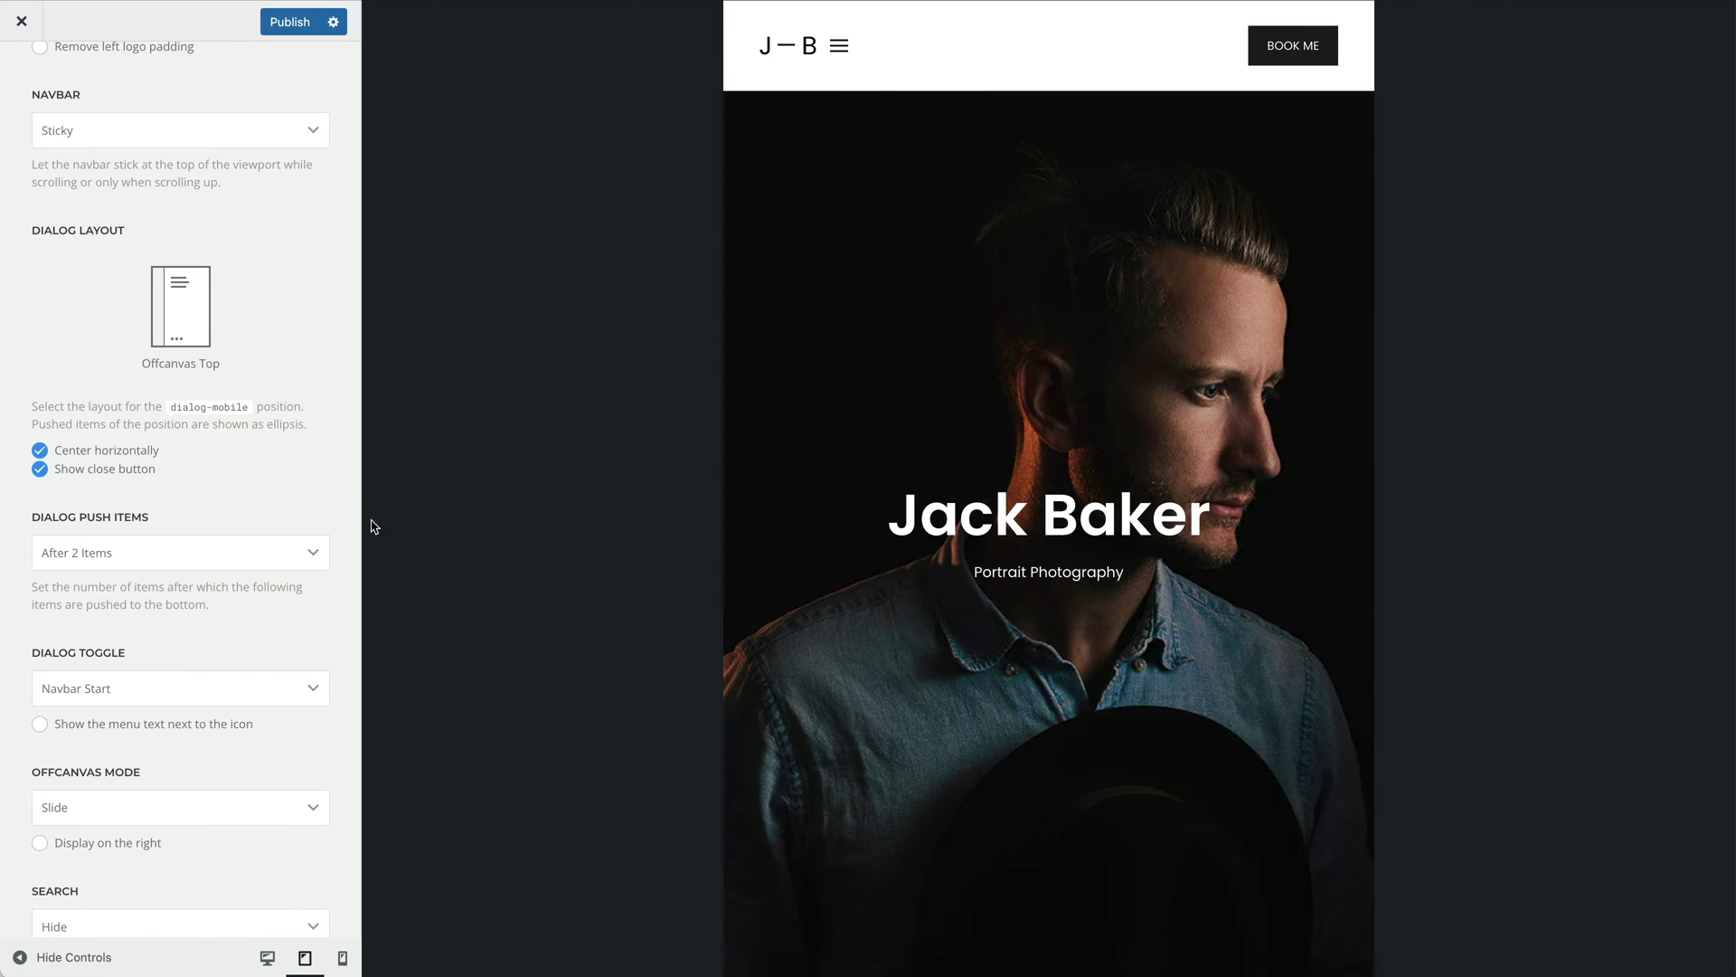
# - Set Dialog Toggle to Header End and enable the MENU text beside the icon
pyautogui.click(232, 689)
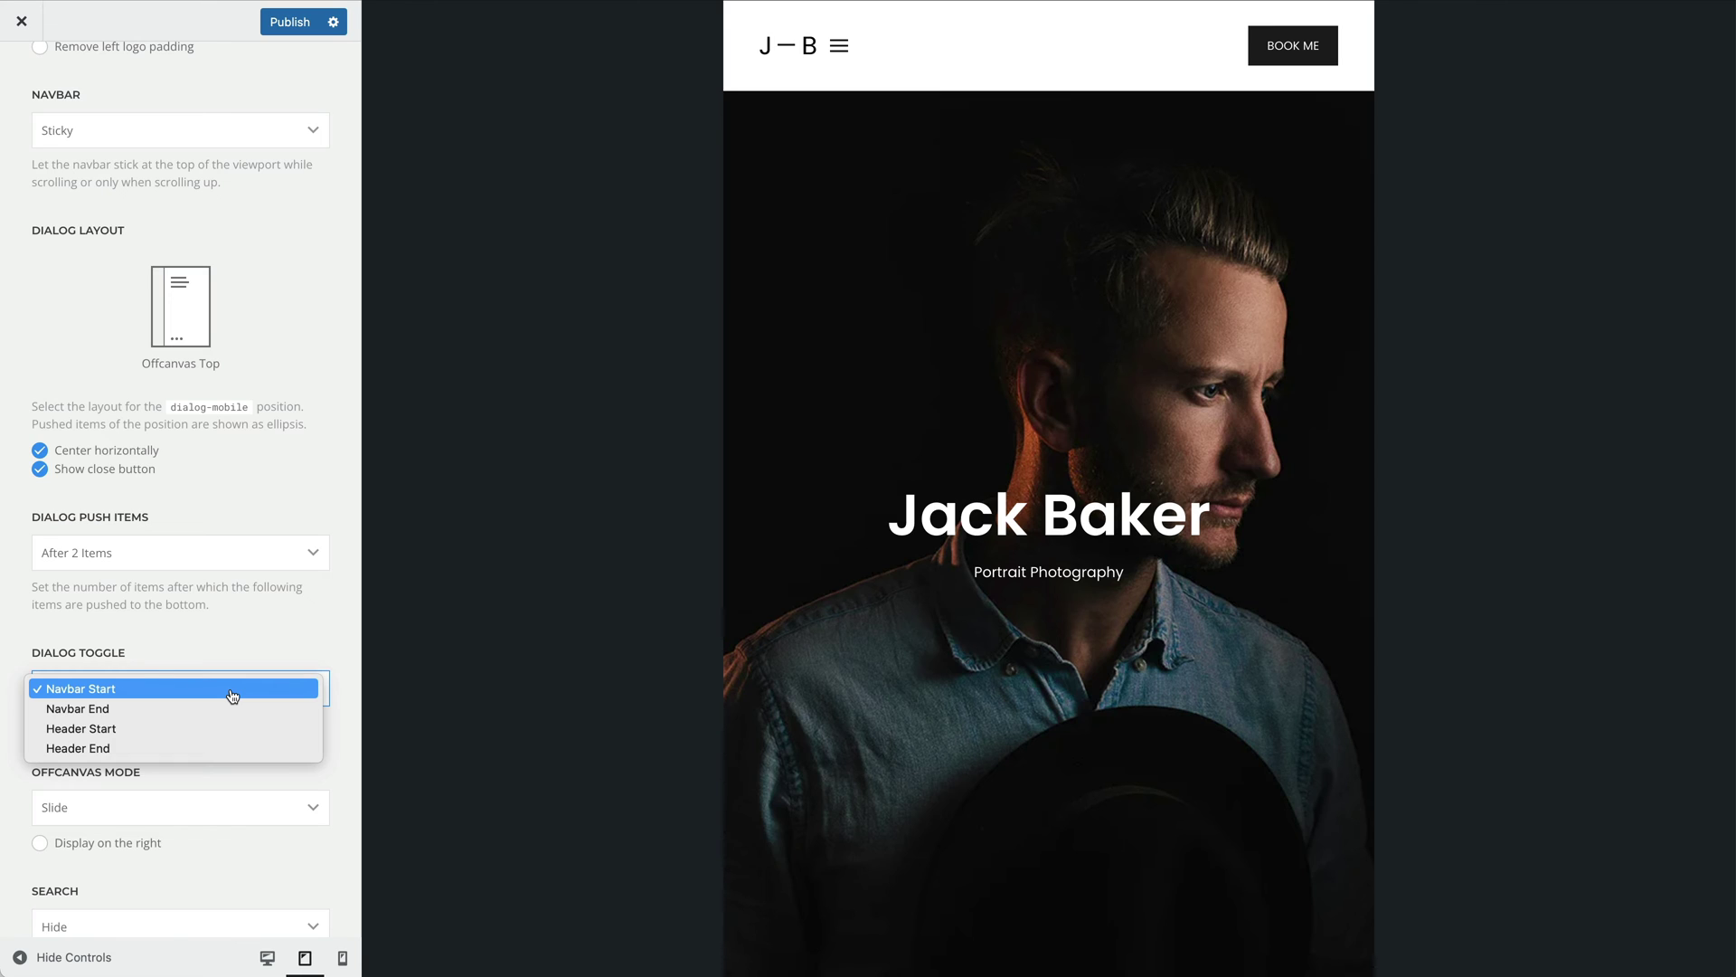
pyautogui.click(233, 749)
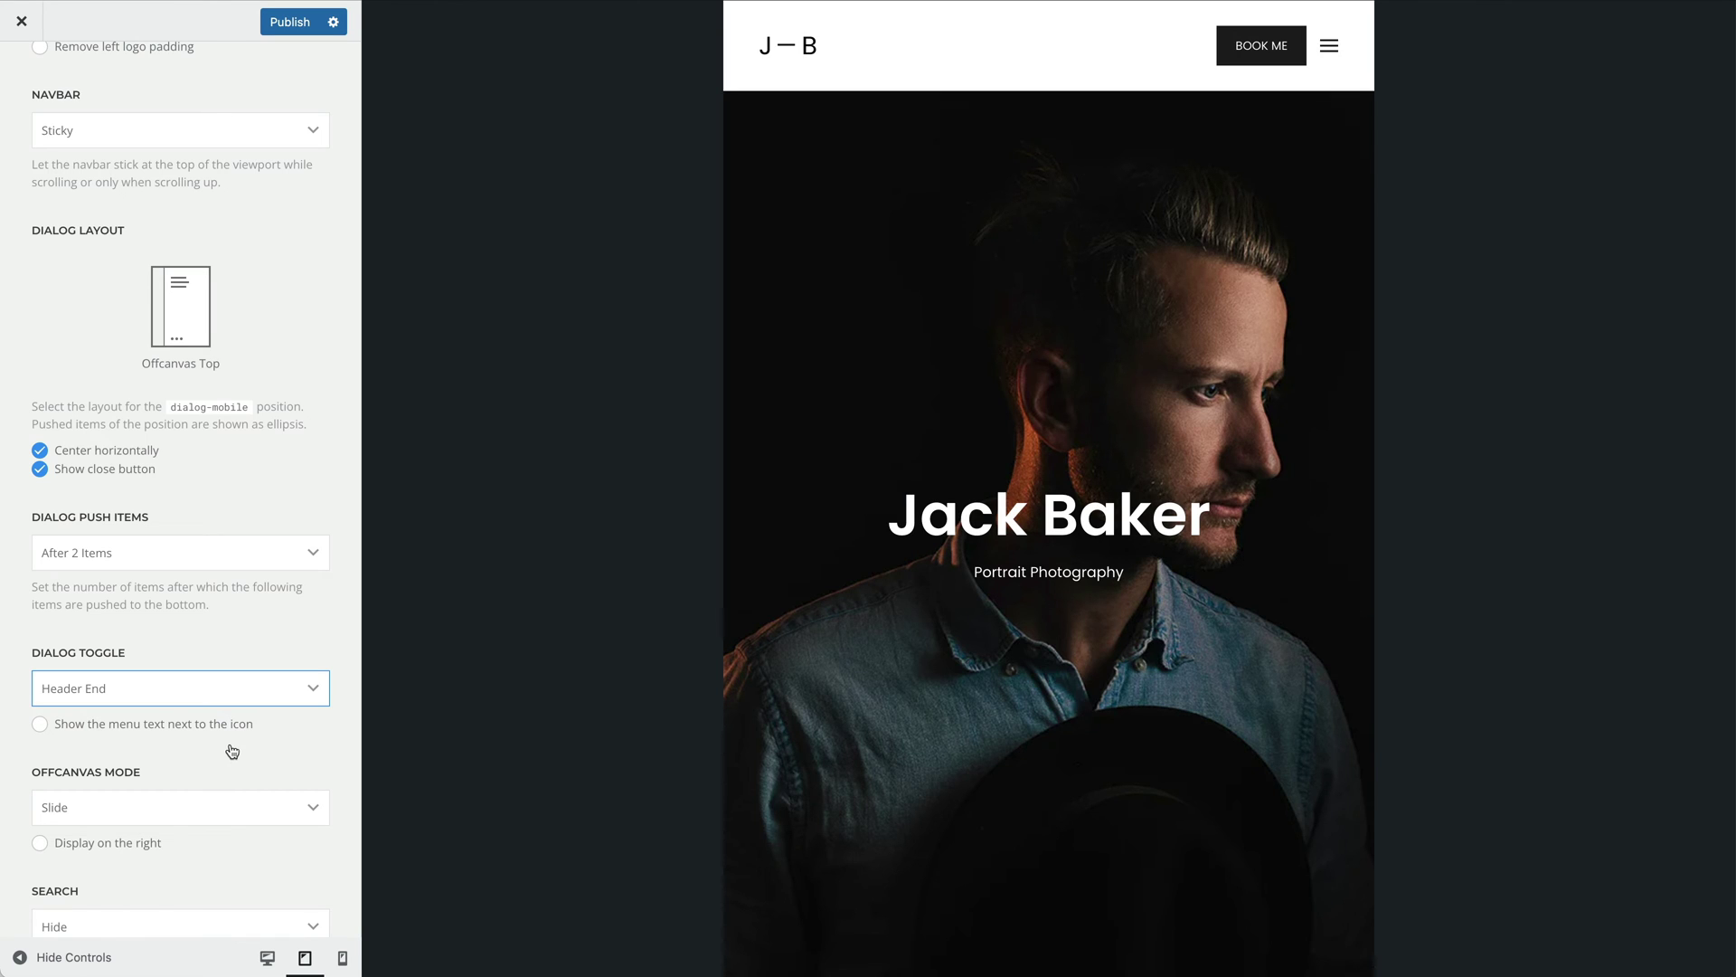
pyautogui.click(102, 728)
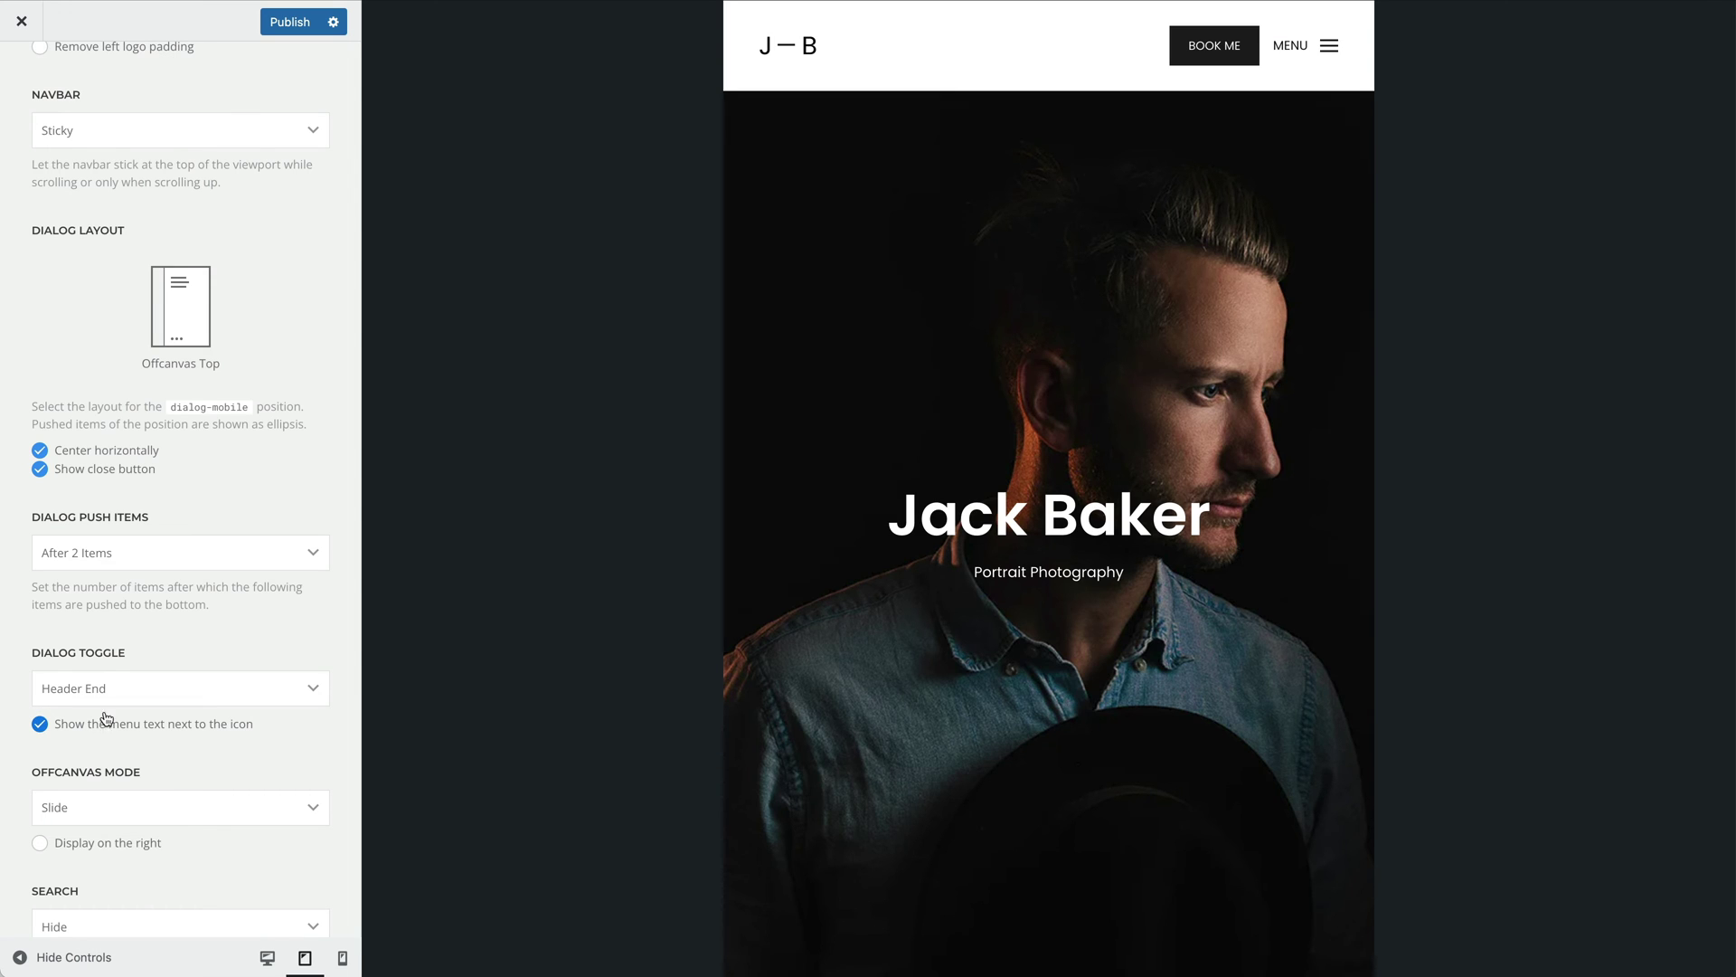
# - Pick the Offcanvas Center dialog layout and open the menu in the preview
pyautogui.click(266, 363)
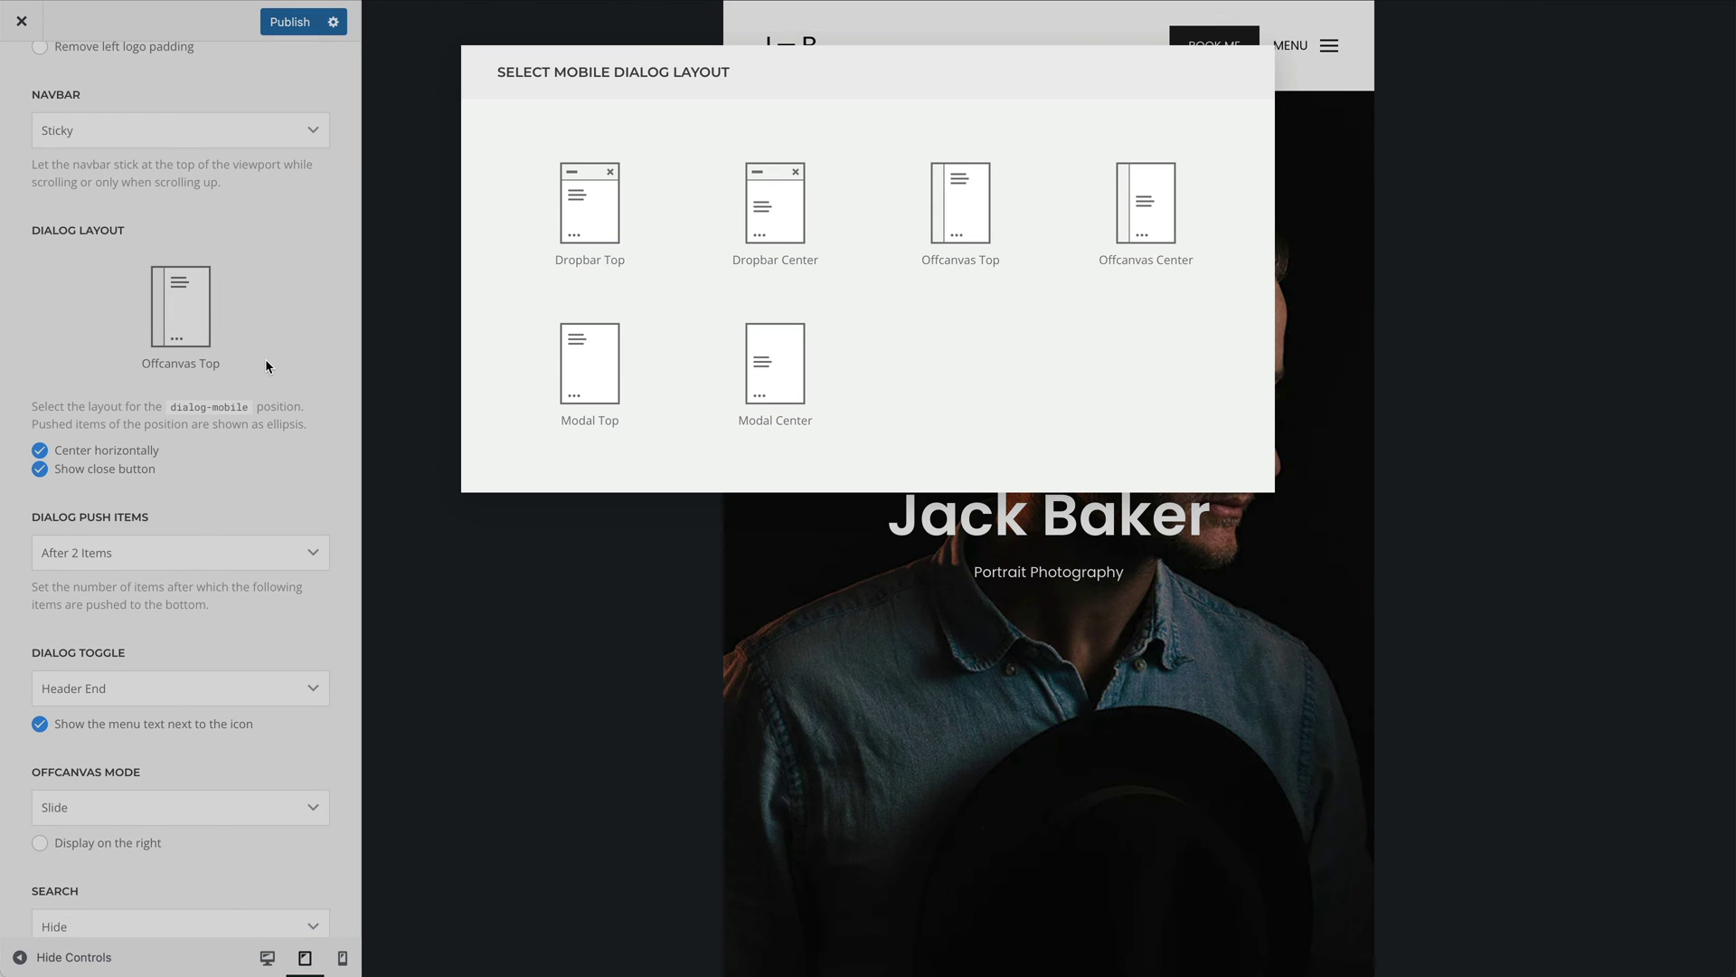
pyautogui.click(1141, 249)
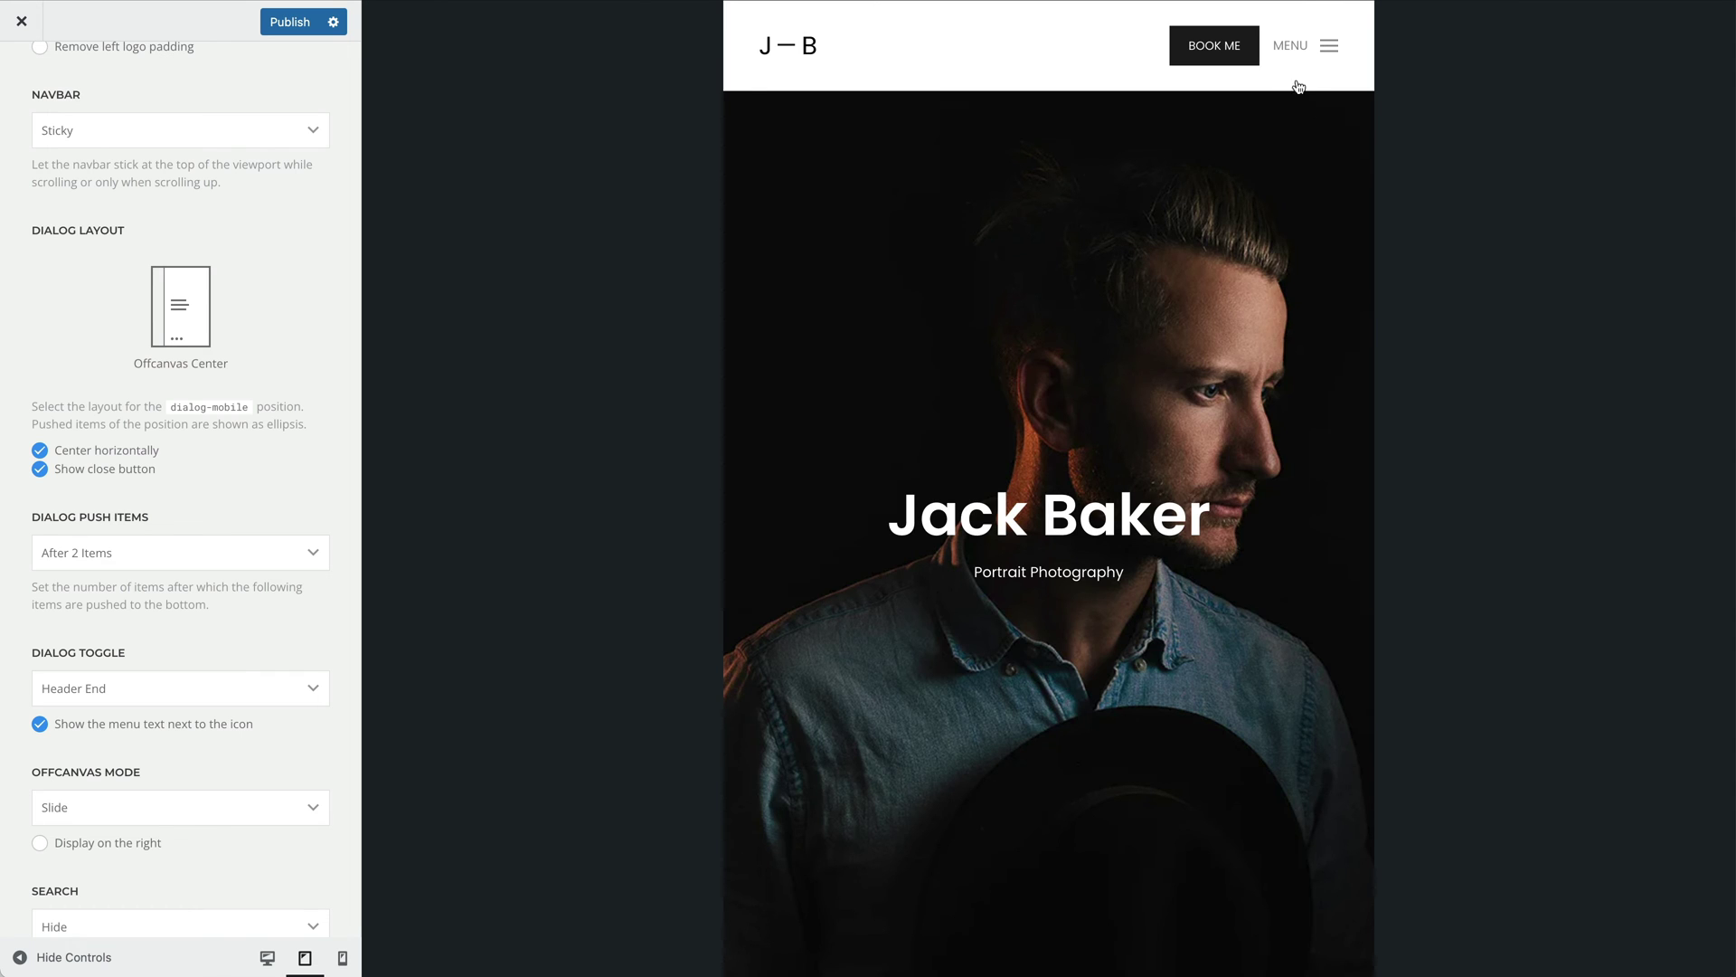
pyautogui.click(1321, 56)
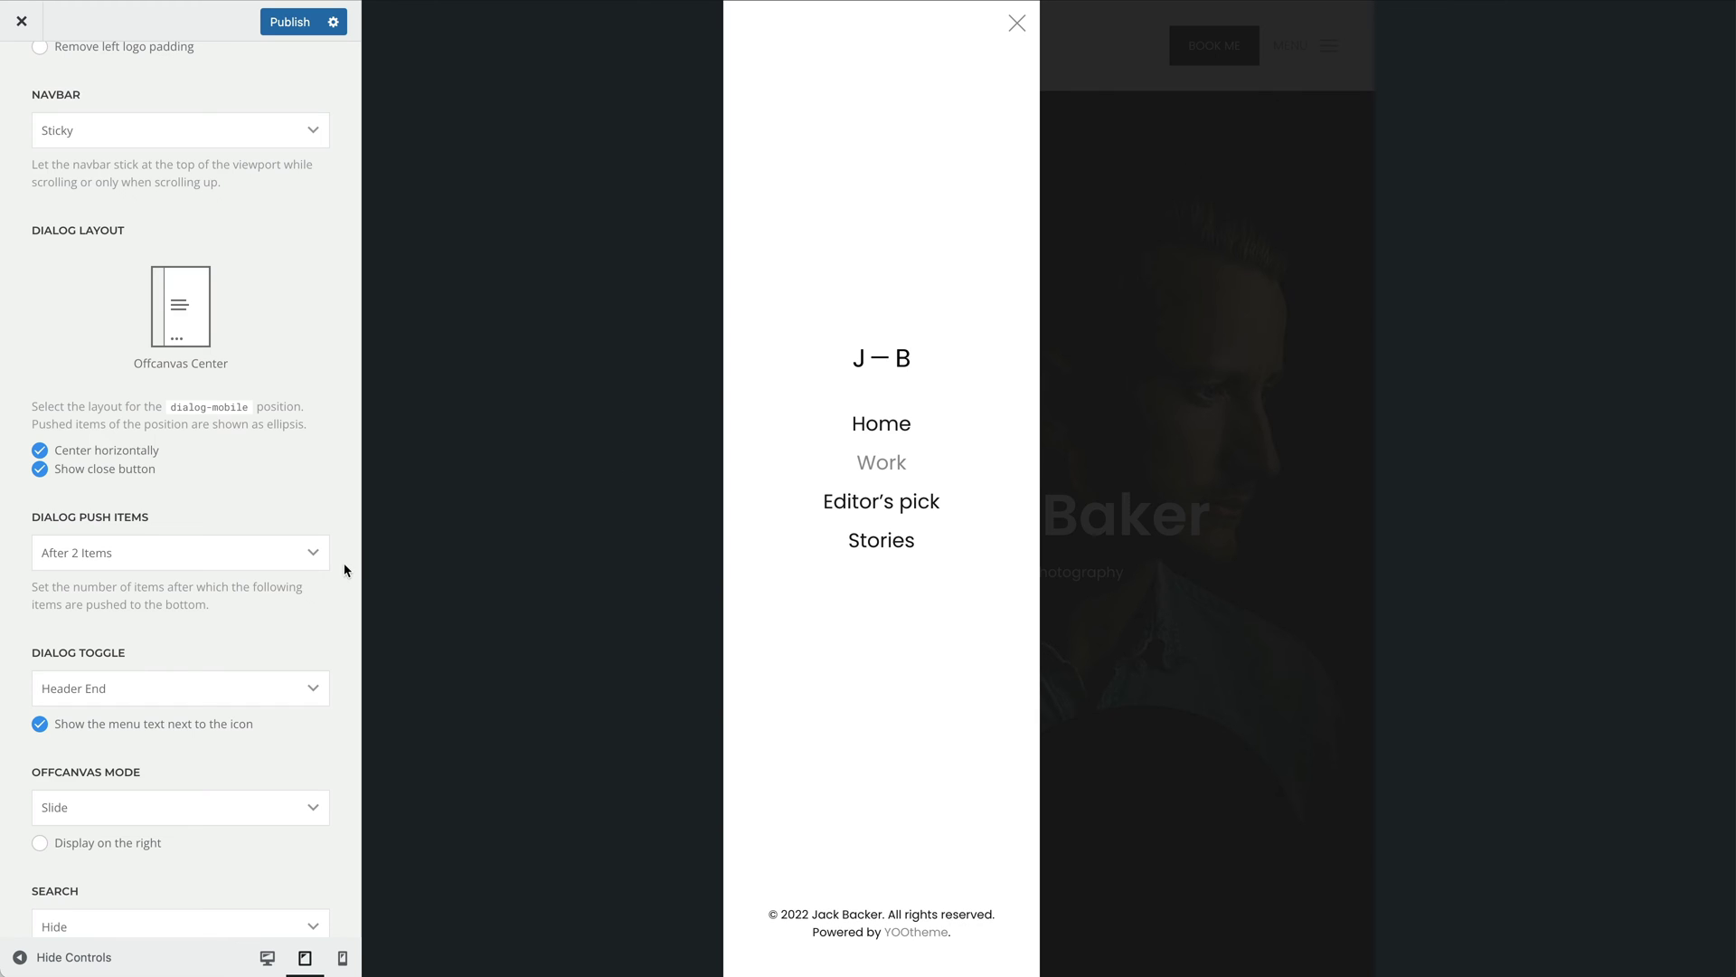
pyautogui.scroll(-3, 189, 659)
# - Test the Slide and Reveal offcanvas modes in the preview
pyautogui.click(189, 660)
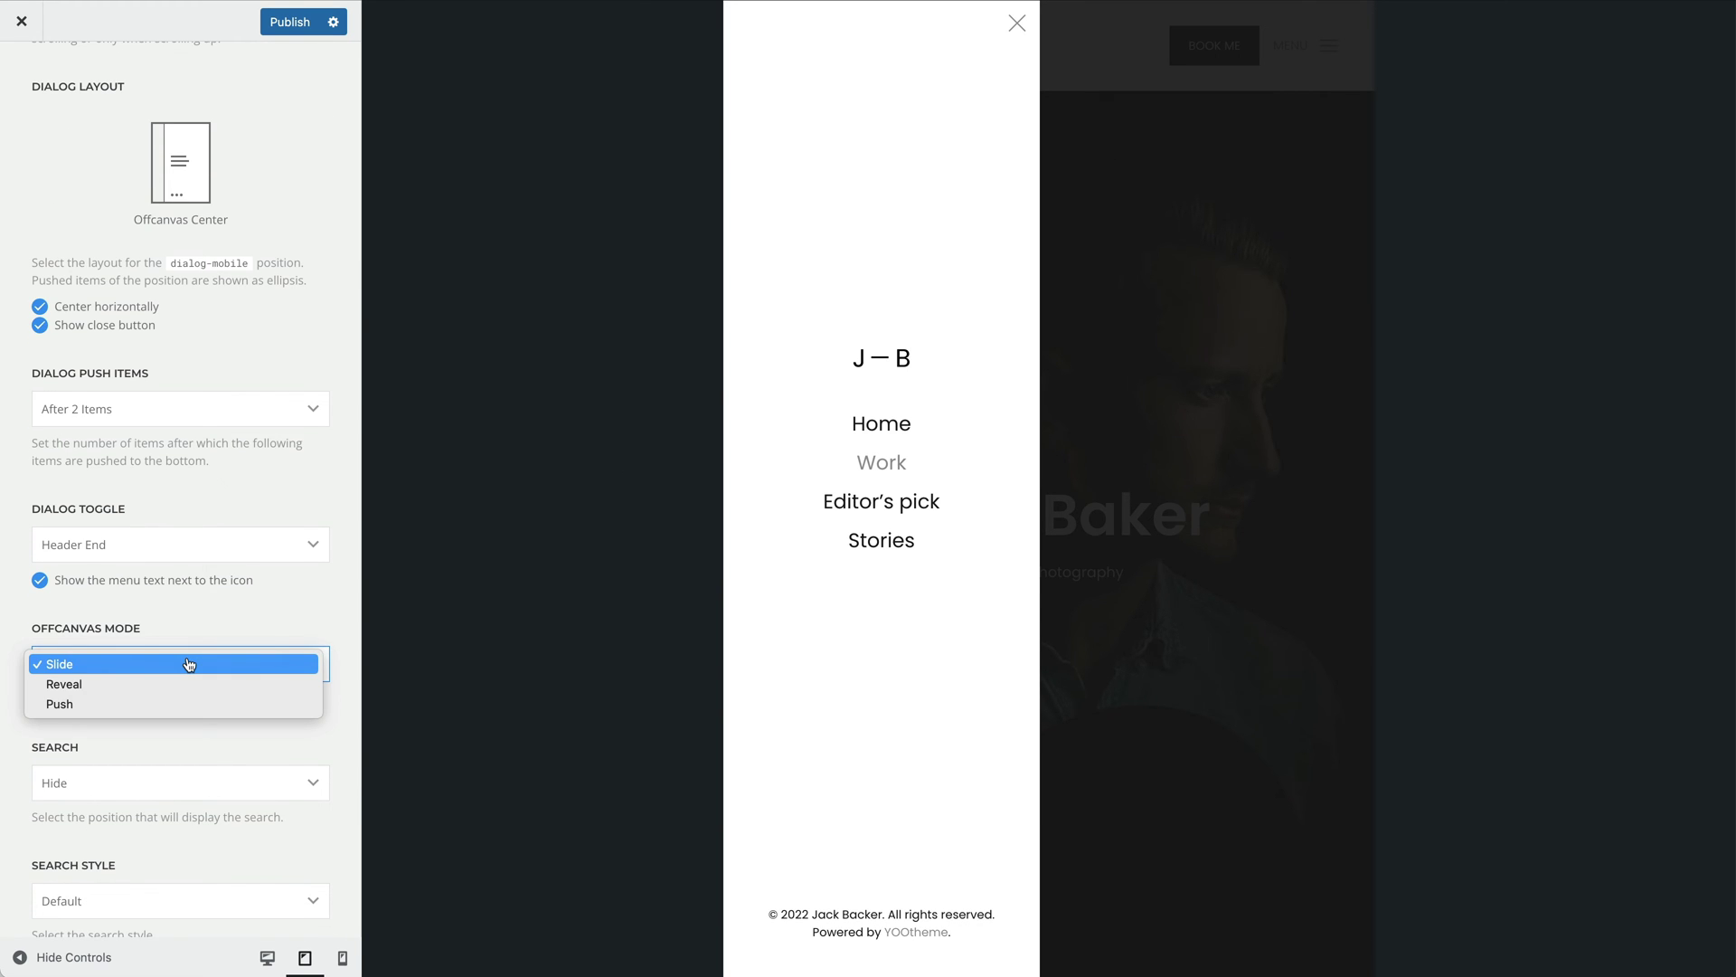
pyautogui.click(189, 664)
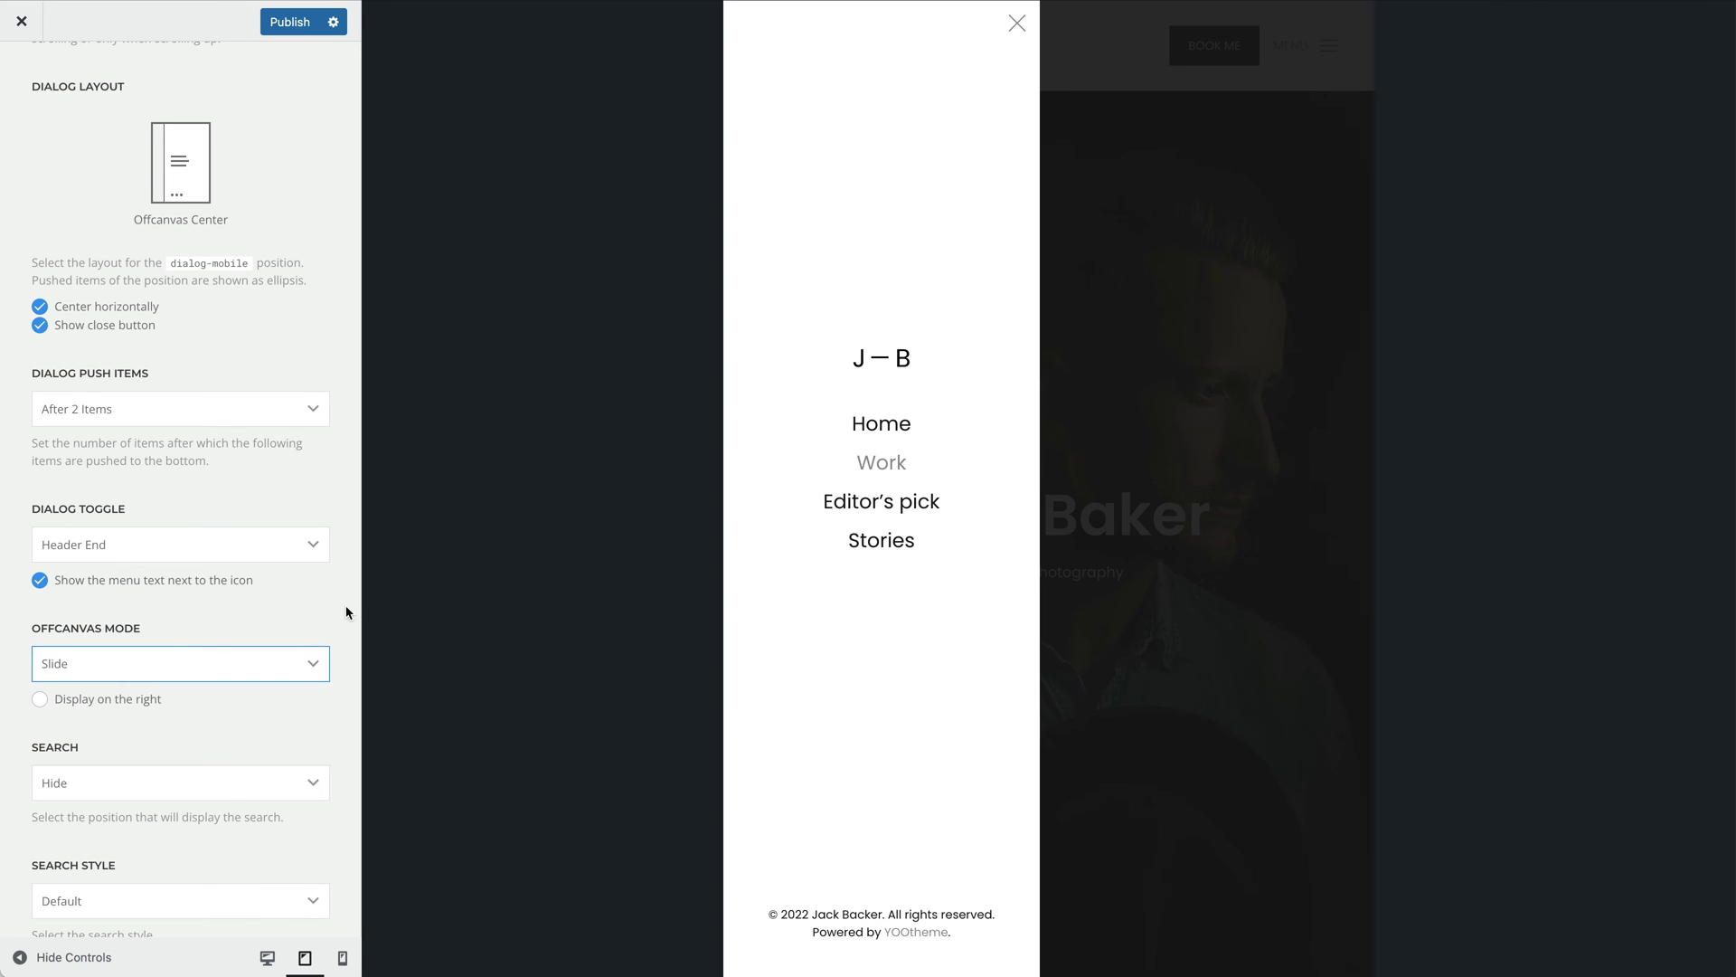
pyautogui.click(1113, 399)
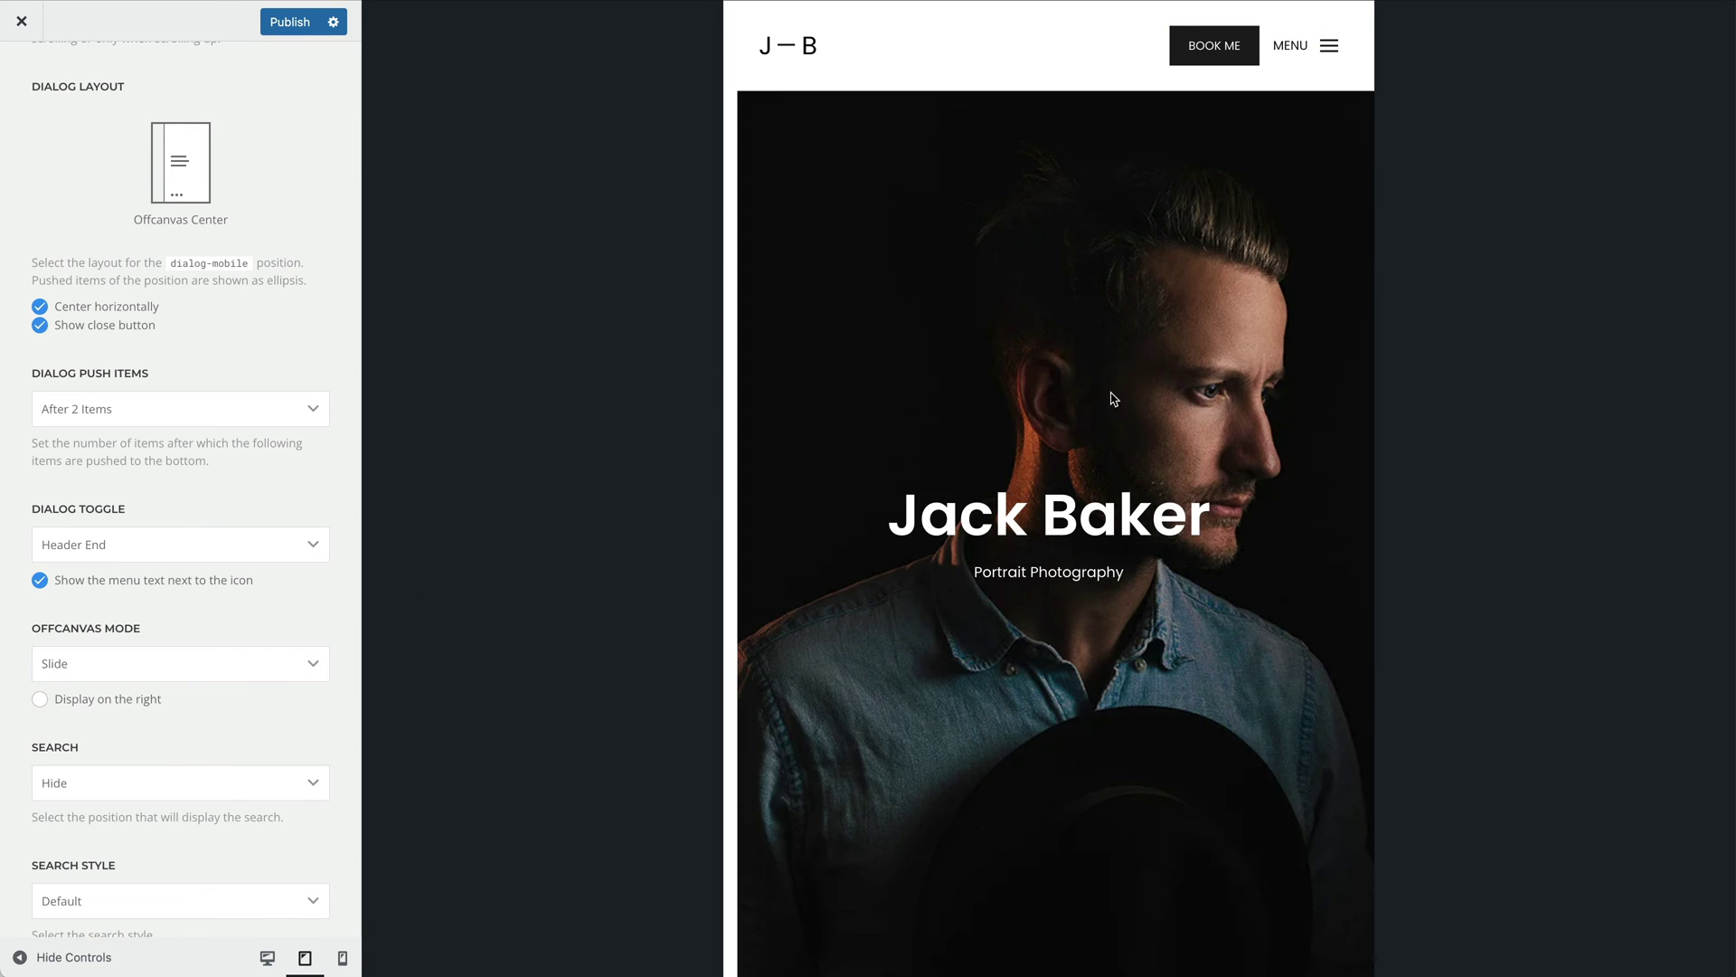
pyautogui.click(1329, 54)
pyautogui.click(1331, 57)
pyautogui.click(310, 666)
pyautogui.click(308, 682)
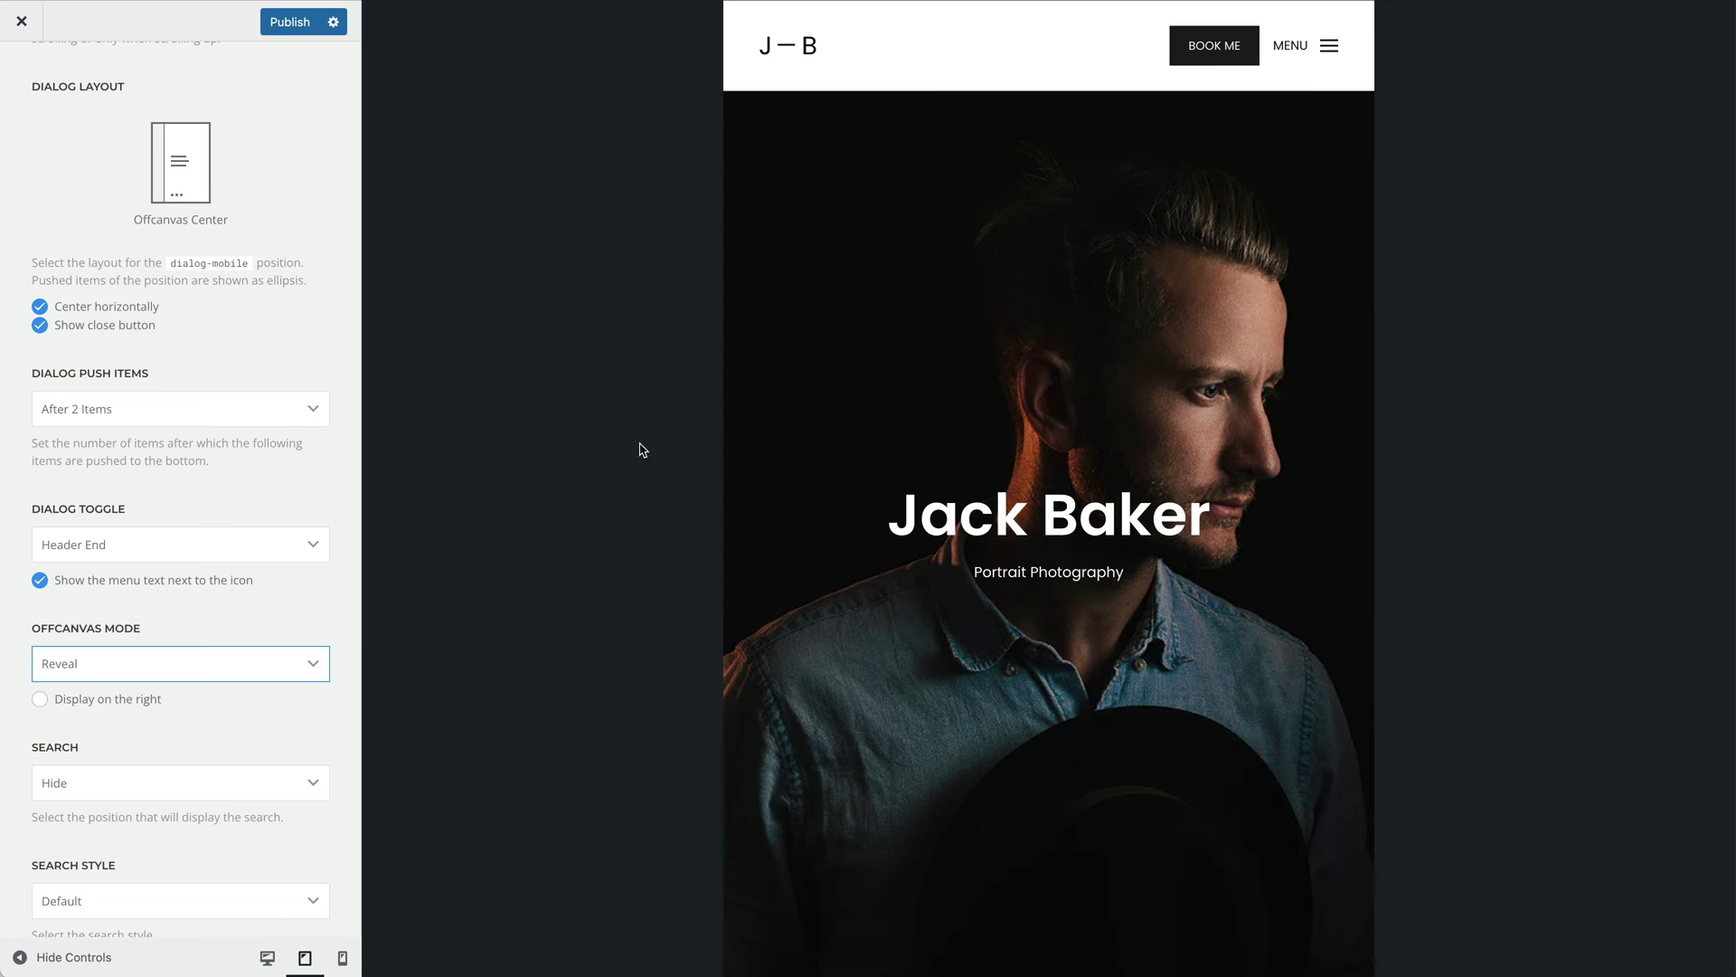
pyautogui.click(1316, 47)
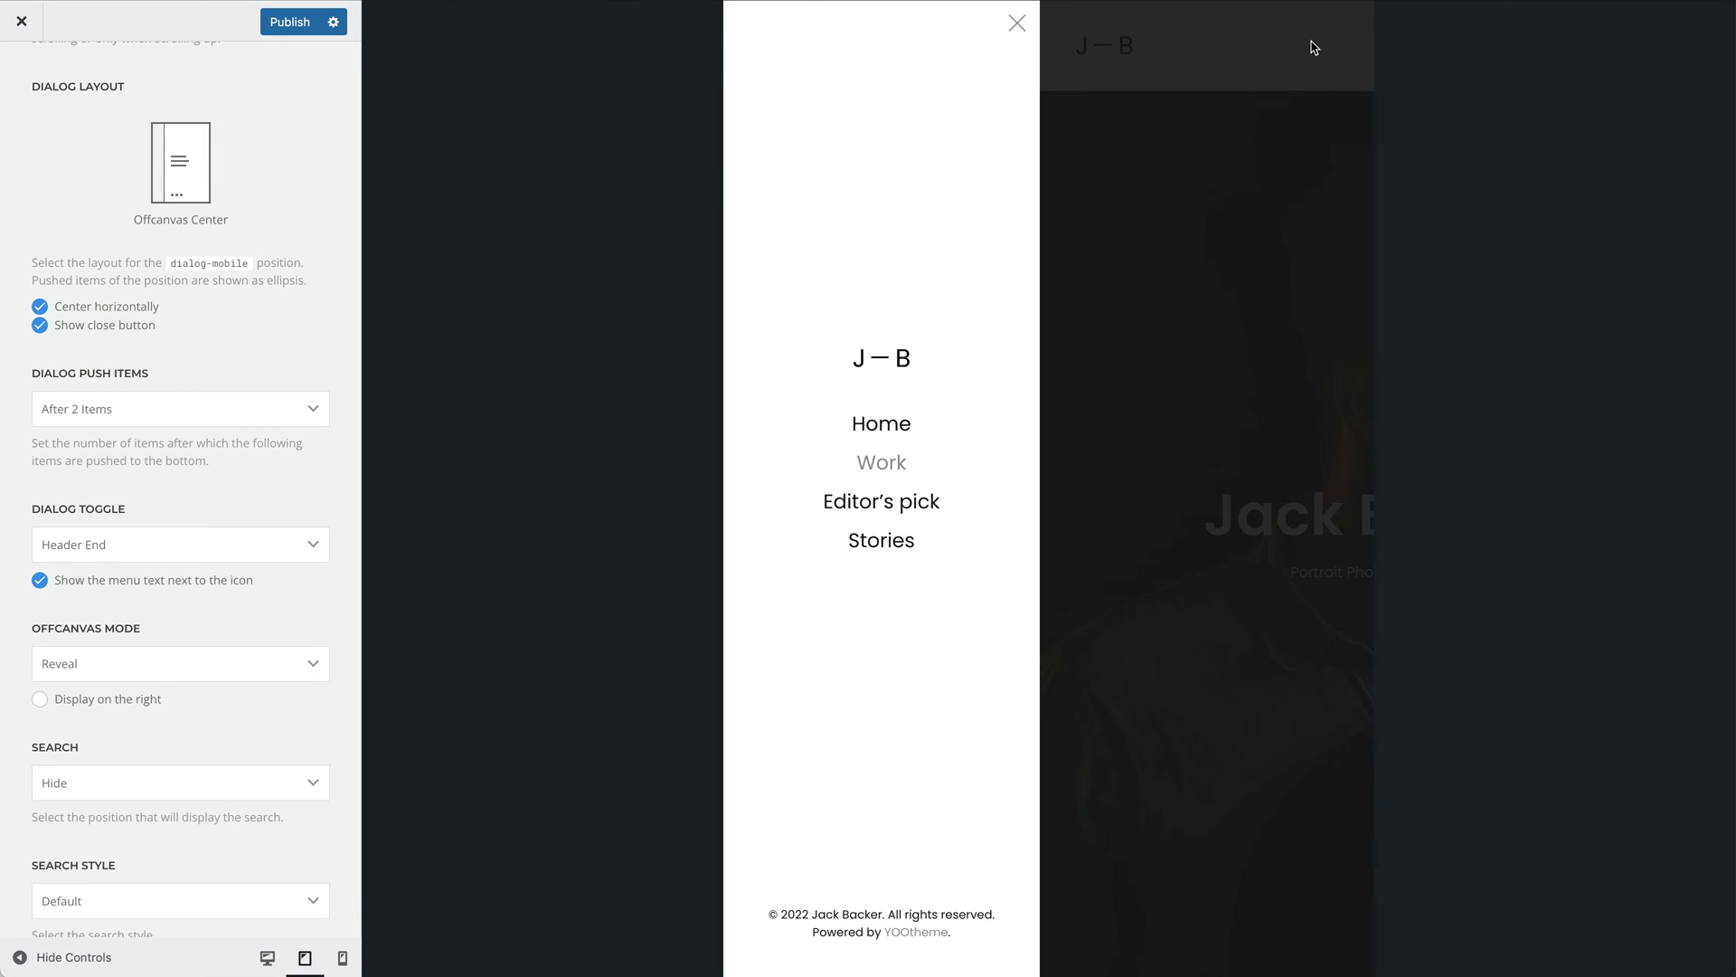
pyautogui.click(1314, 47)
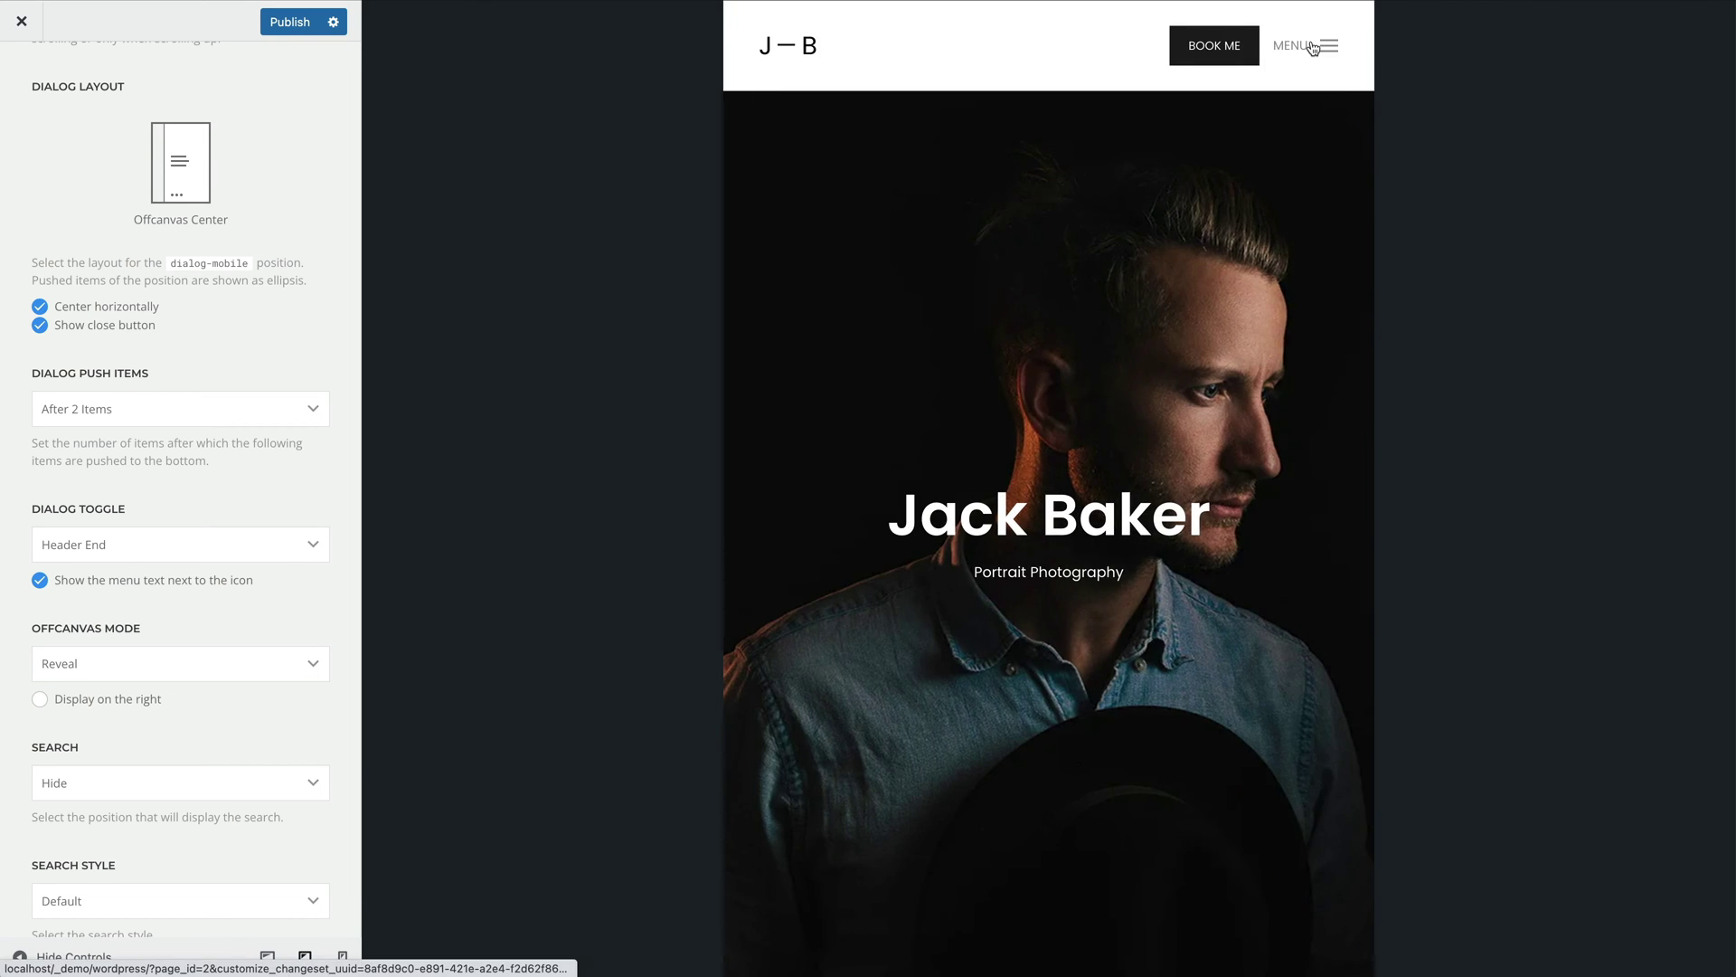
# - Set Offcanvas Mode to Push, display it on the right, and test it in the preview
pyautogui.click(274, 655)
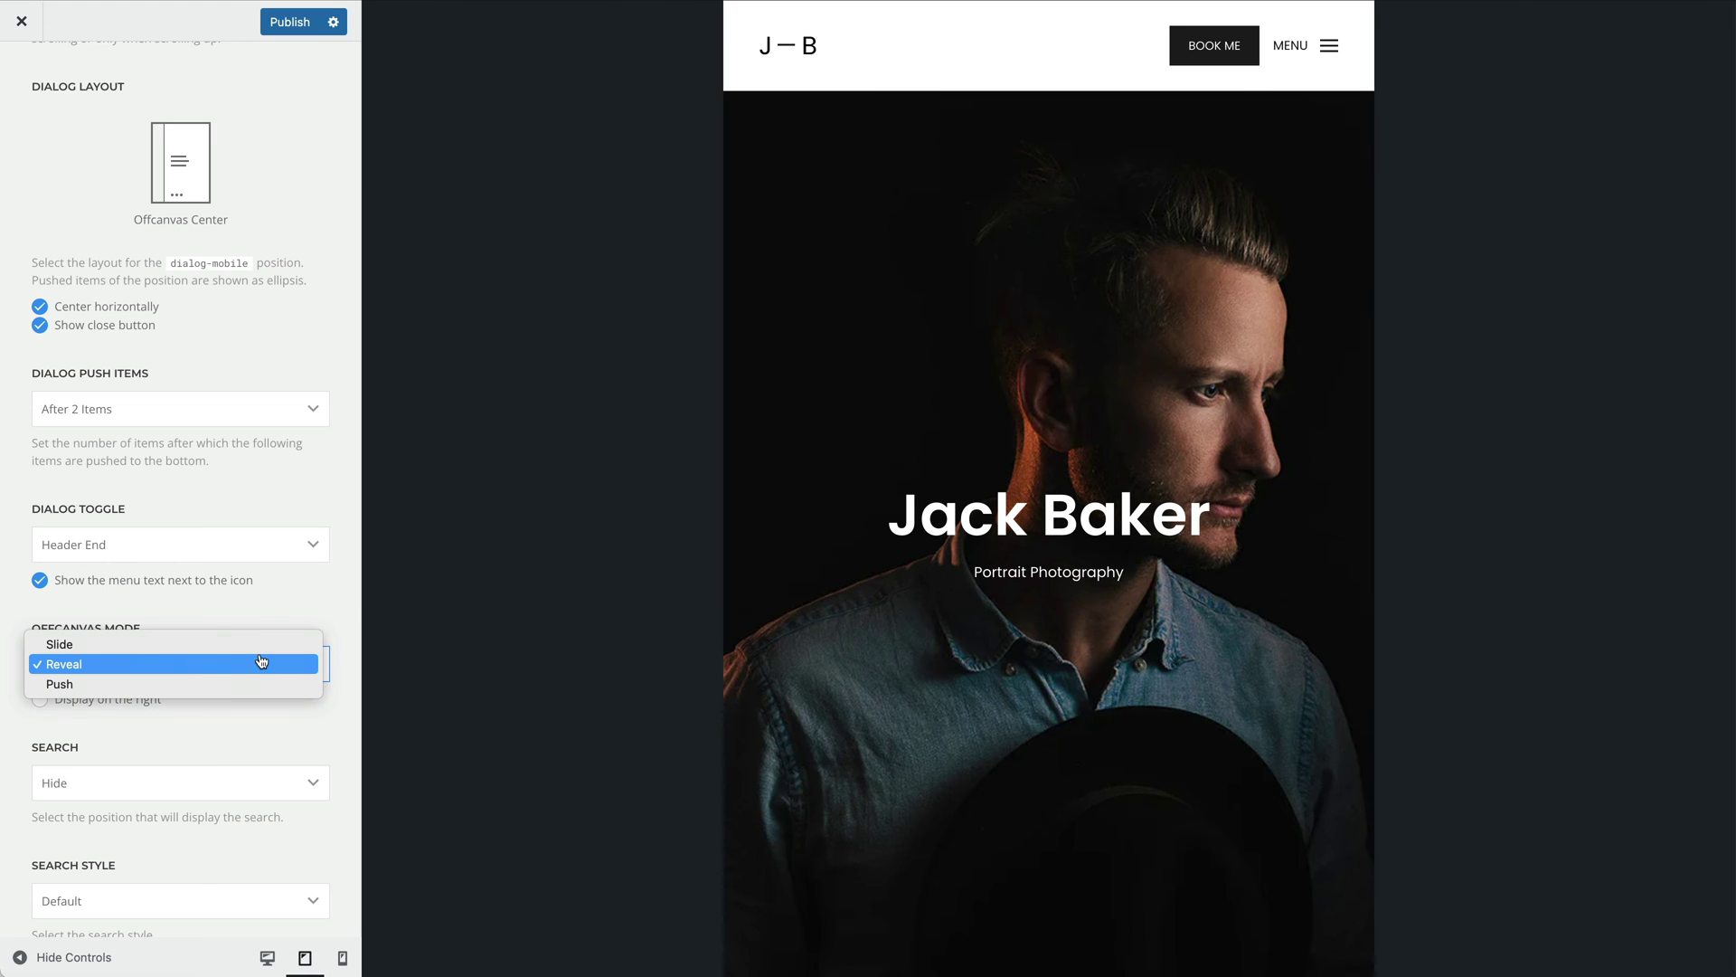
pyautogui.click(258, 685)
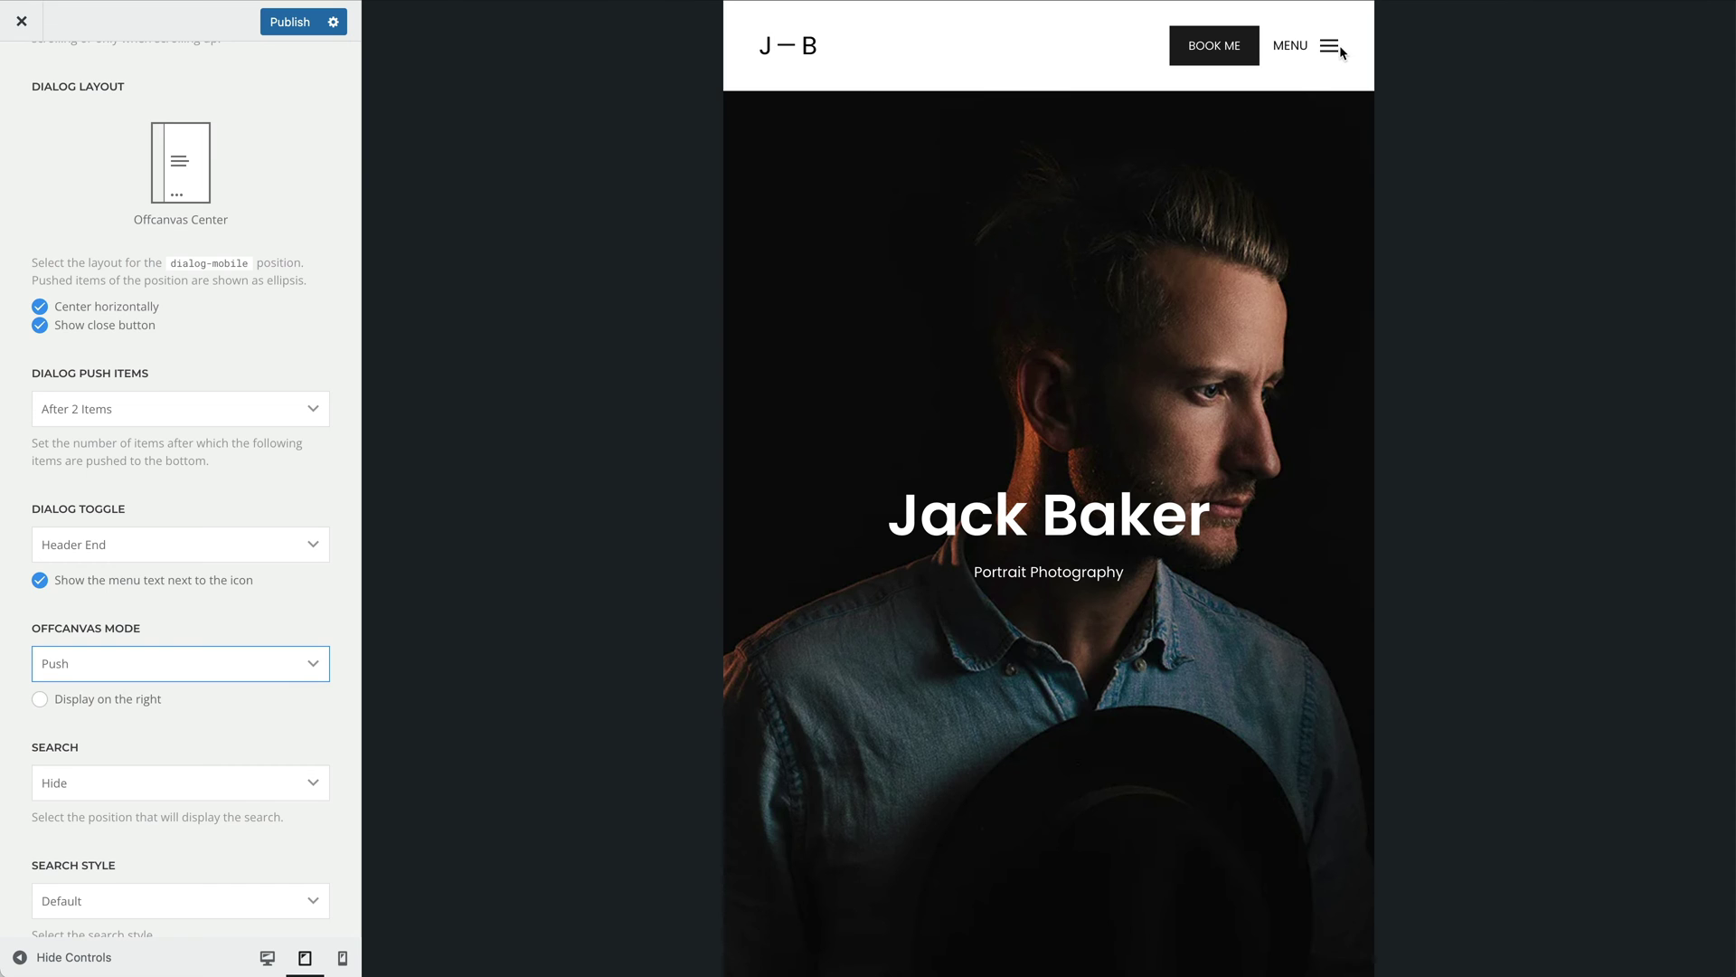
pyautogui.click(1328, 52)
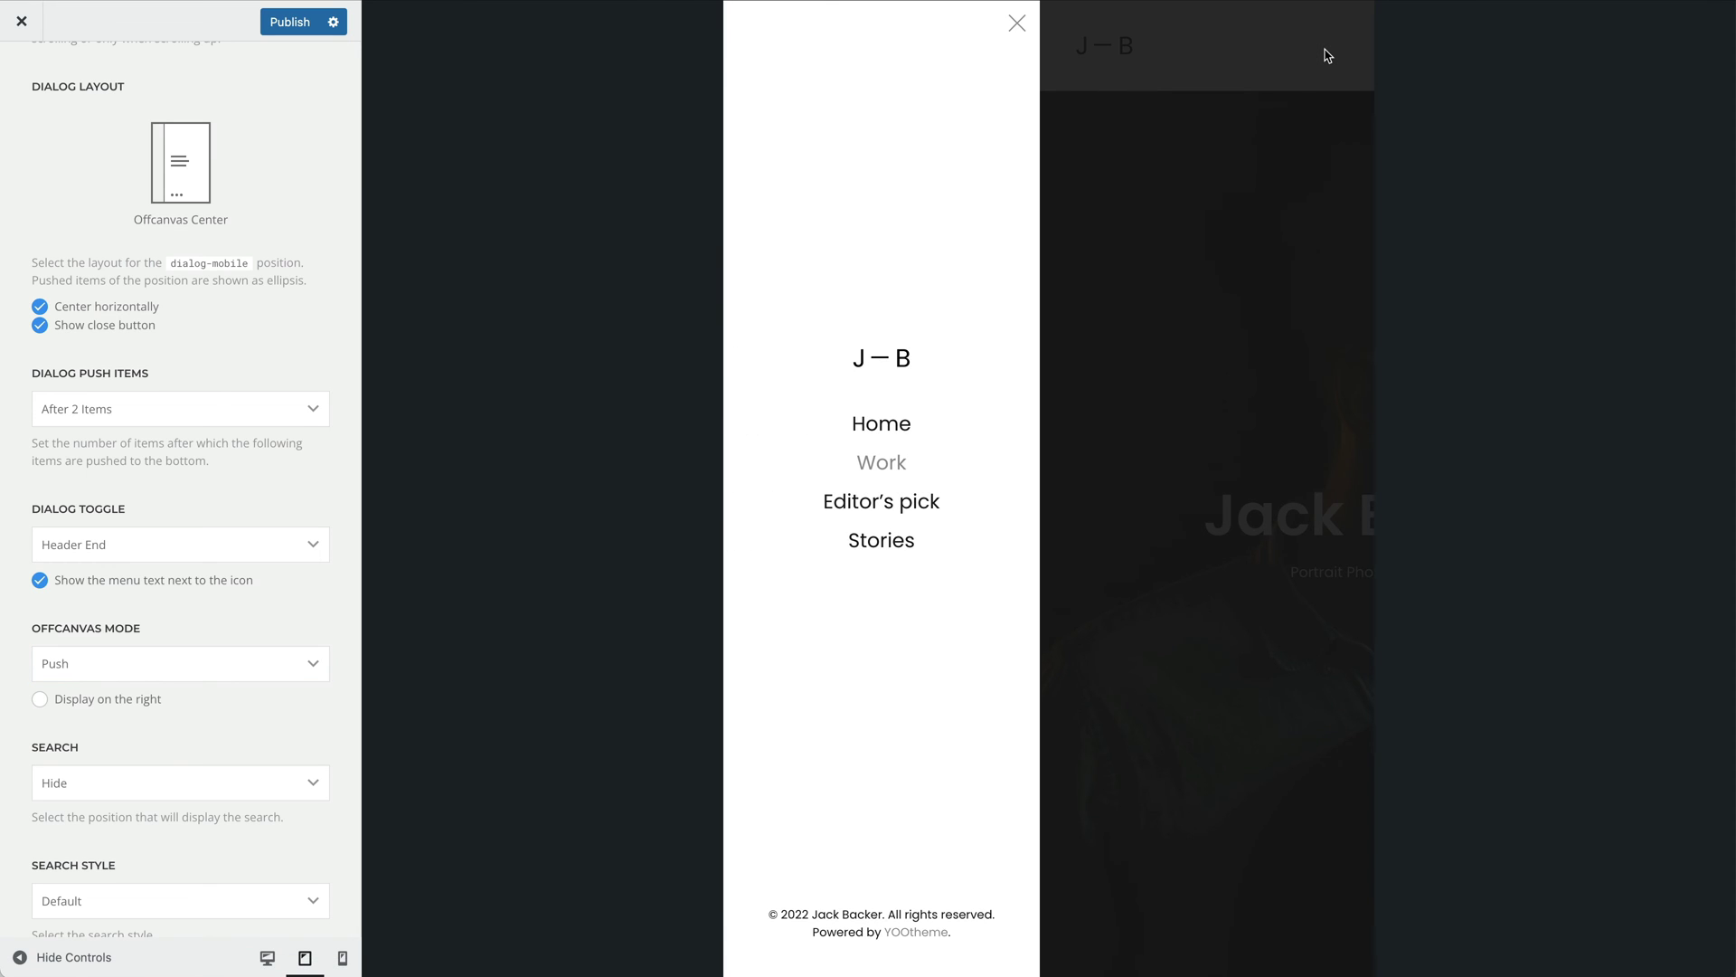
pyautogui.click(1327, 56)
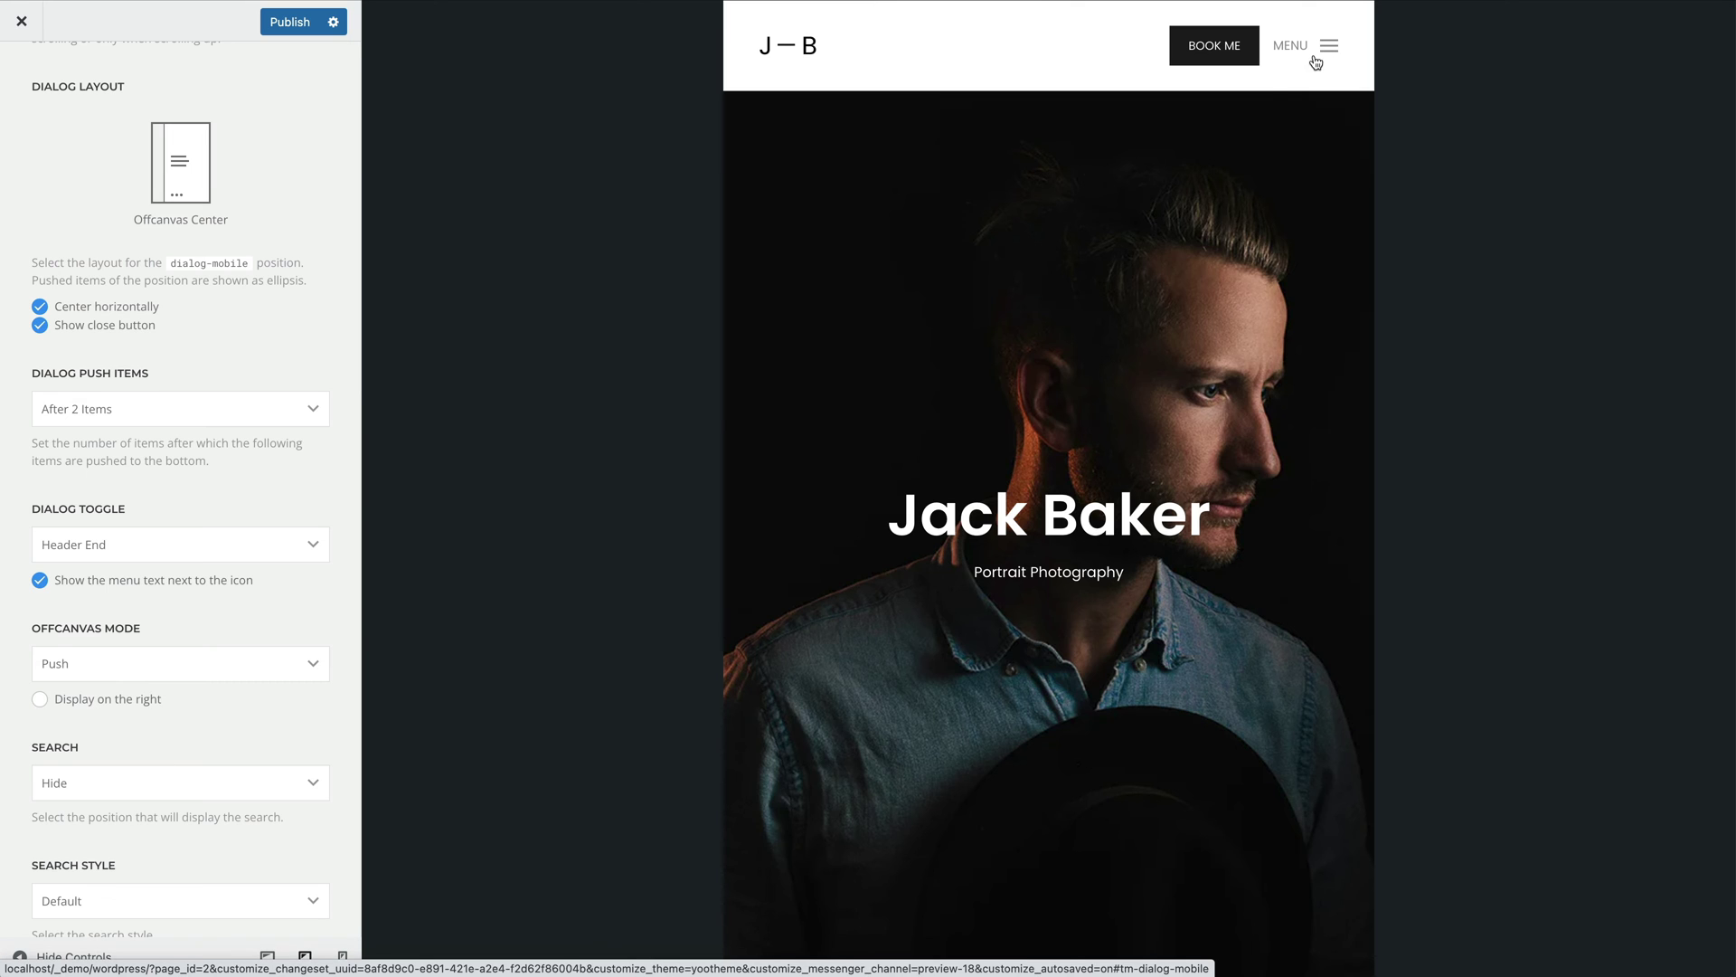
pyautogui.click(109, 704)
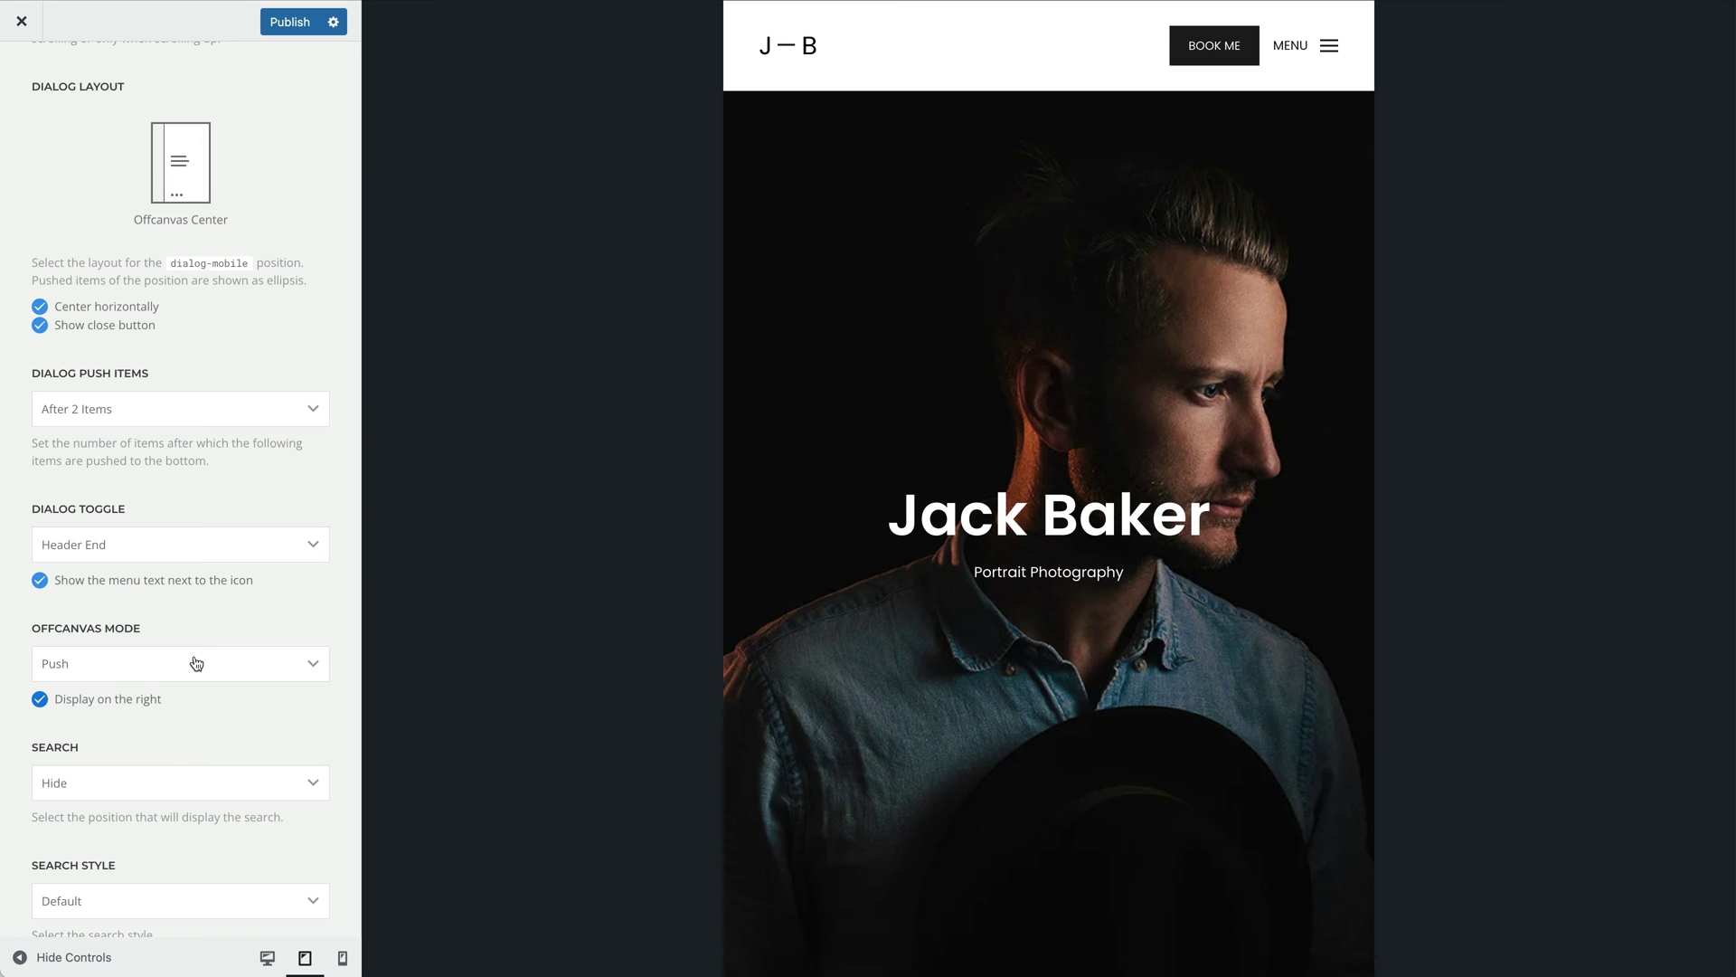
pyautogui.click(1327, 47)
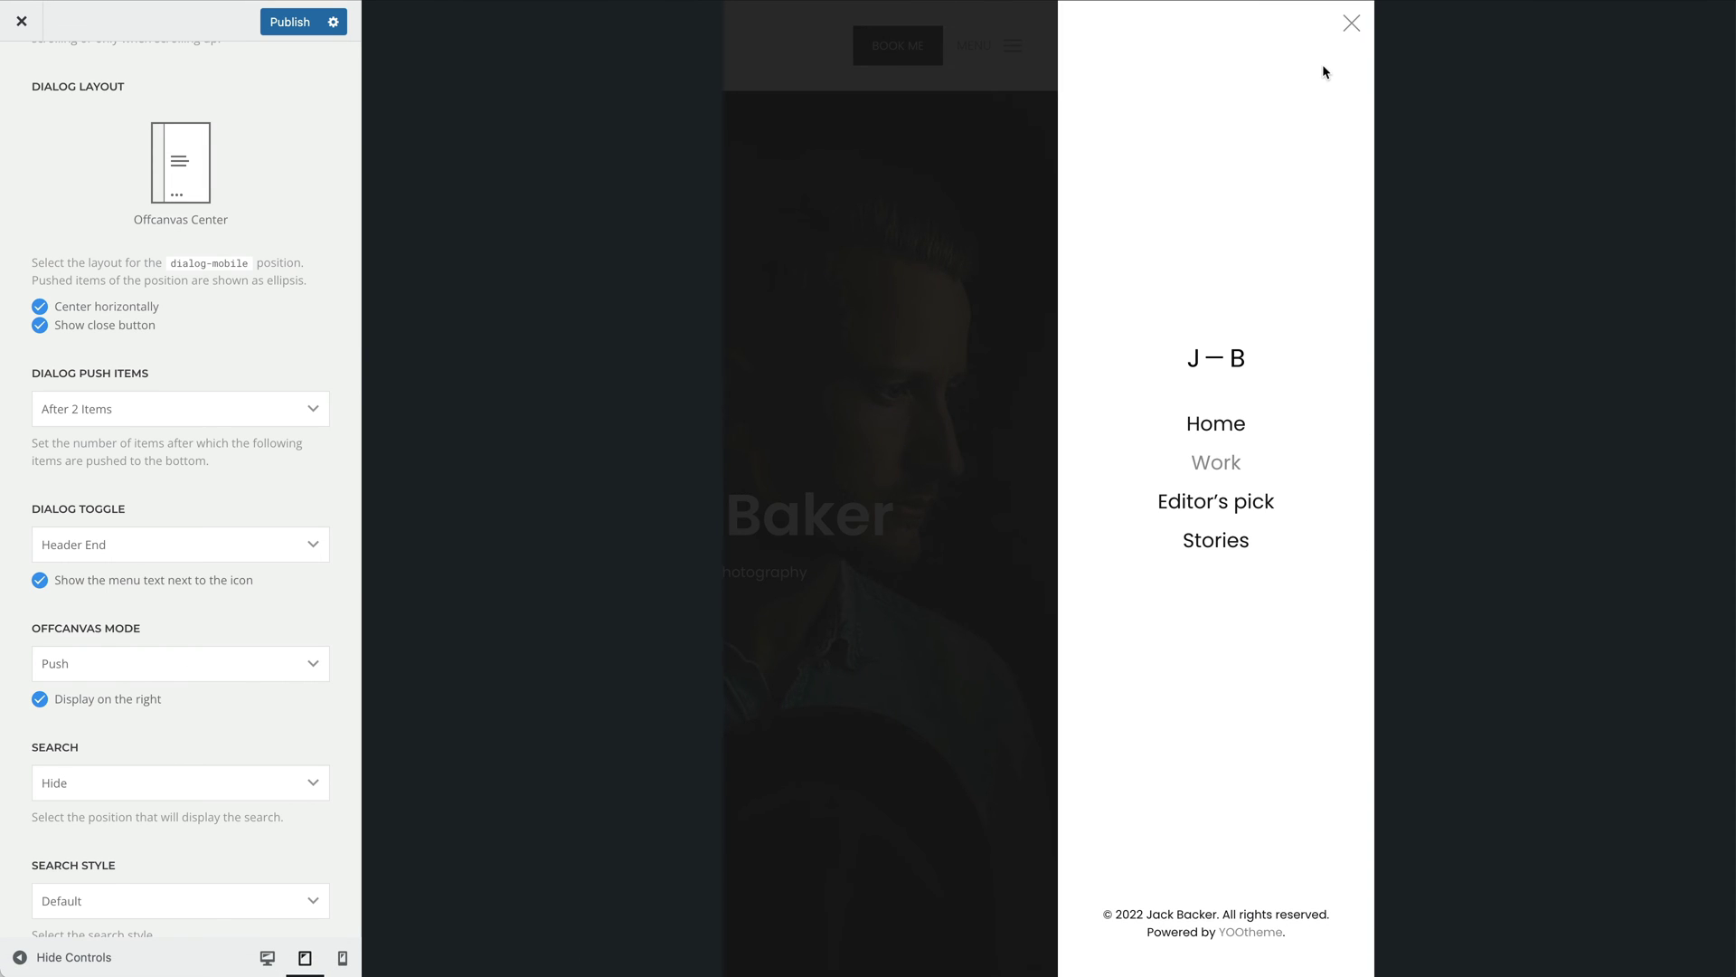
pyautogui.click(1016, 124)
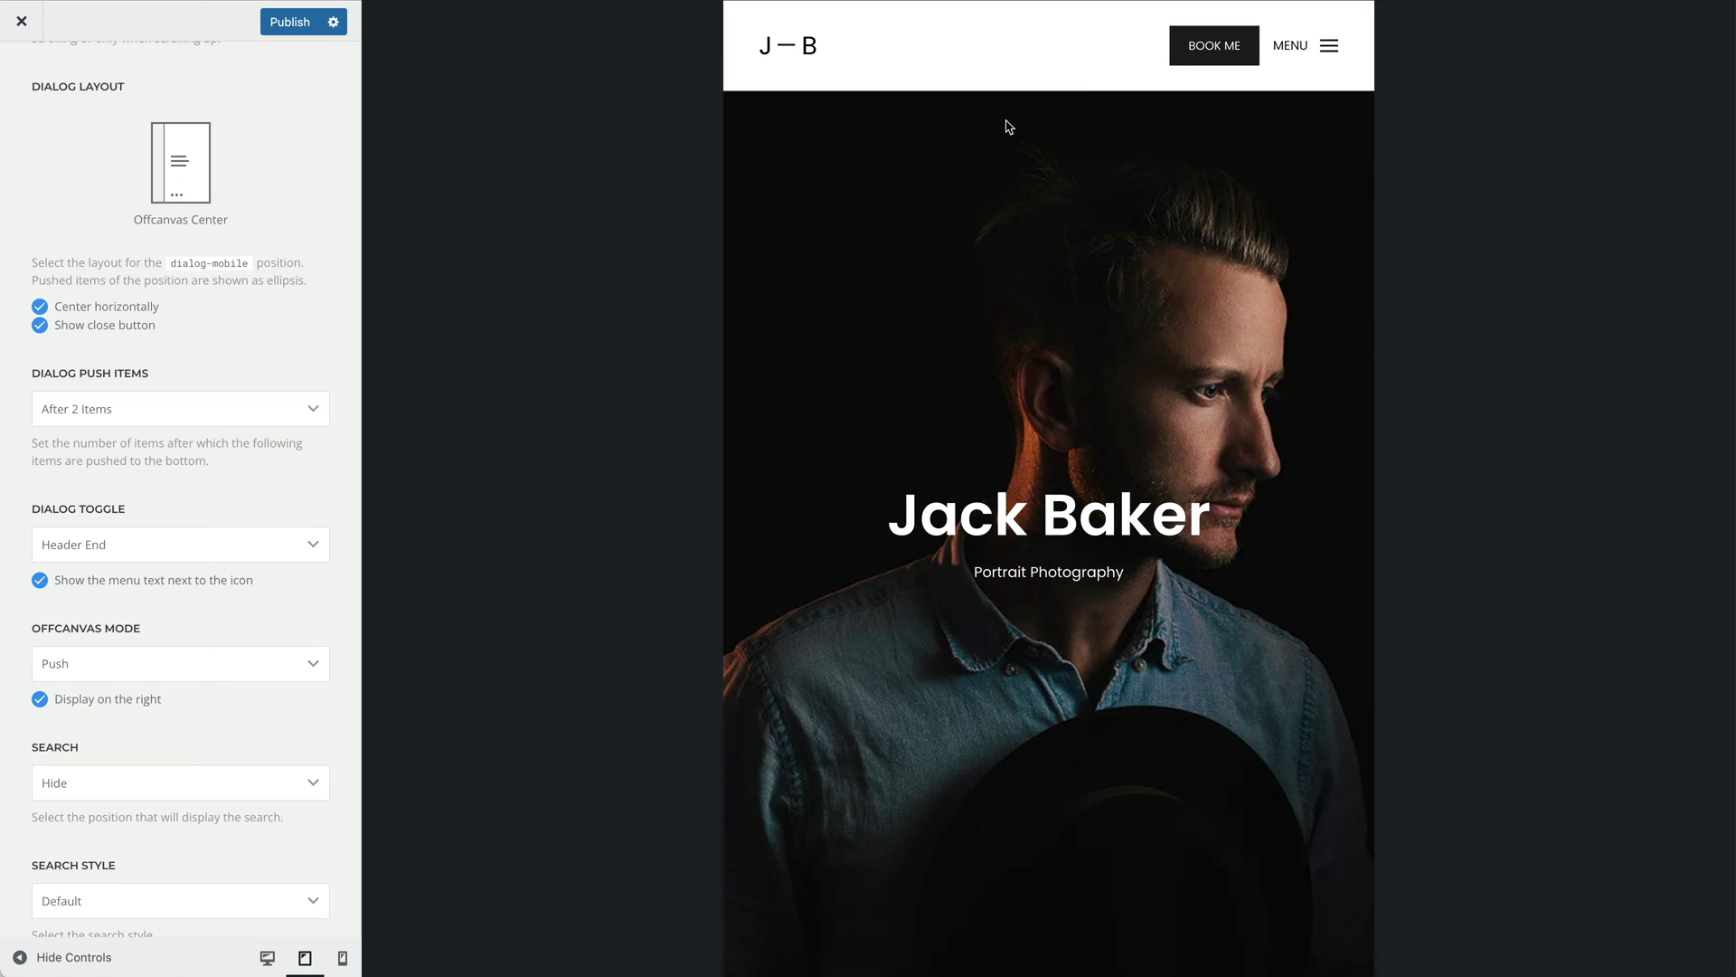
# - Choose the Dropbar Center dialog layout and test the MENU toggle in the preview
pyautogui.click(257, 168)
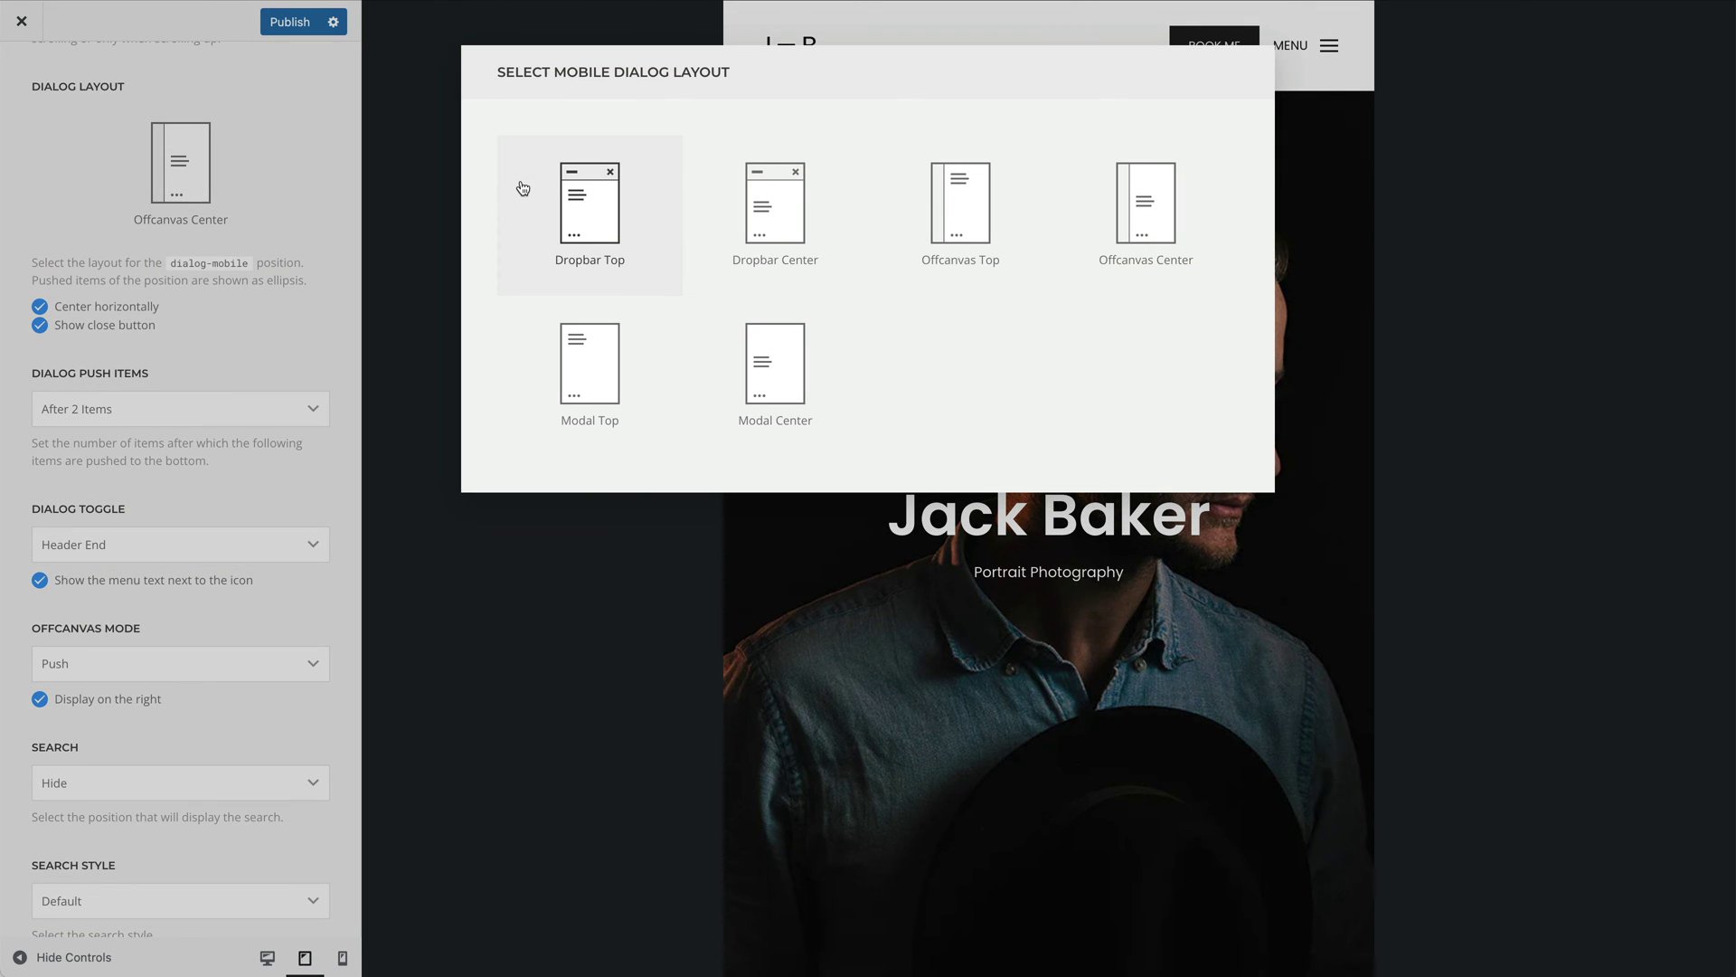
pyautogui.click(710, 185)
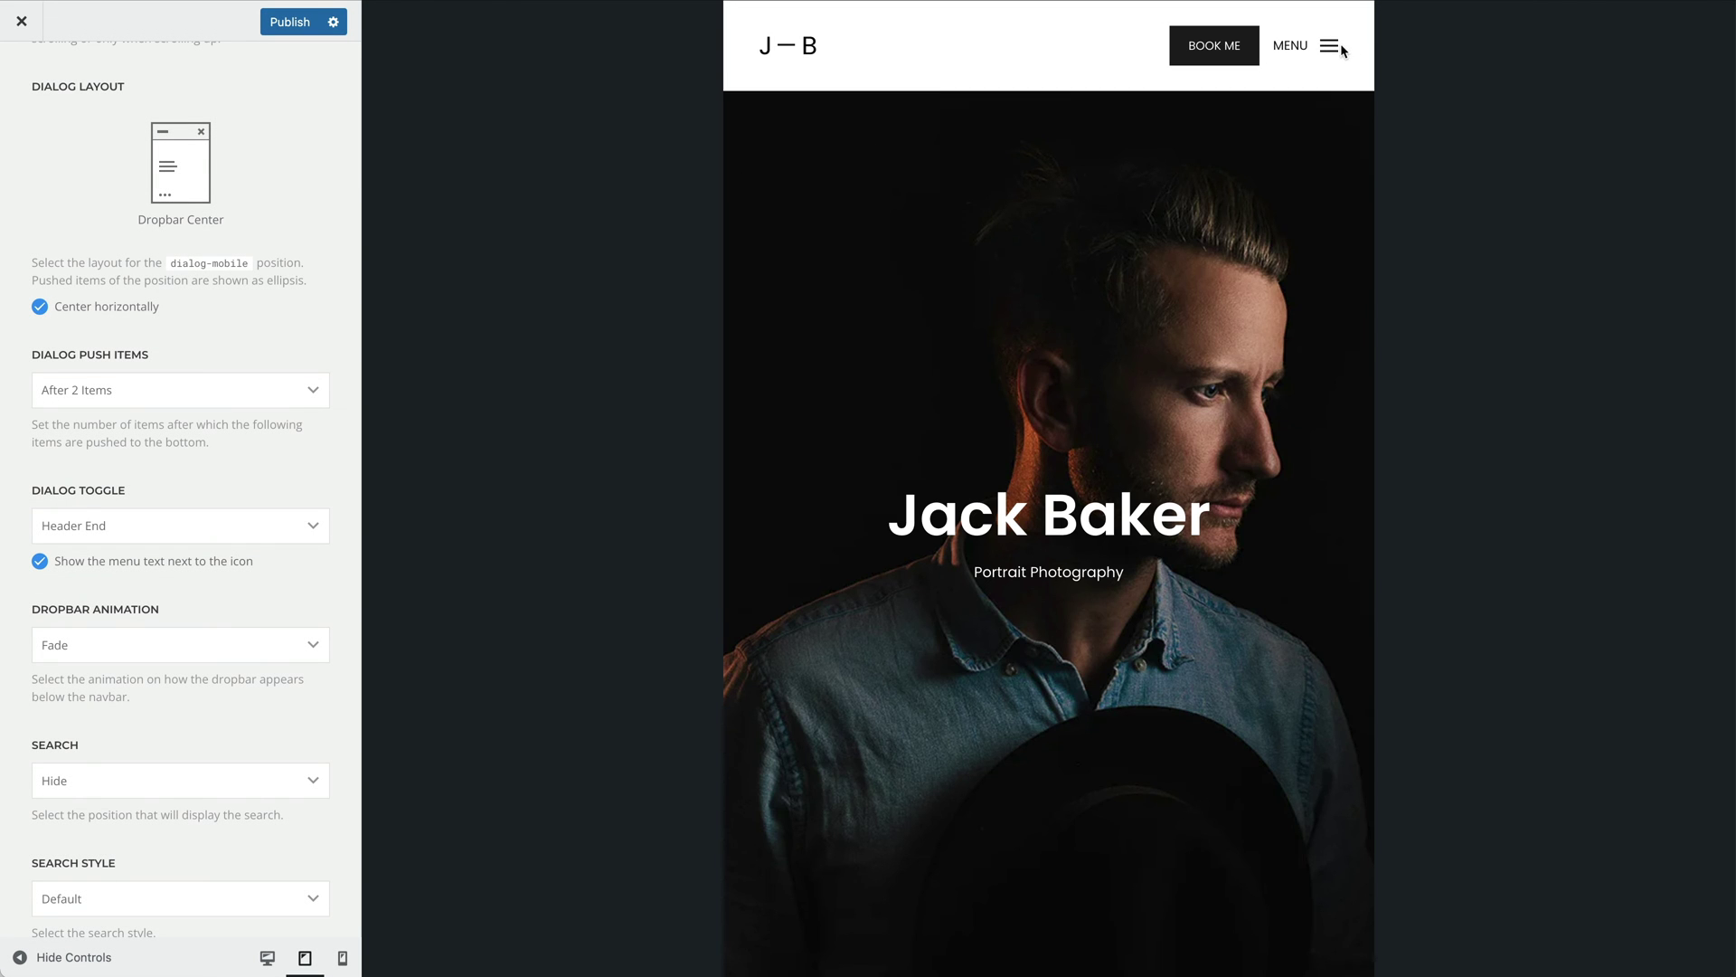
pyautogui.click(1340, 50)
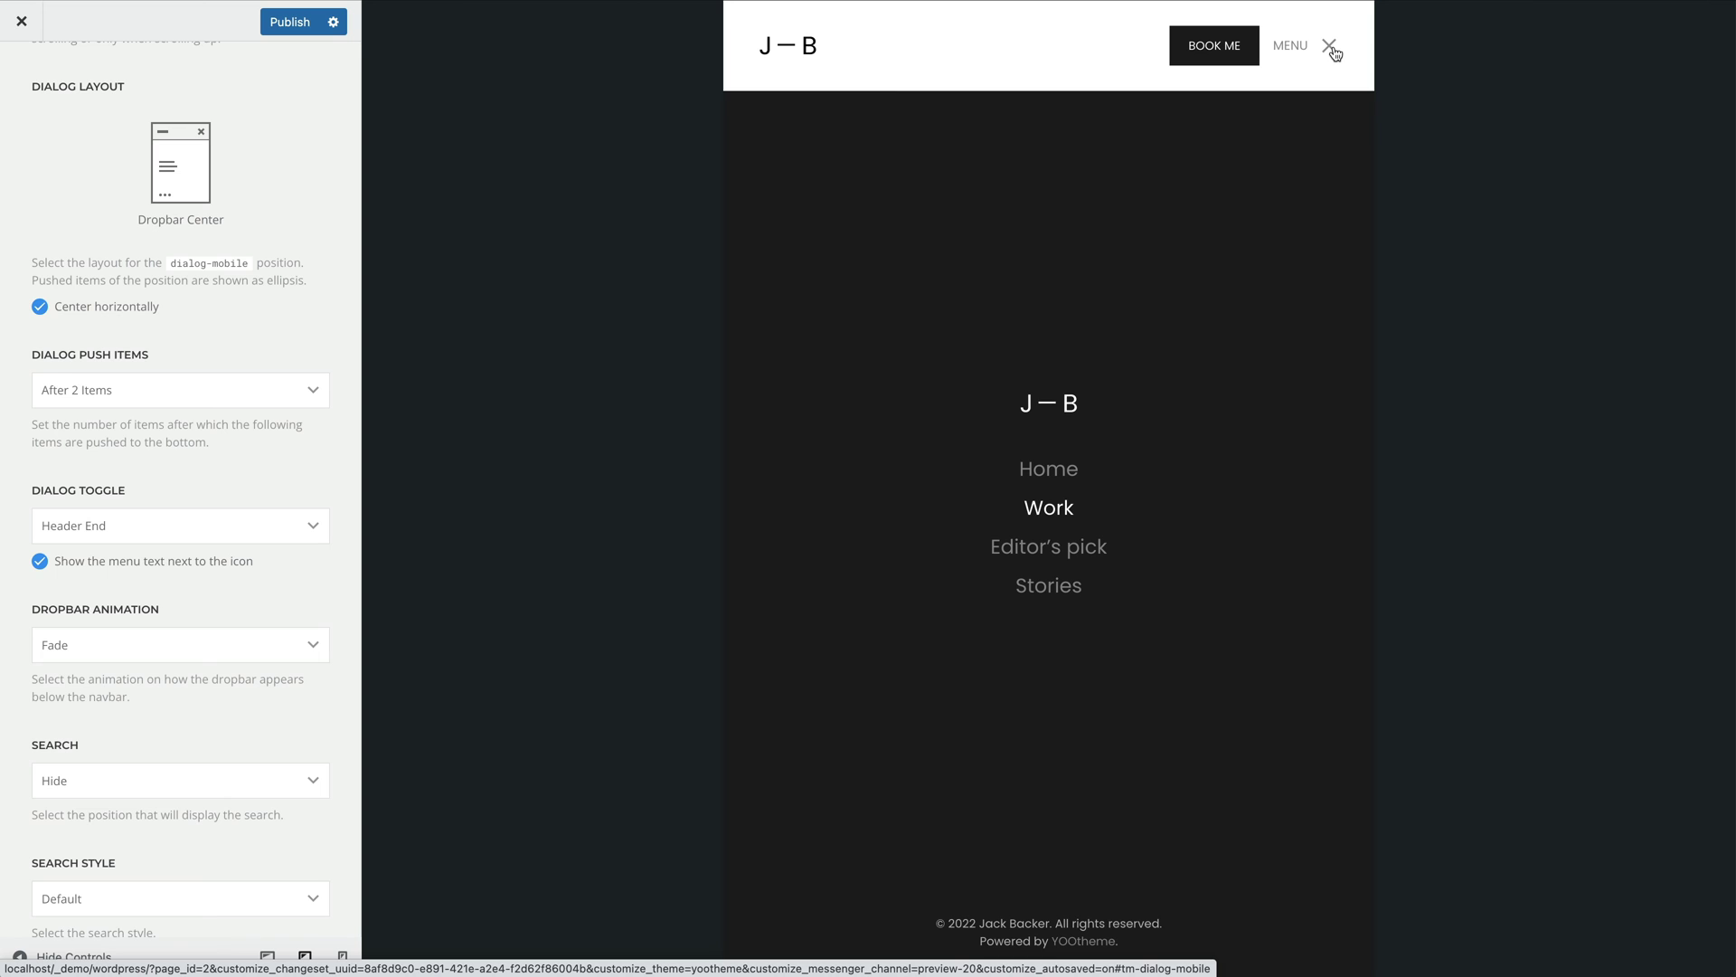
pyautogui.click(1333, 51)
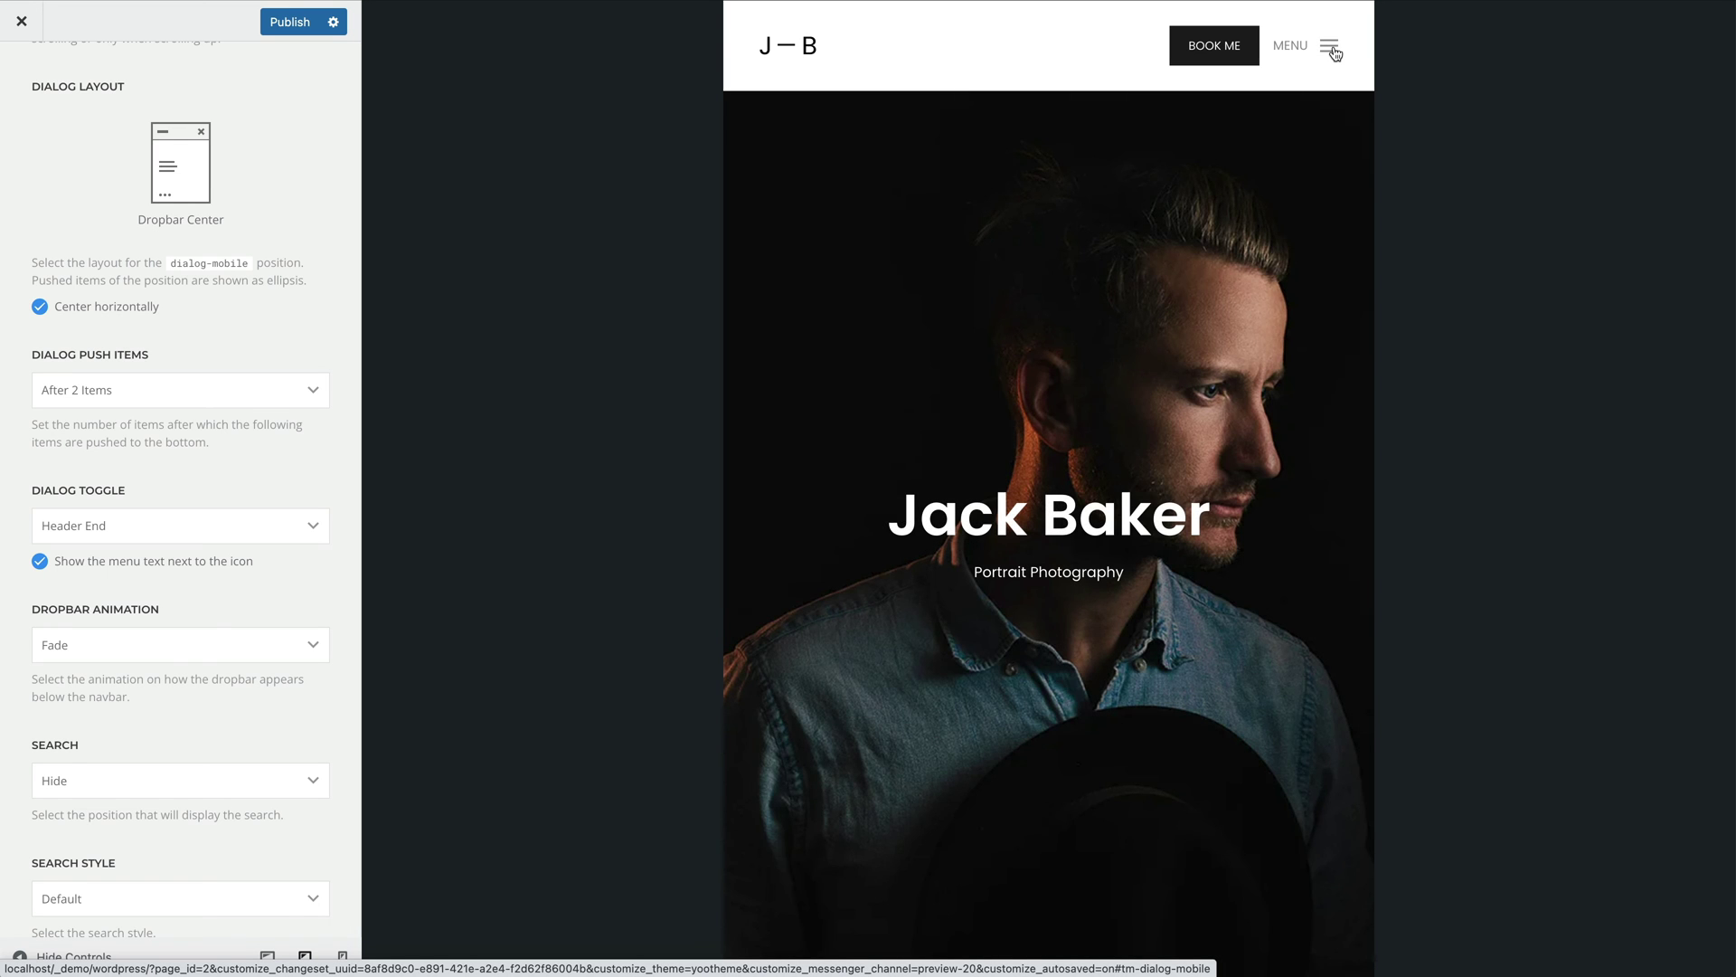
pyautogui.click(291, 645)
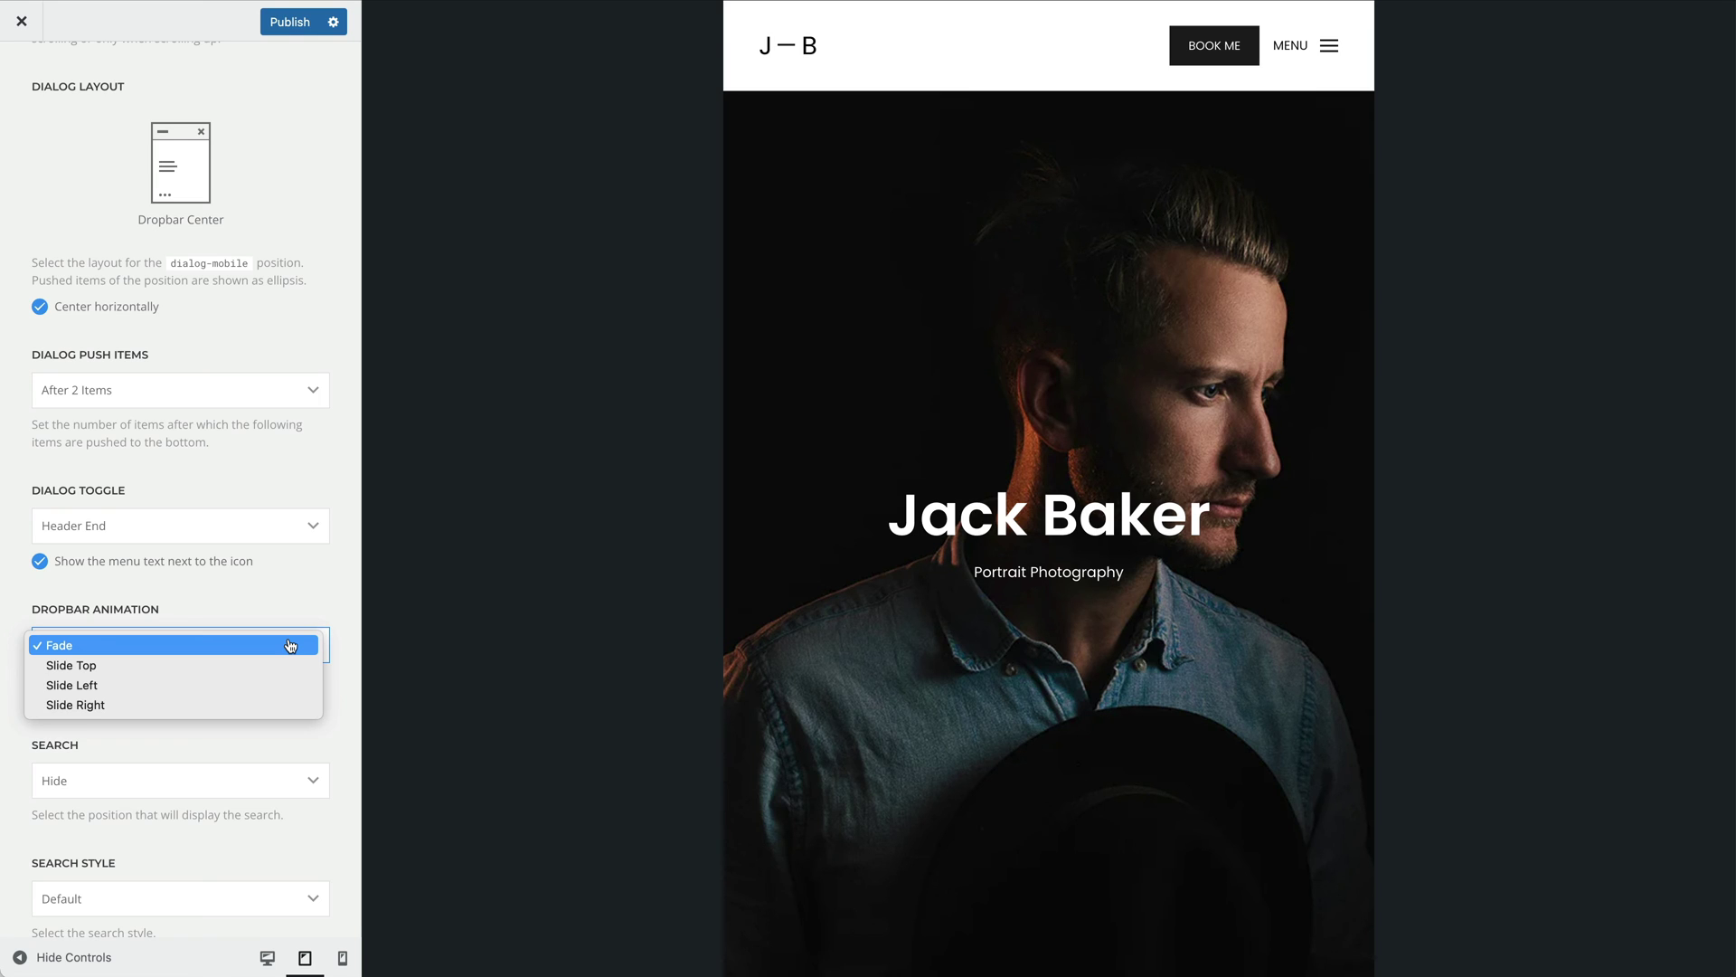
# - Preview the dropbar with Fade, then with Slide Top animation
pyautogui.click(292, 645)
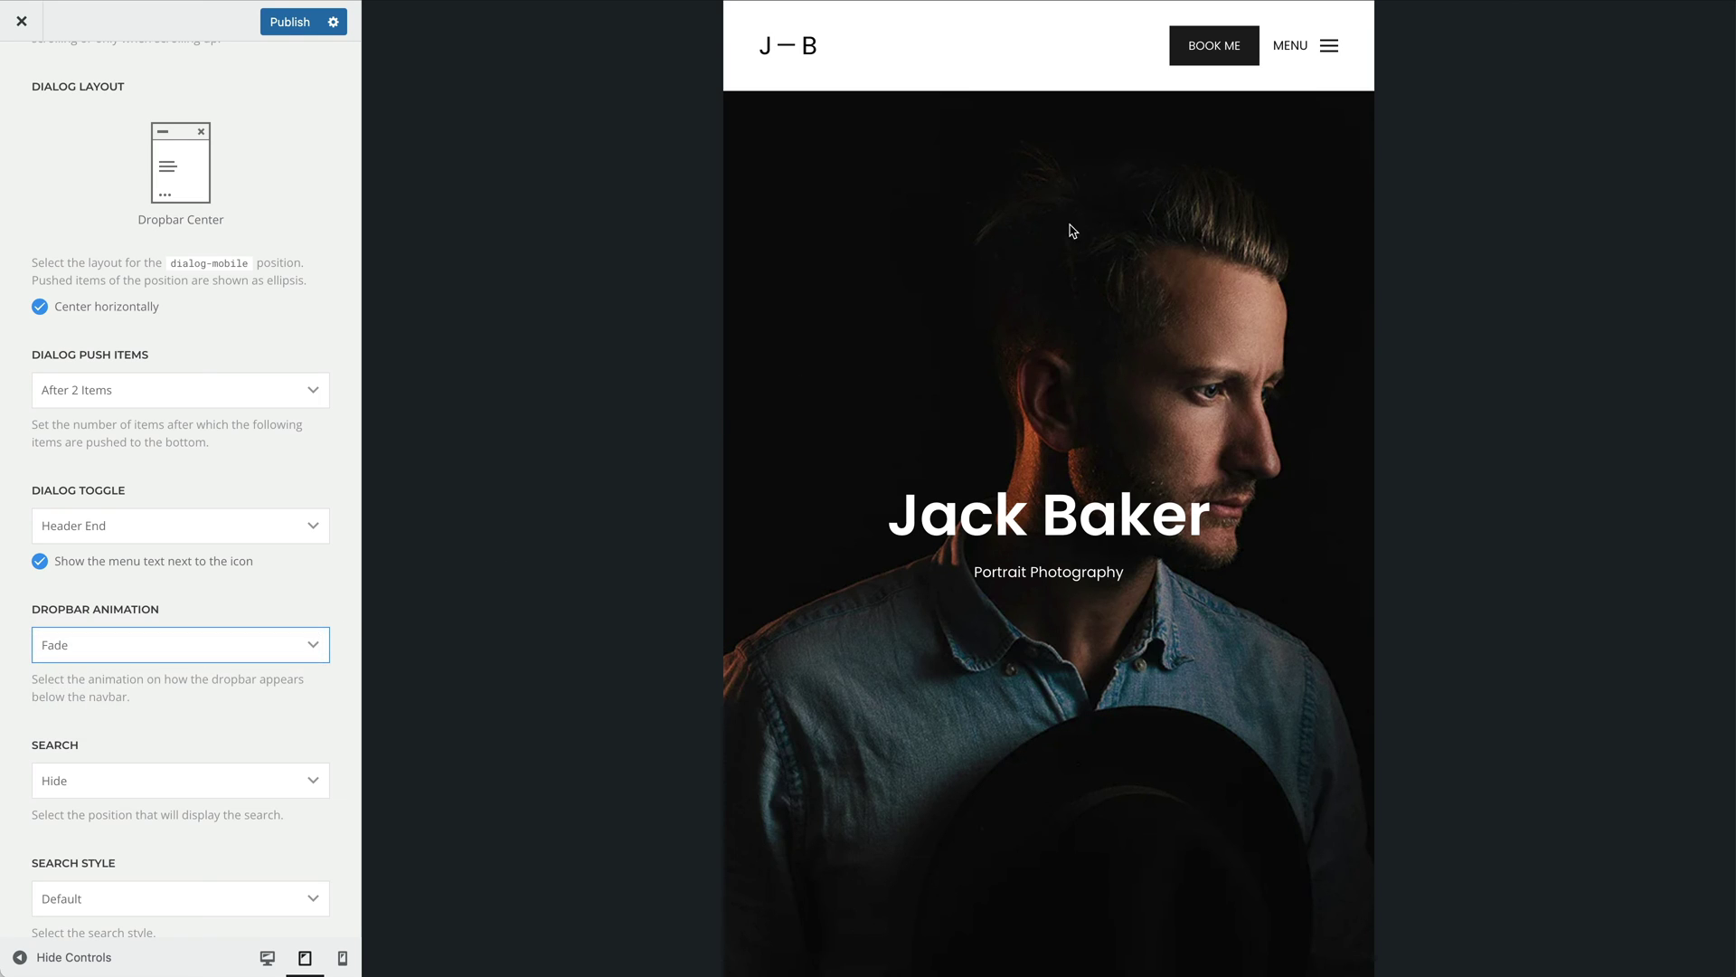
pyautogui.click(1330, 51)
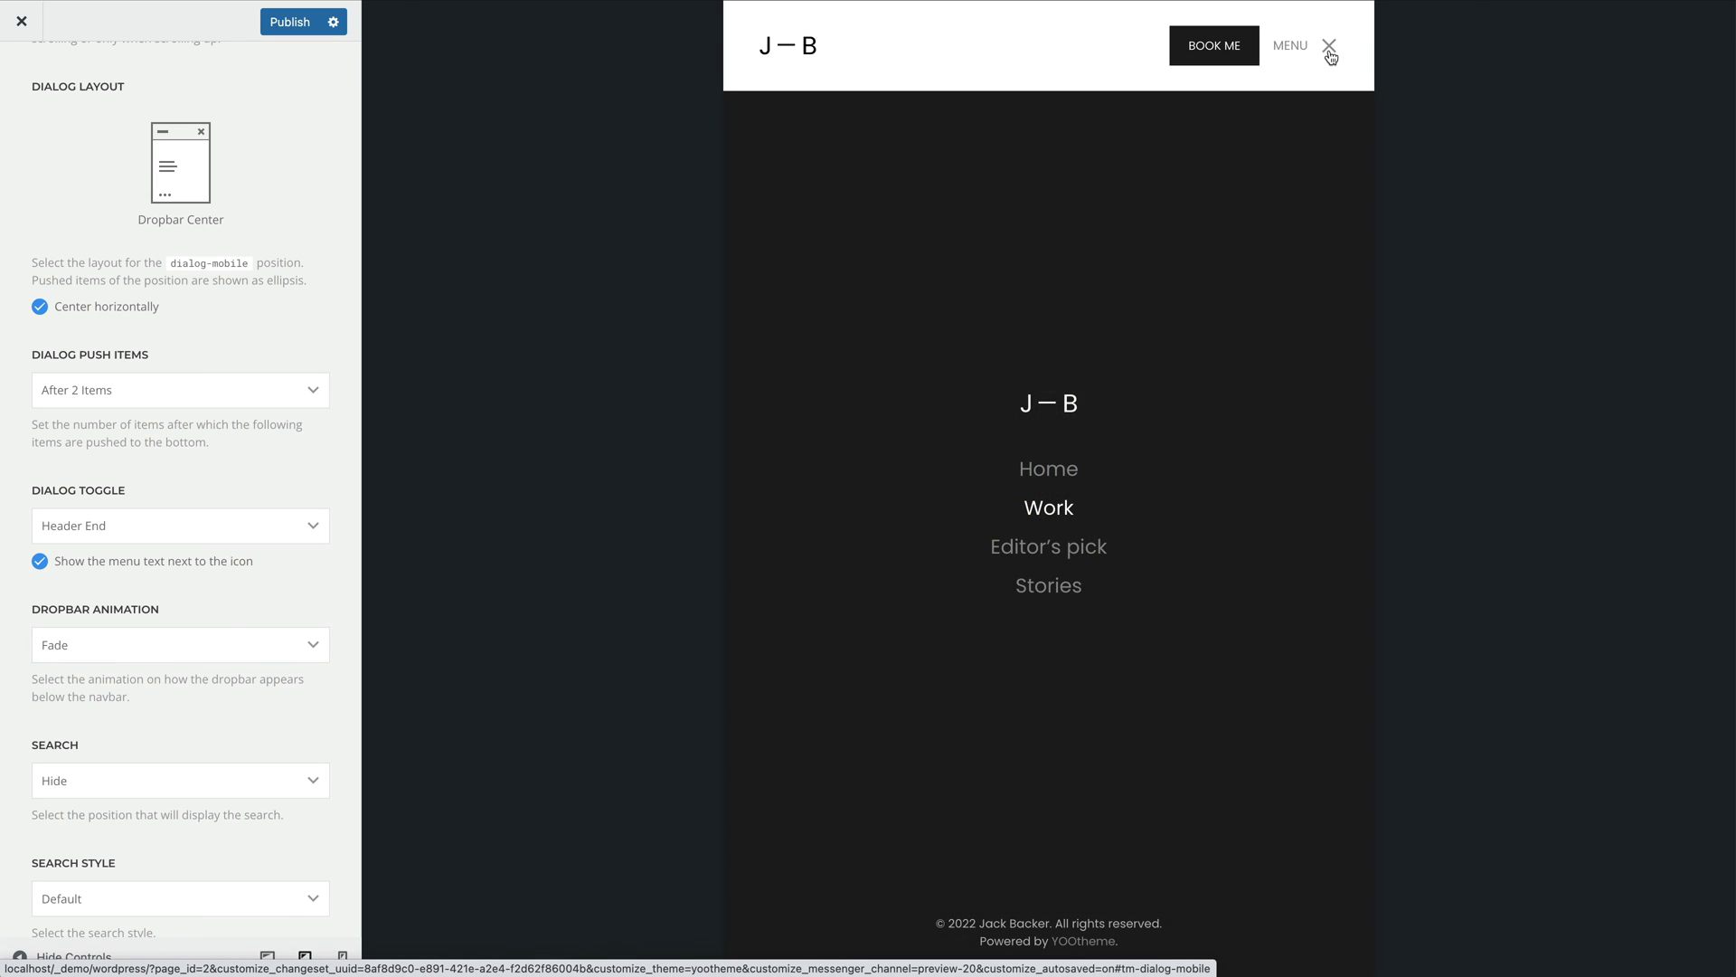
pyautogui.click(1330, 50)
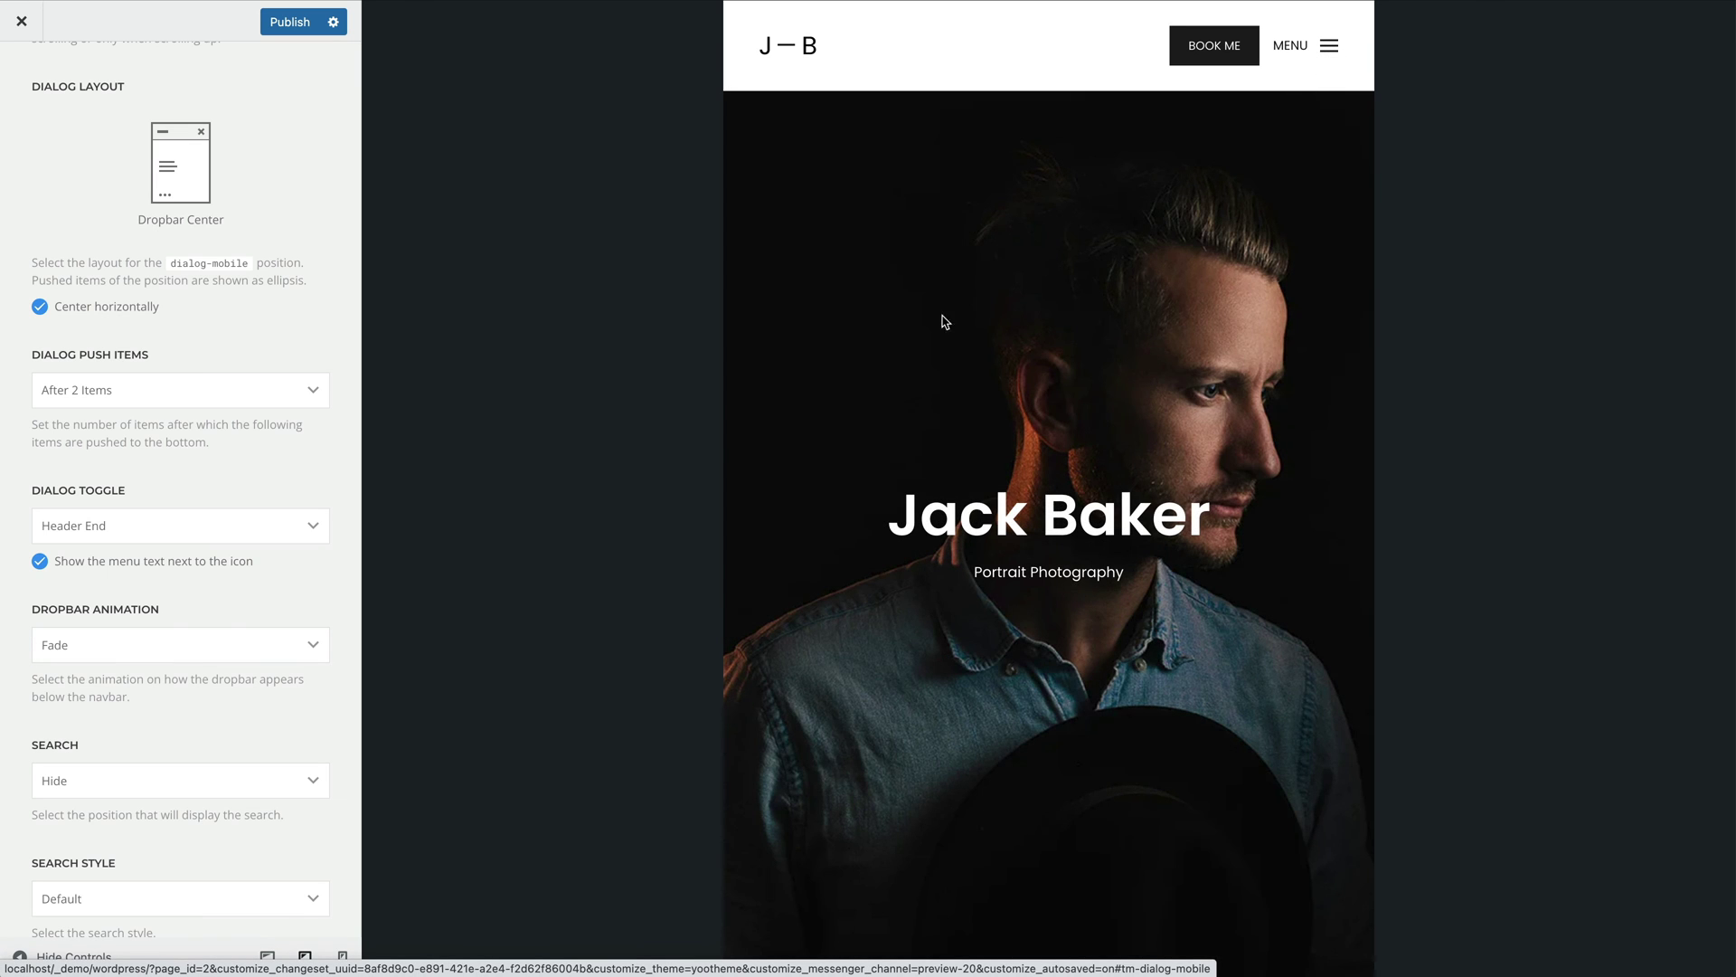
pyautogui.click(295, 644)
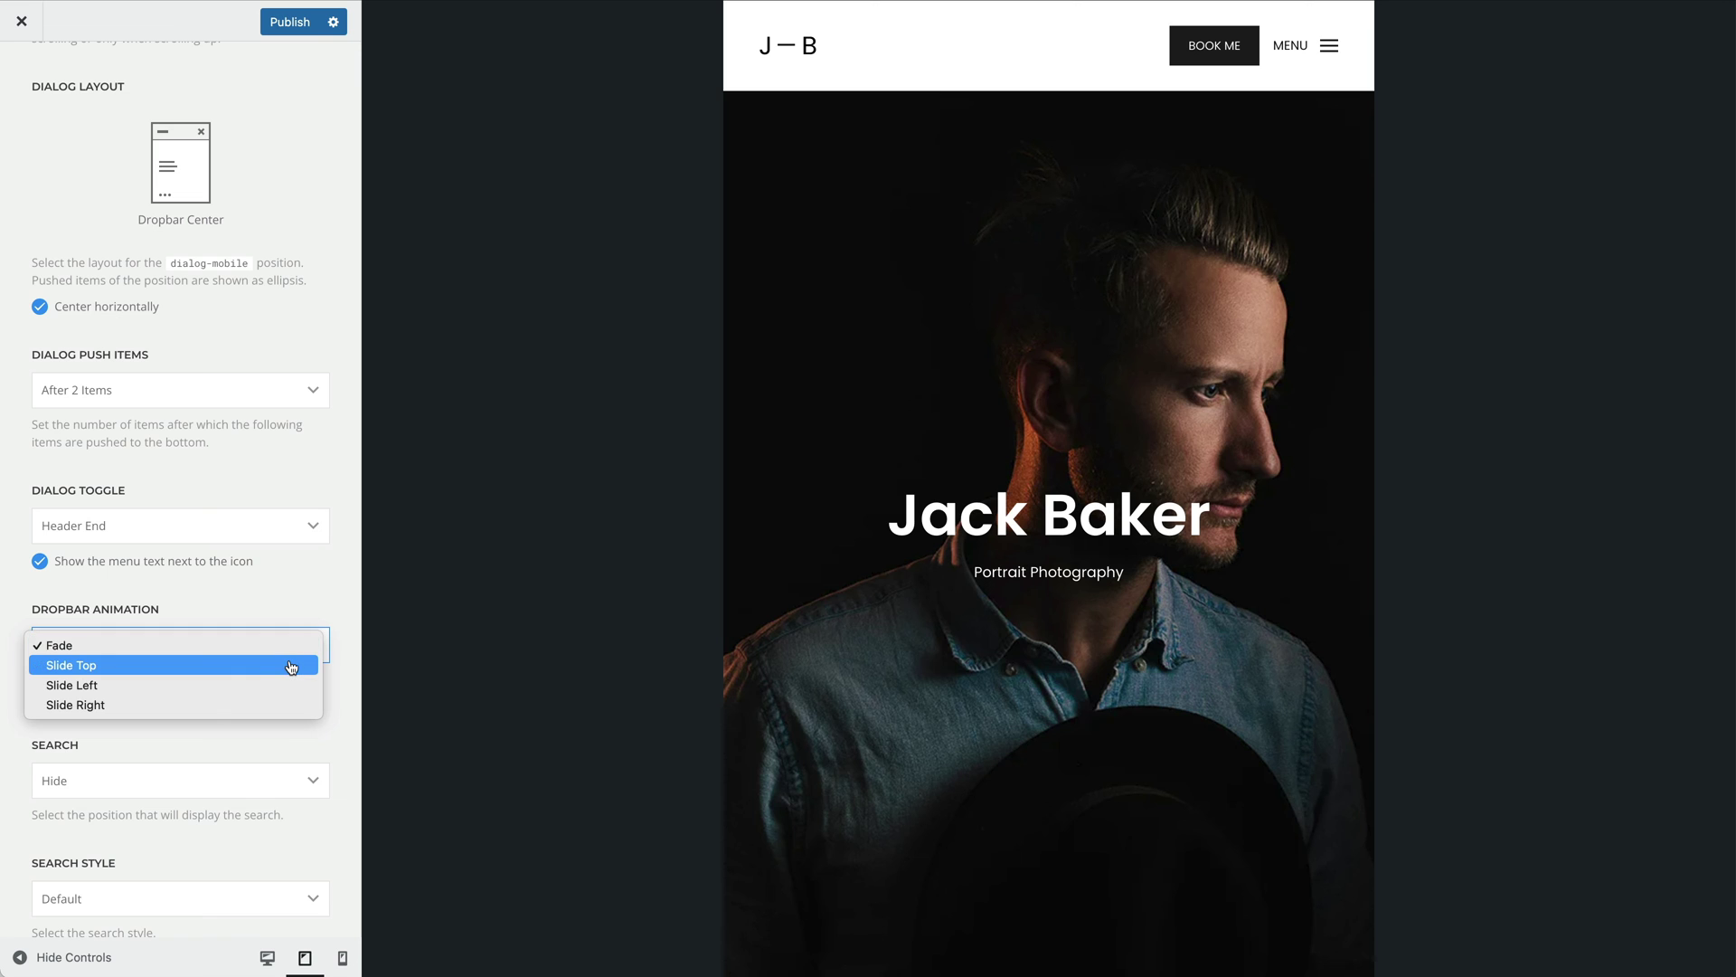
pyautogui.click(291, 667)
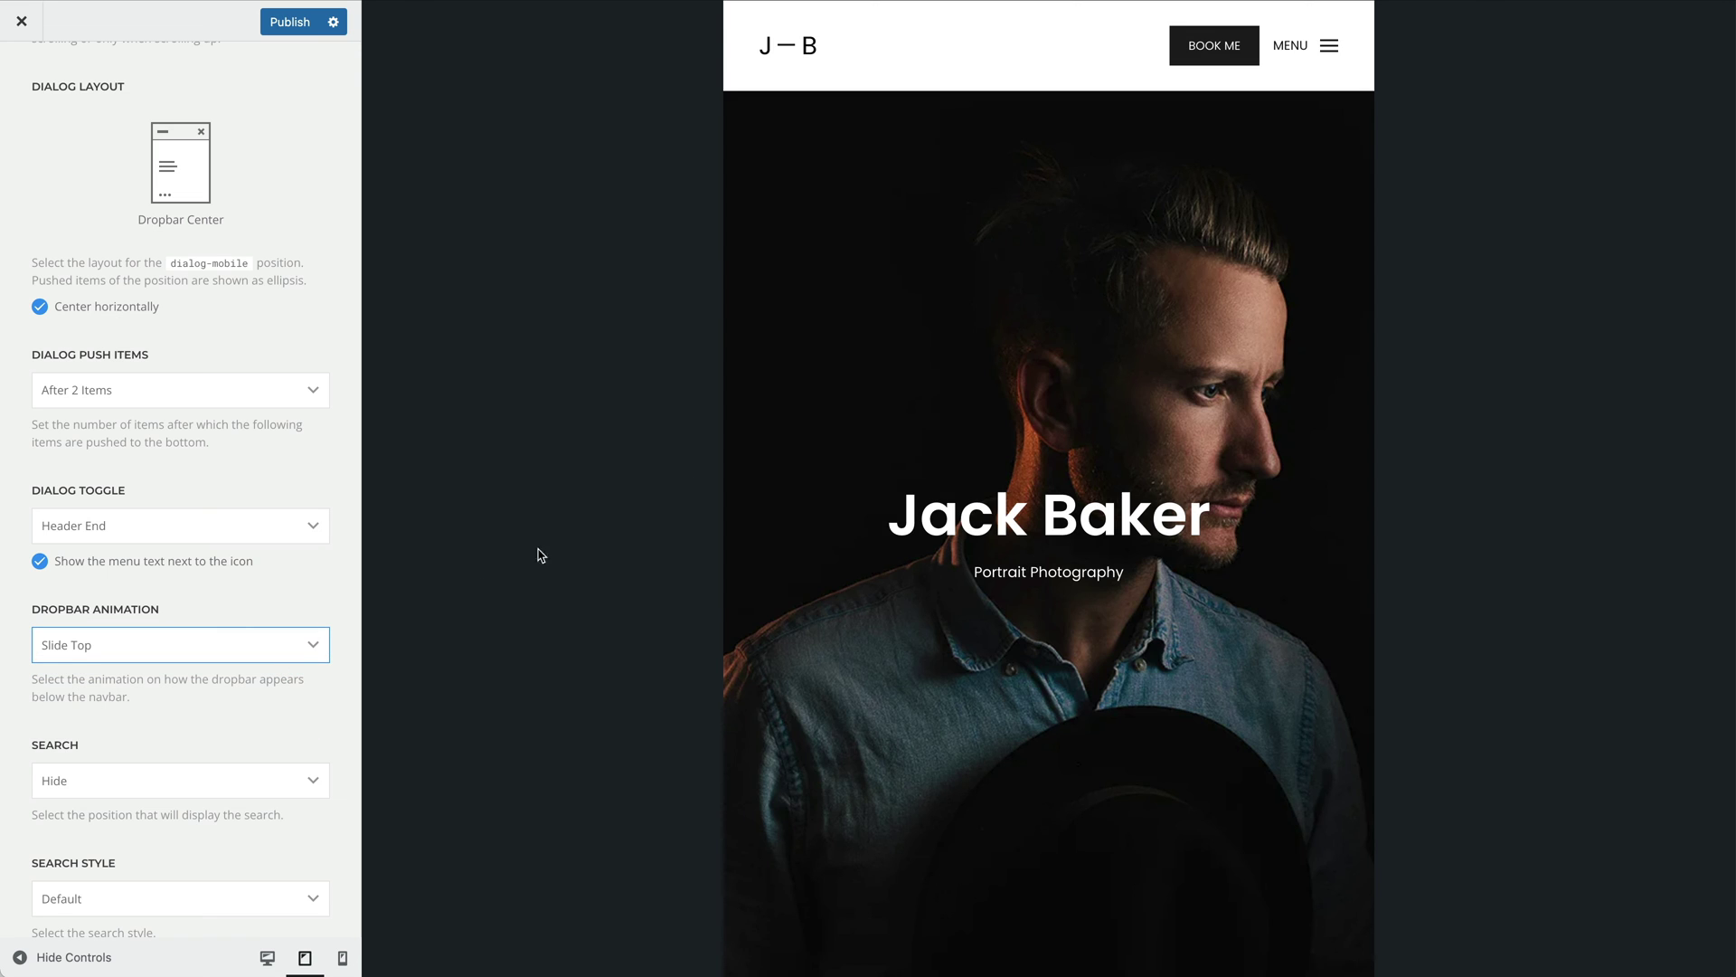
pyautogui.click(1316, 49)
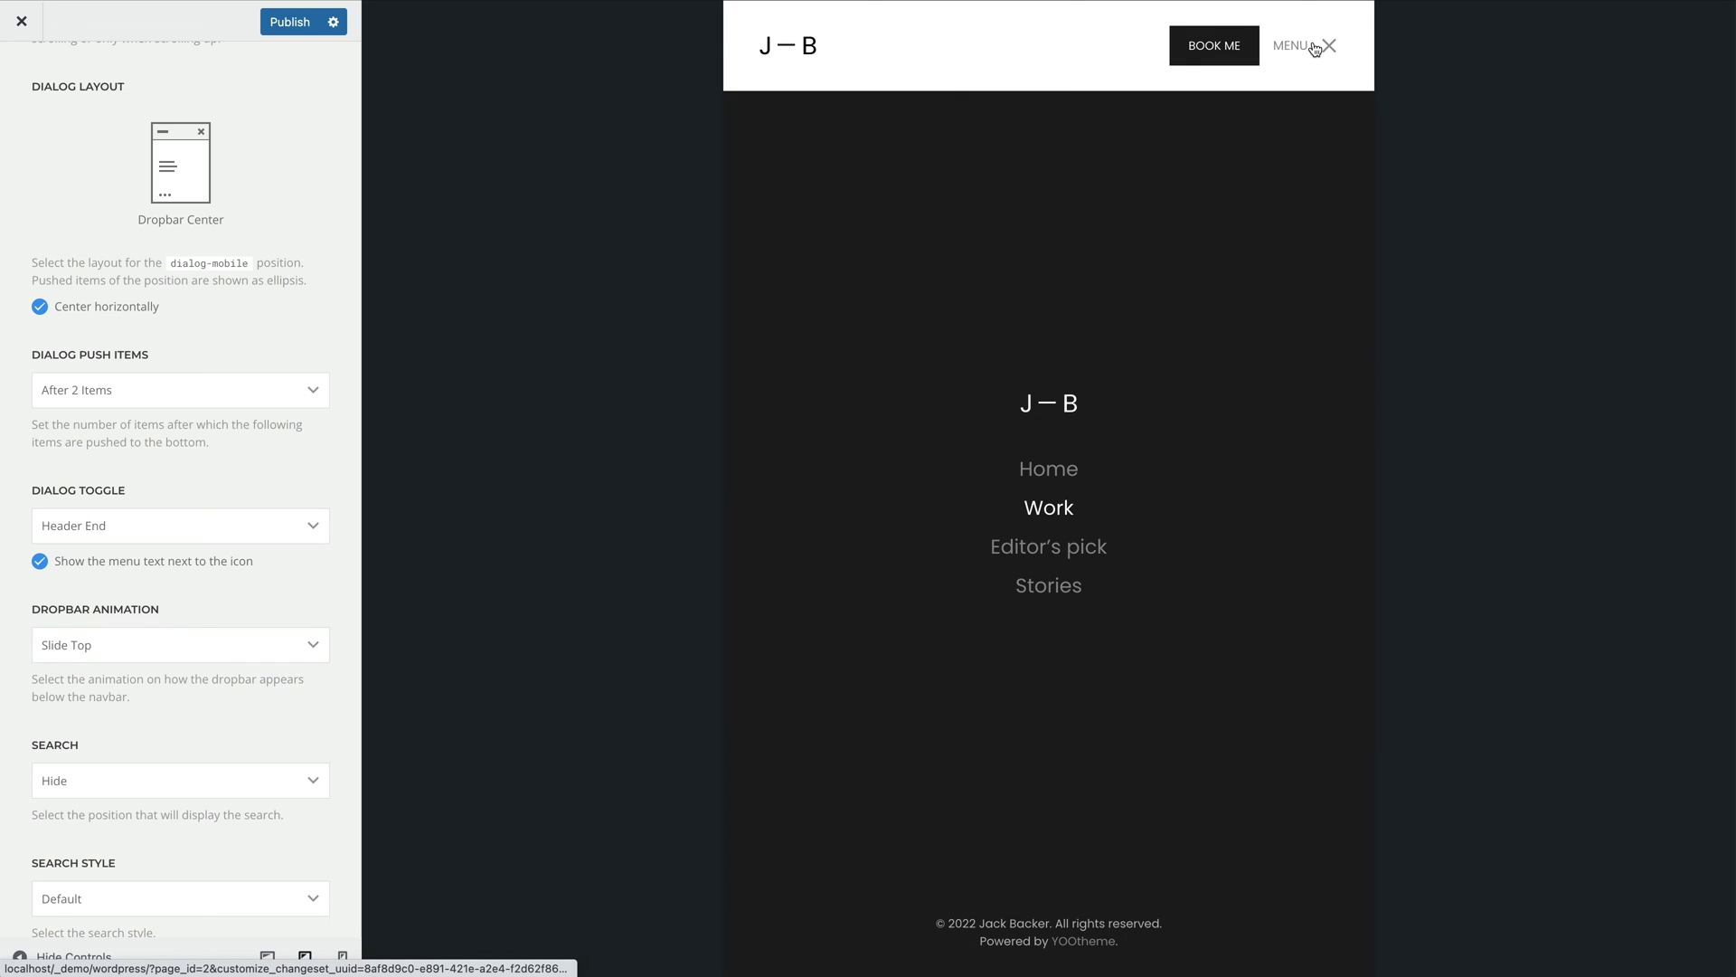
pyautogui.click(1316, 49)
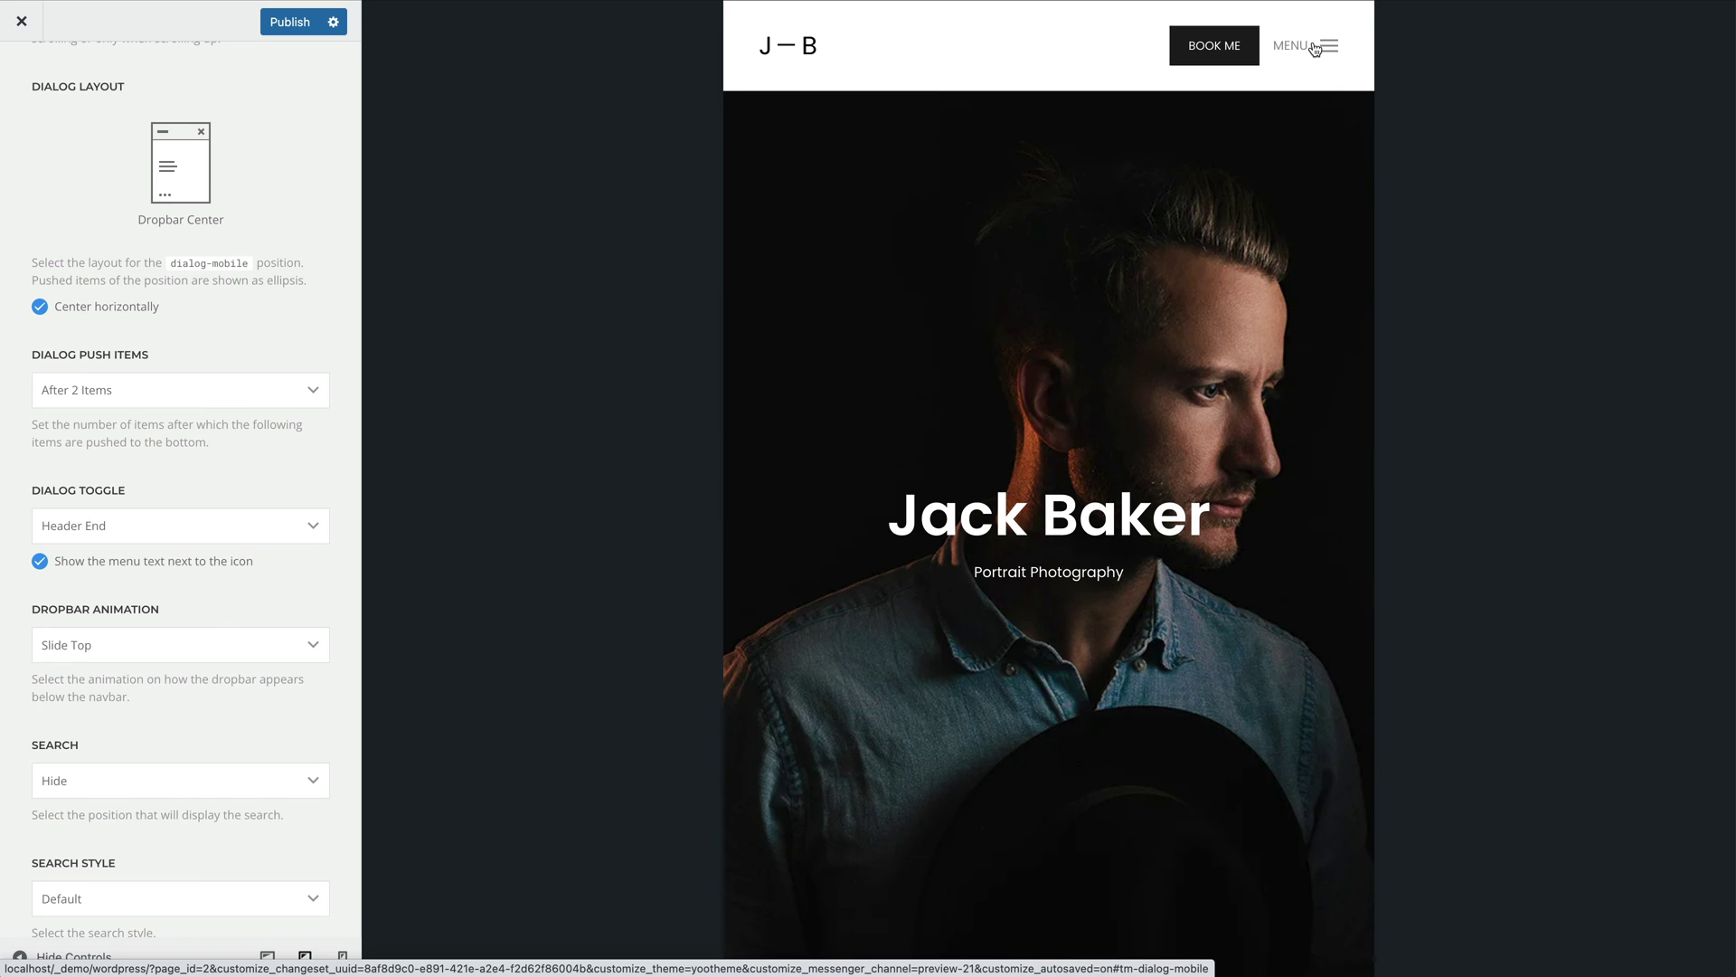
# - Try Slide Left, then settle on Slide Right dropbar animation, previewing each
pyautogui.click(311, 633)
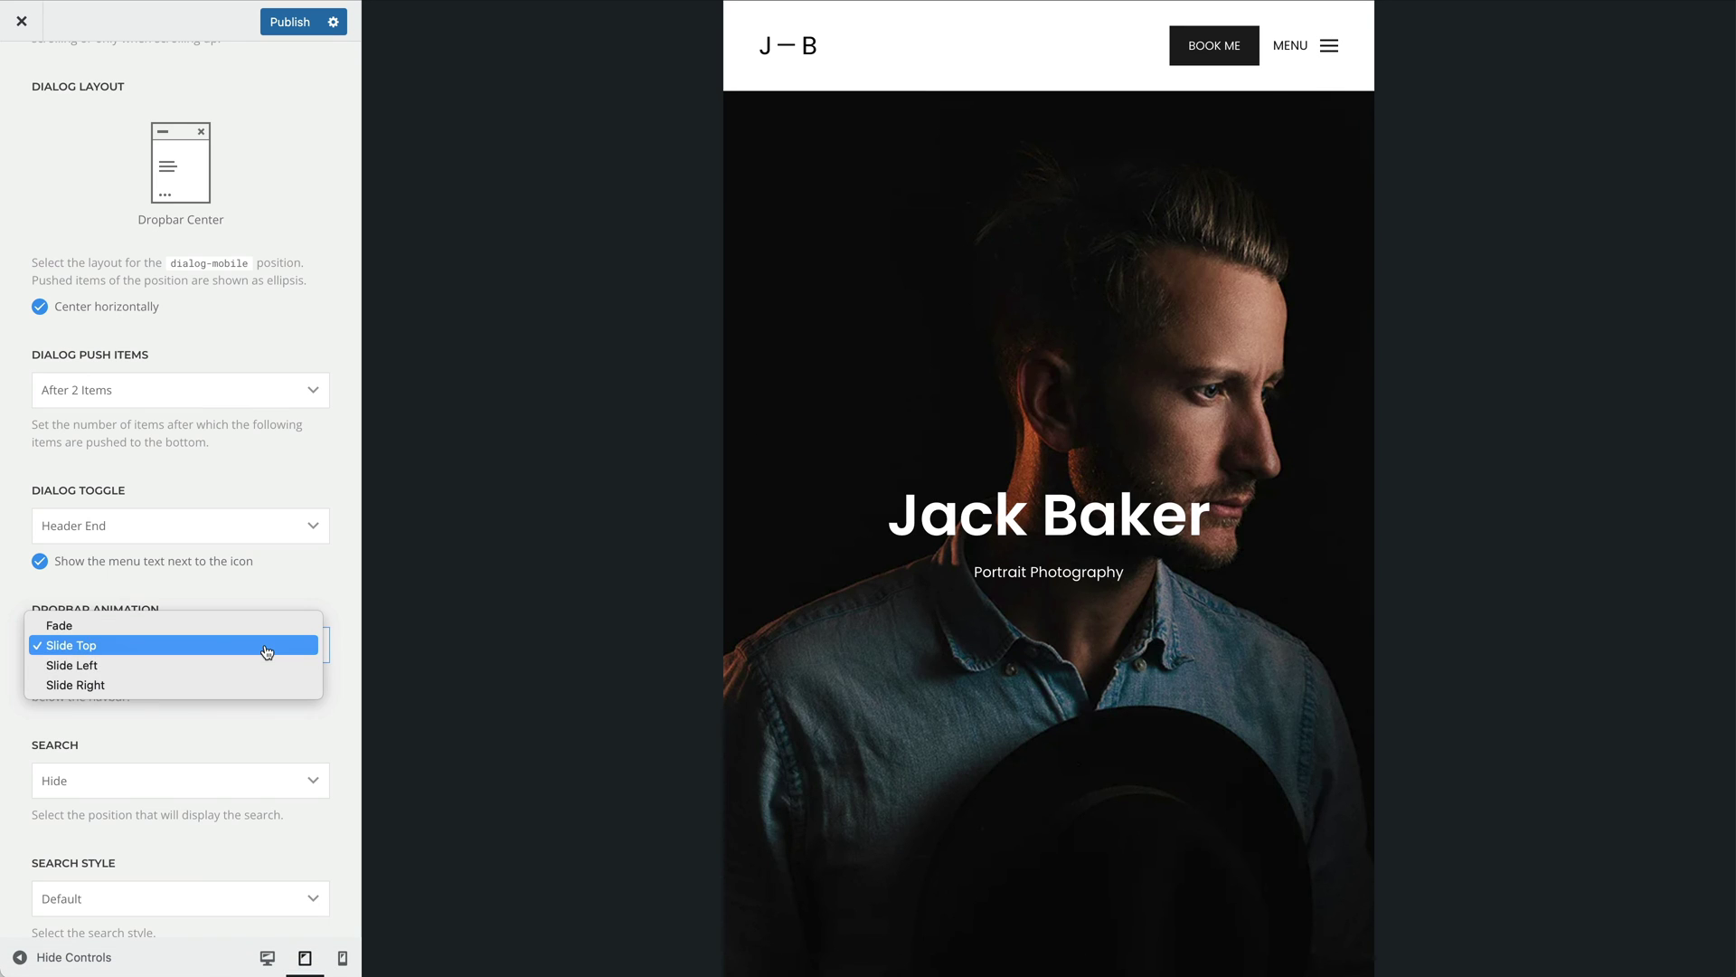
pyautogui.click(268, 664)
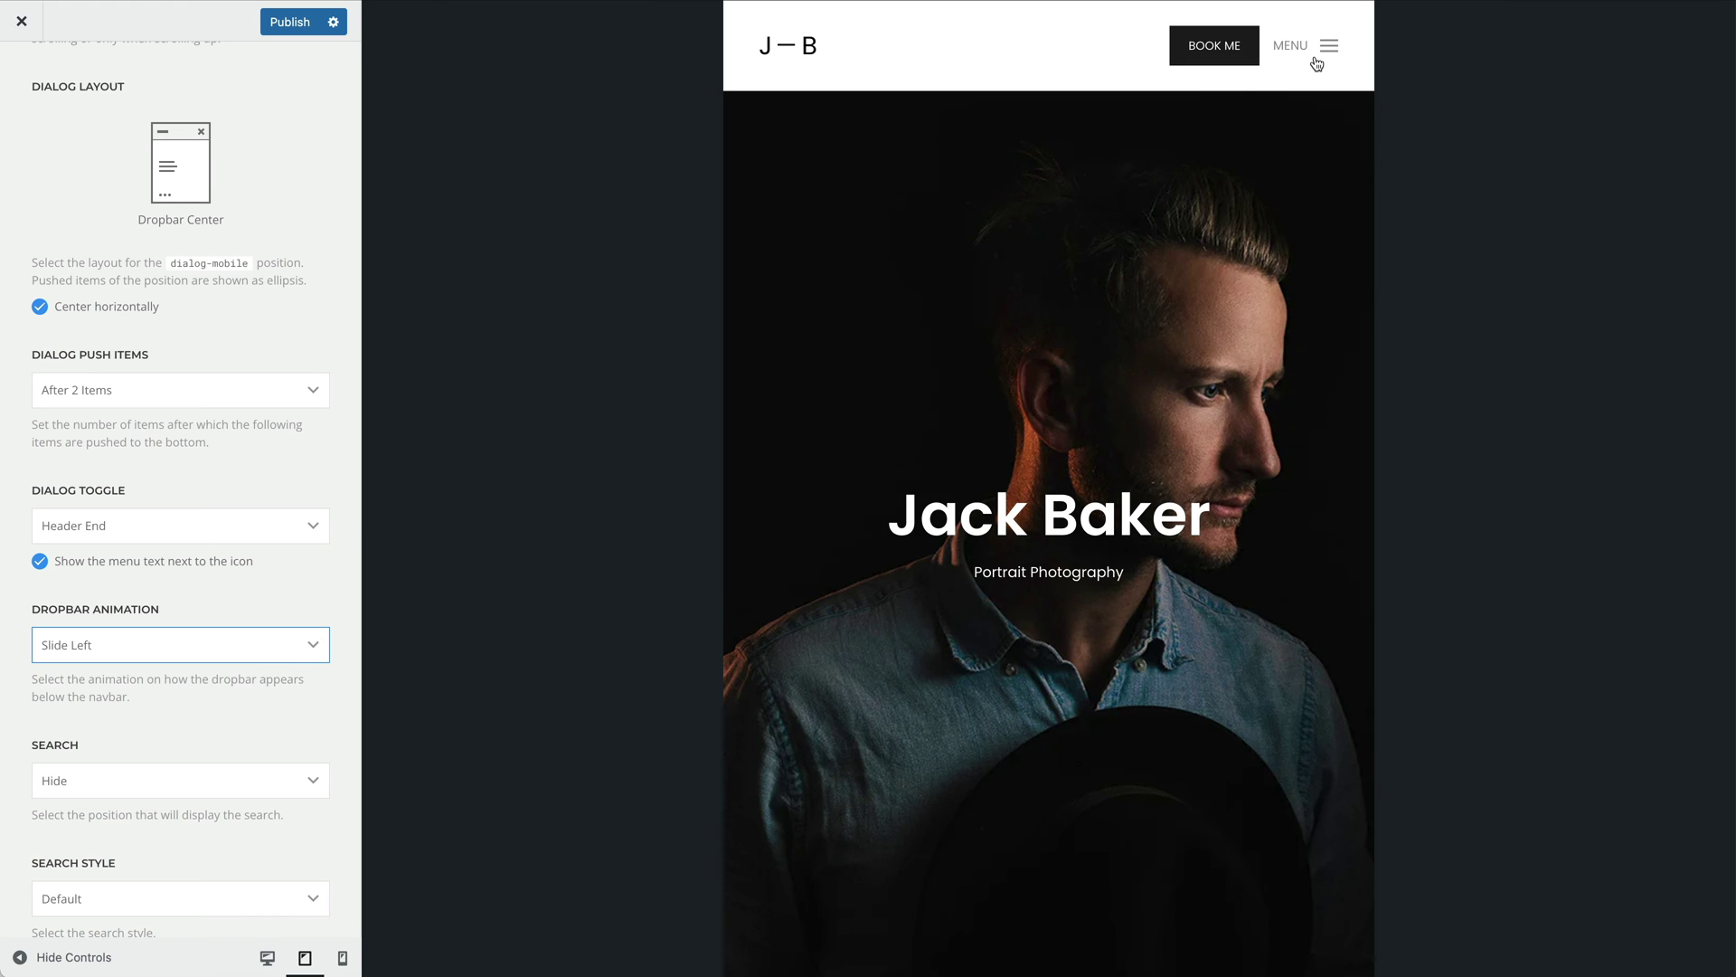
pyautogui.click(1316, 60)
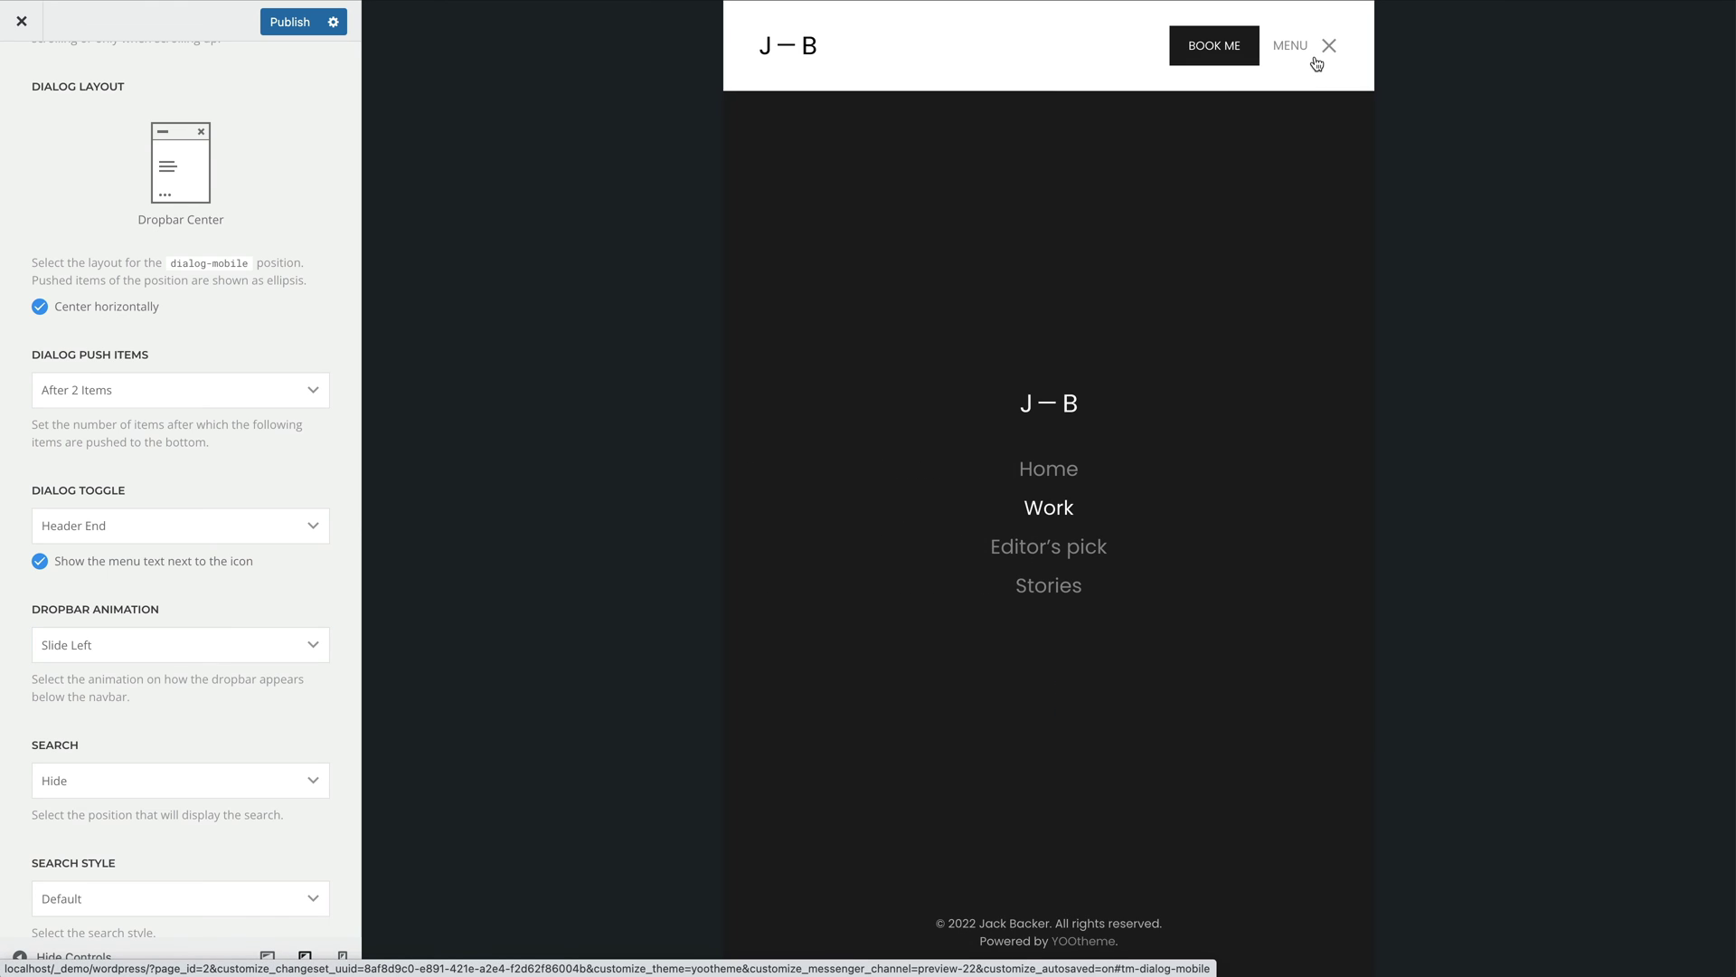
pyautogui.click(1317, 64)
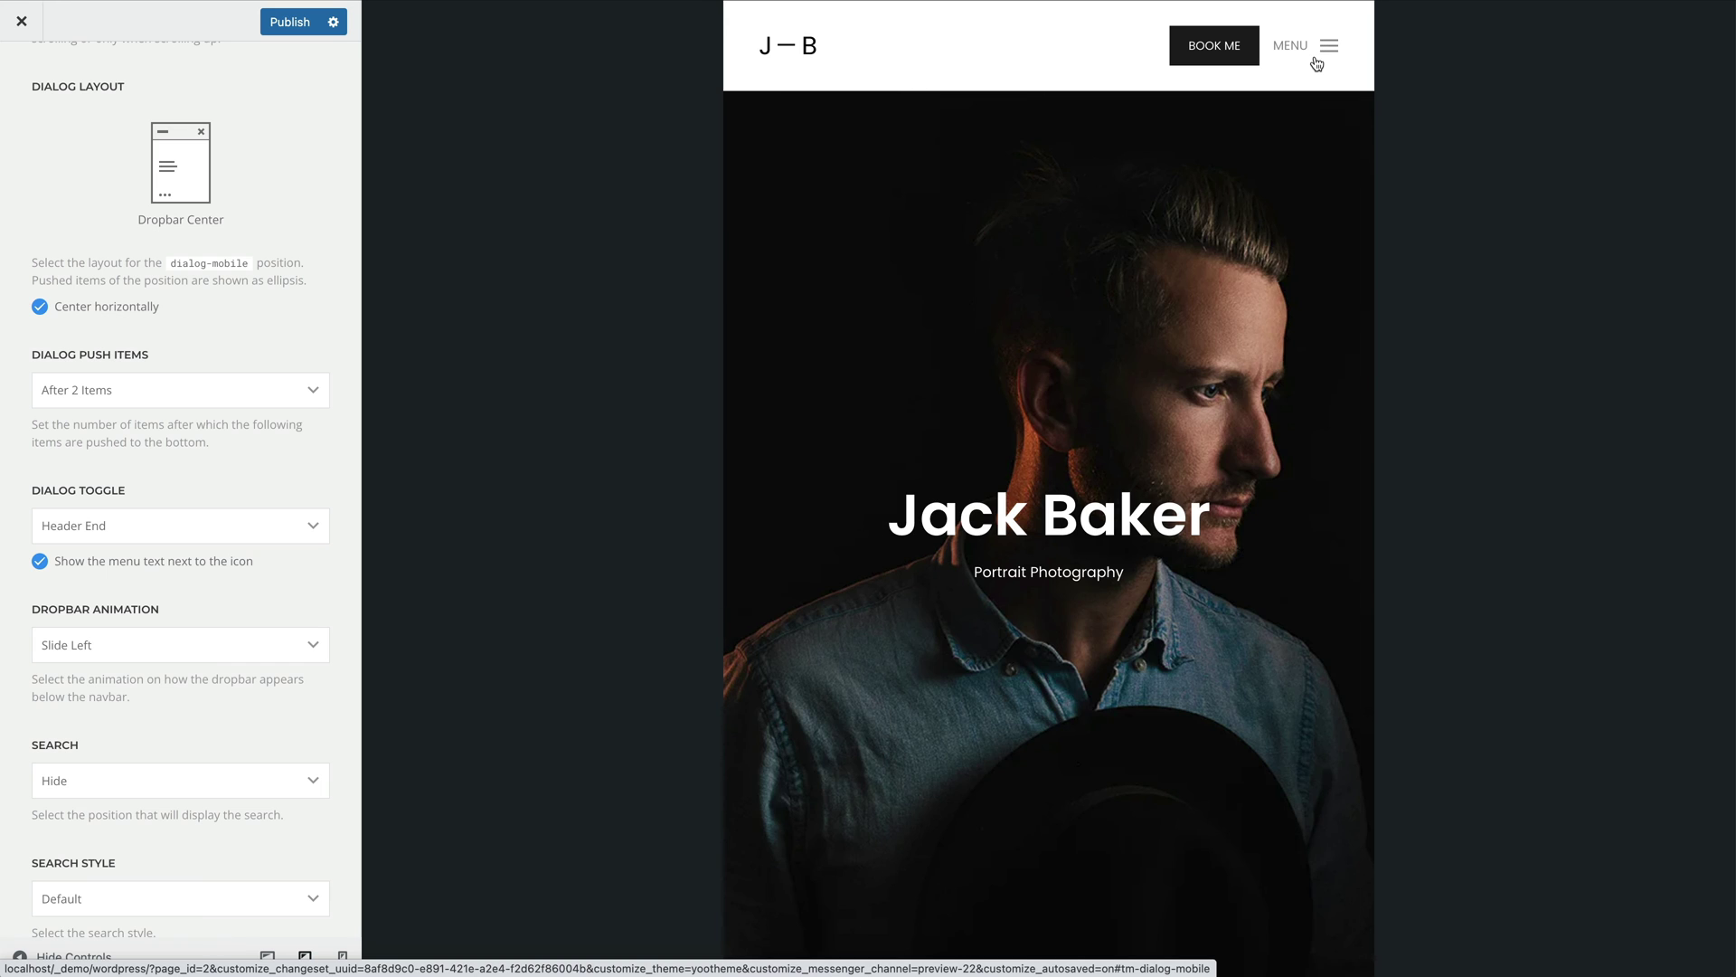
pyautogui.click(314, 642)
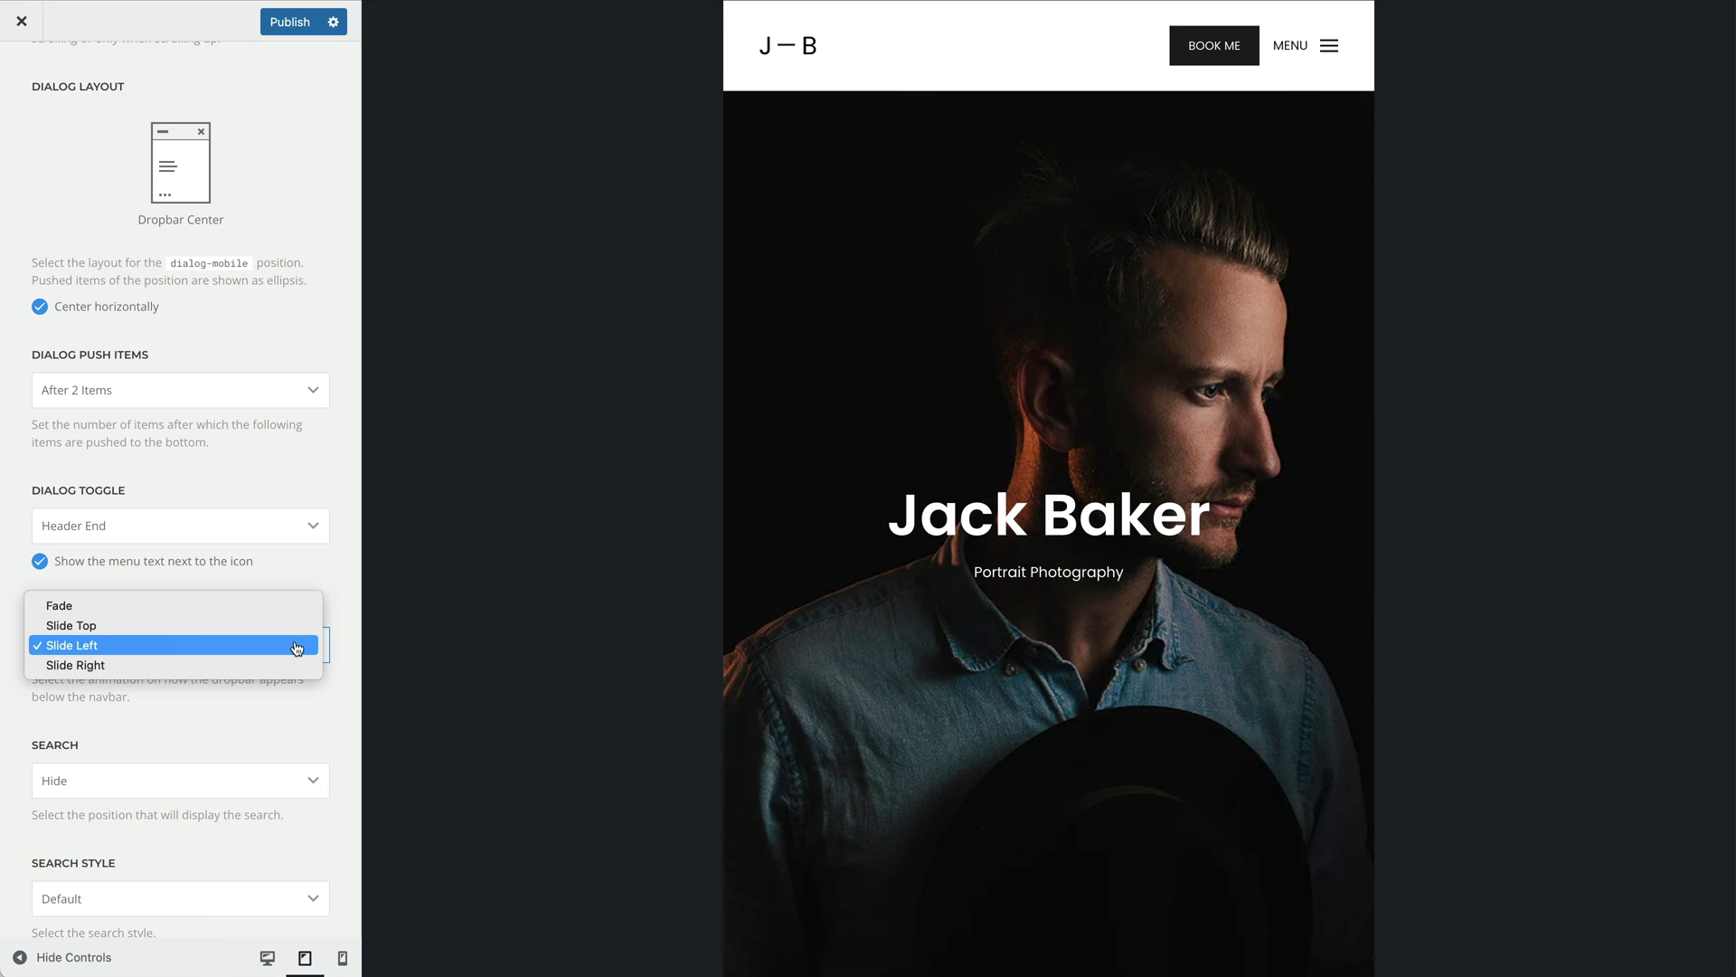
pyautogui.click(289, 664)
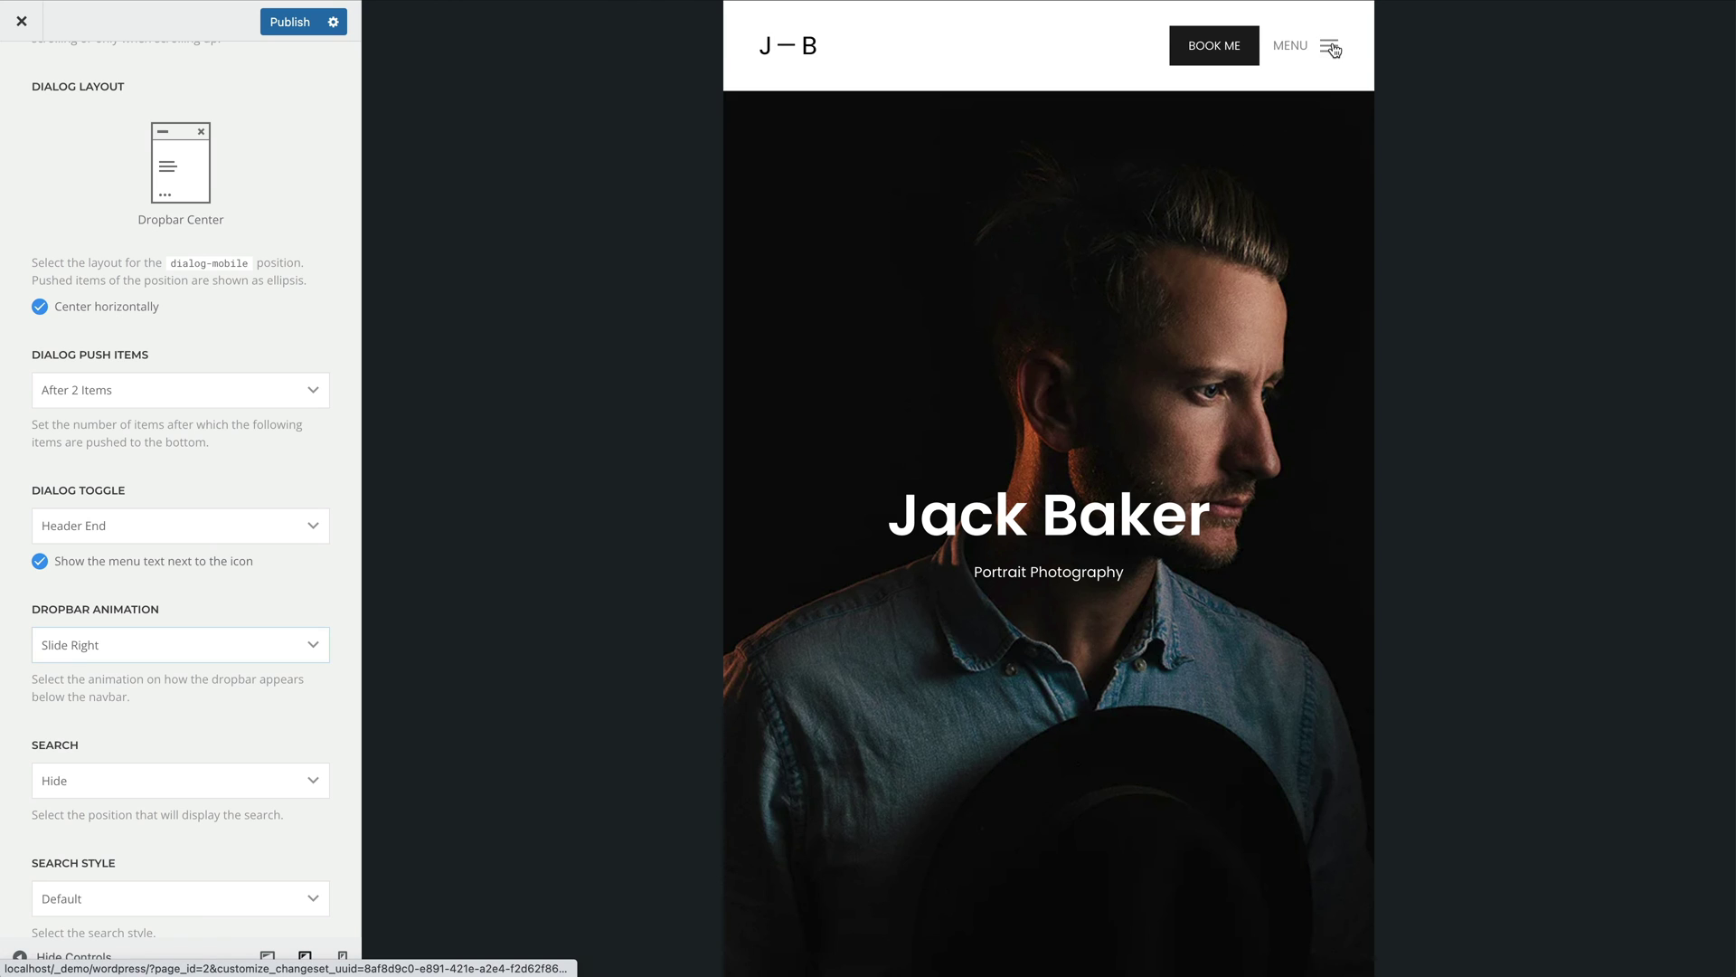
pyautogui.click(1331, 52)
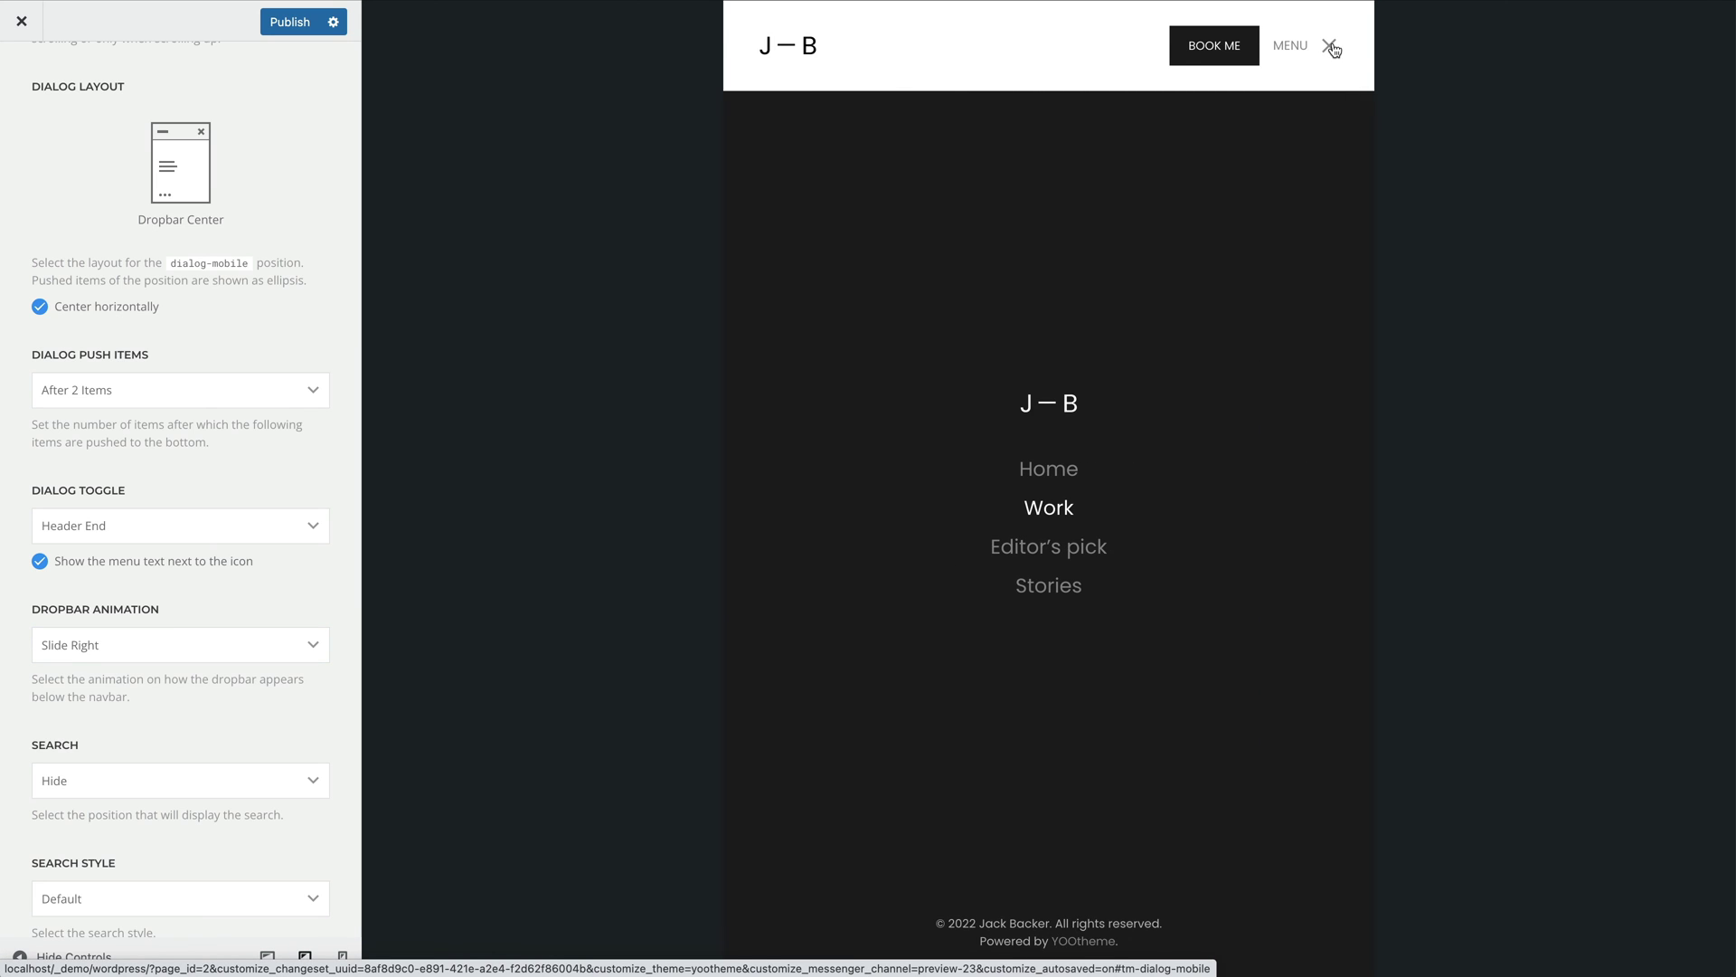
pyautogui.click(1331, 47)
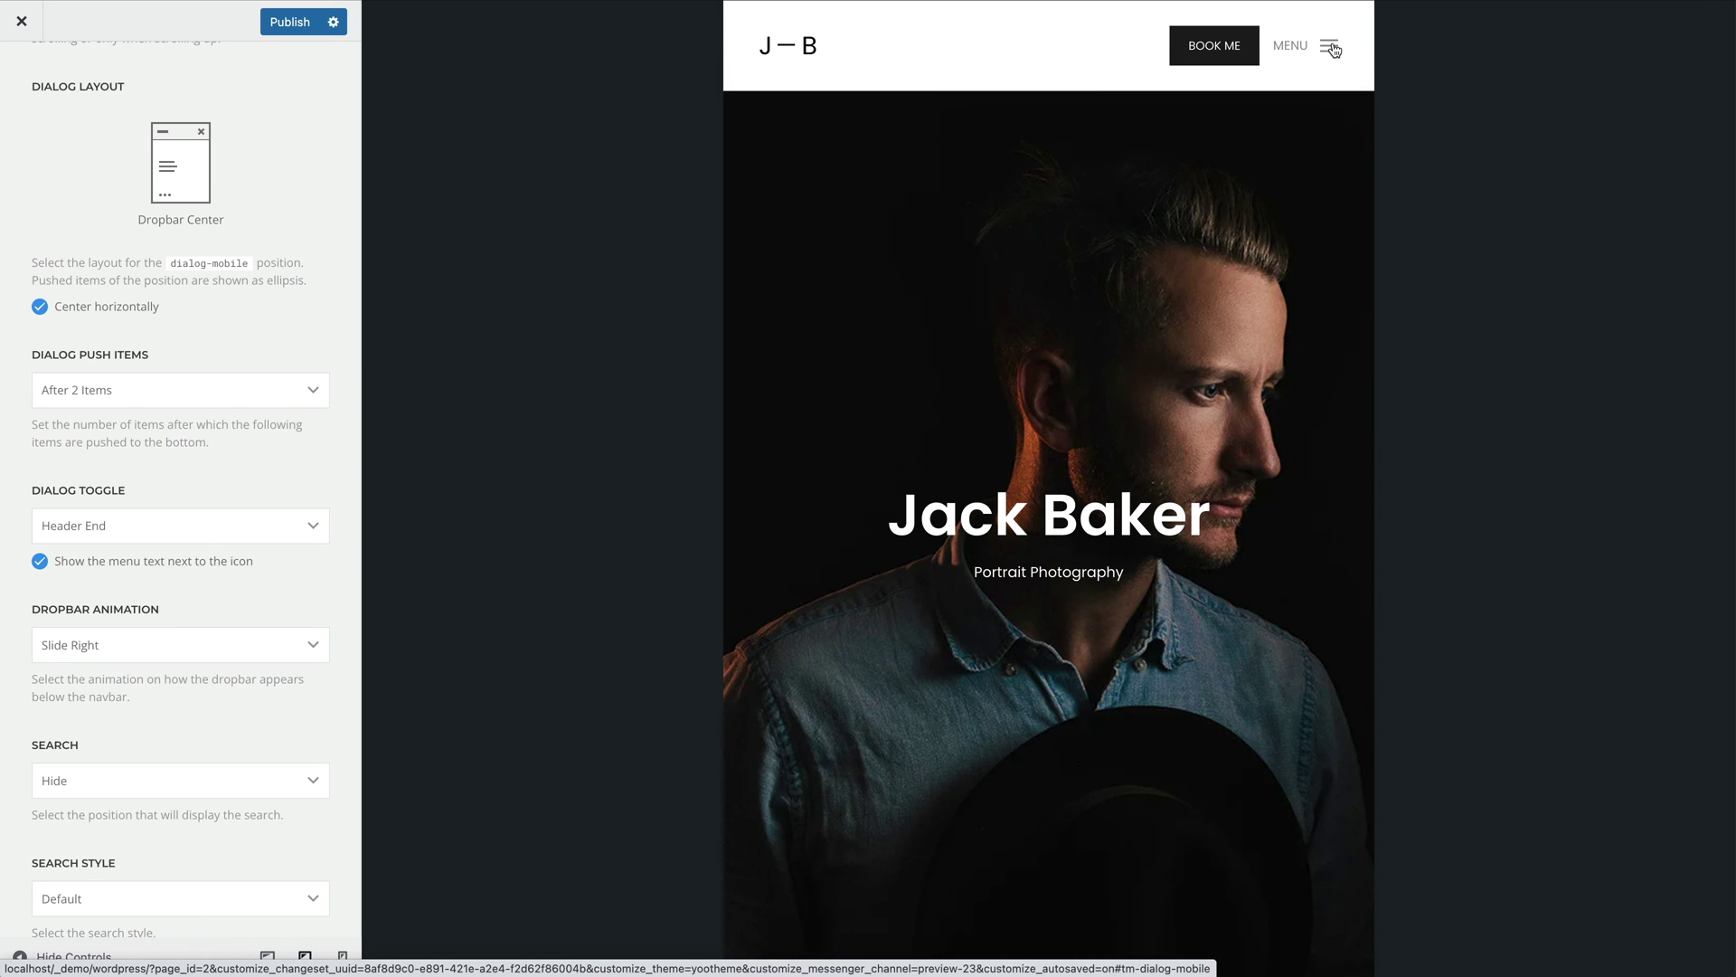
# - Pick the Modal Center dialog layout, preview it, and set Modal Width to Medium
pyautogui.click(246, 154)
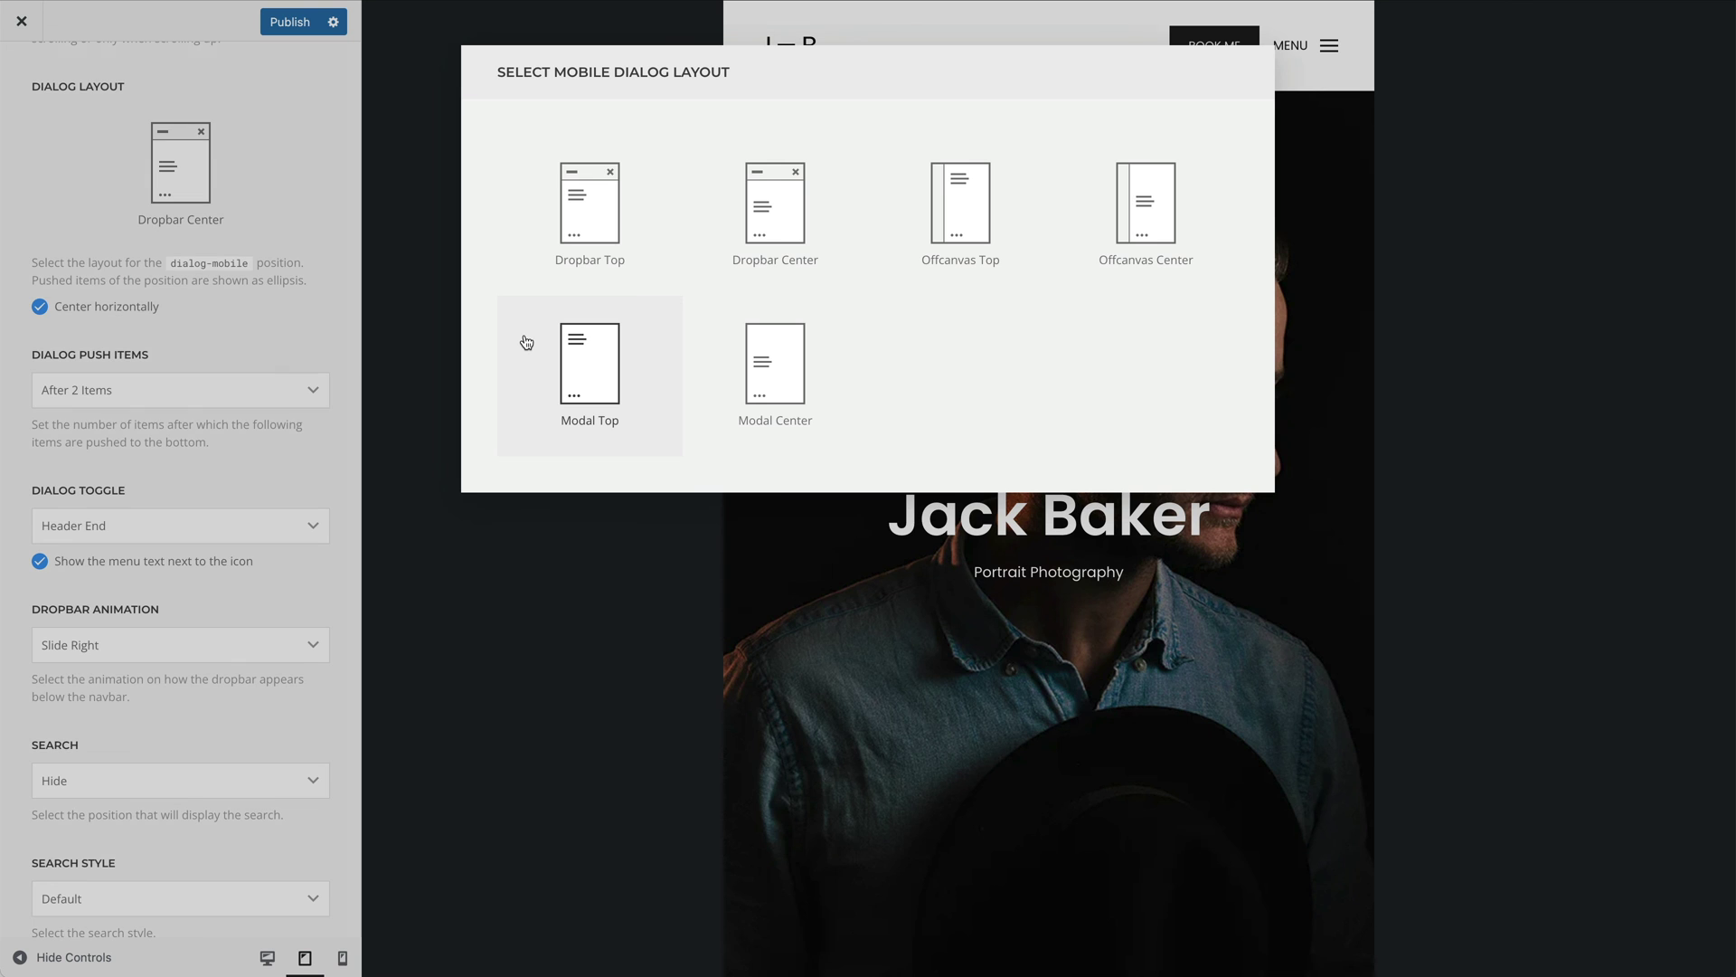
pyautogui.click(706, 335)
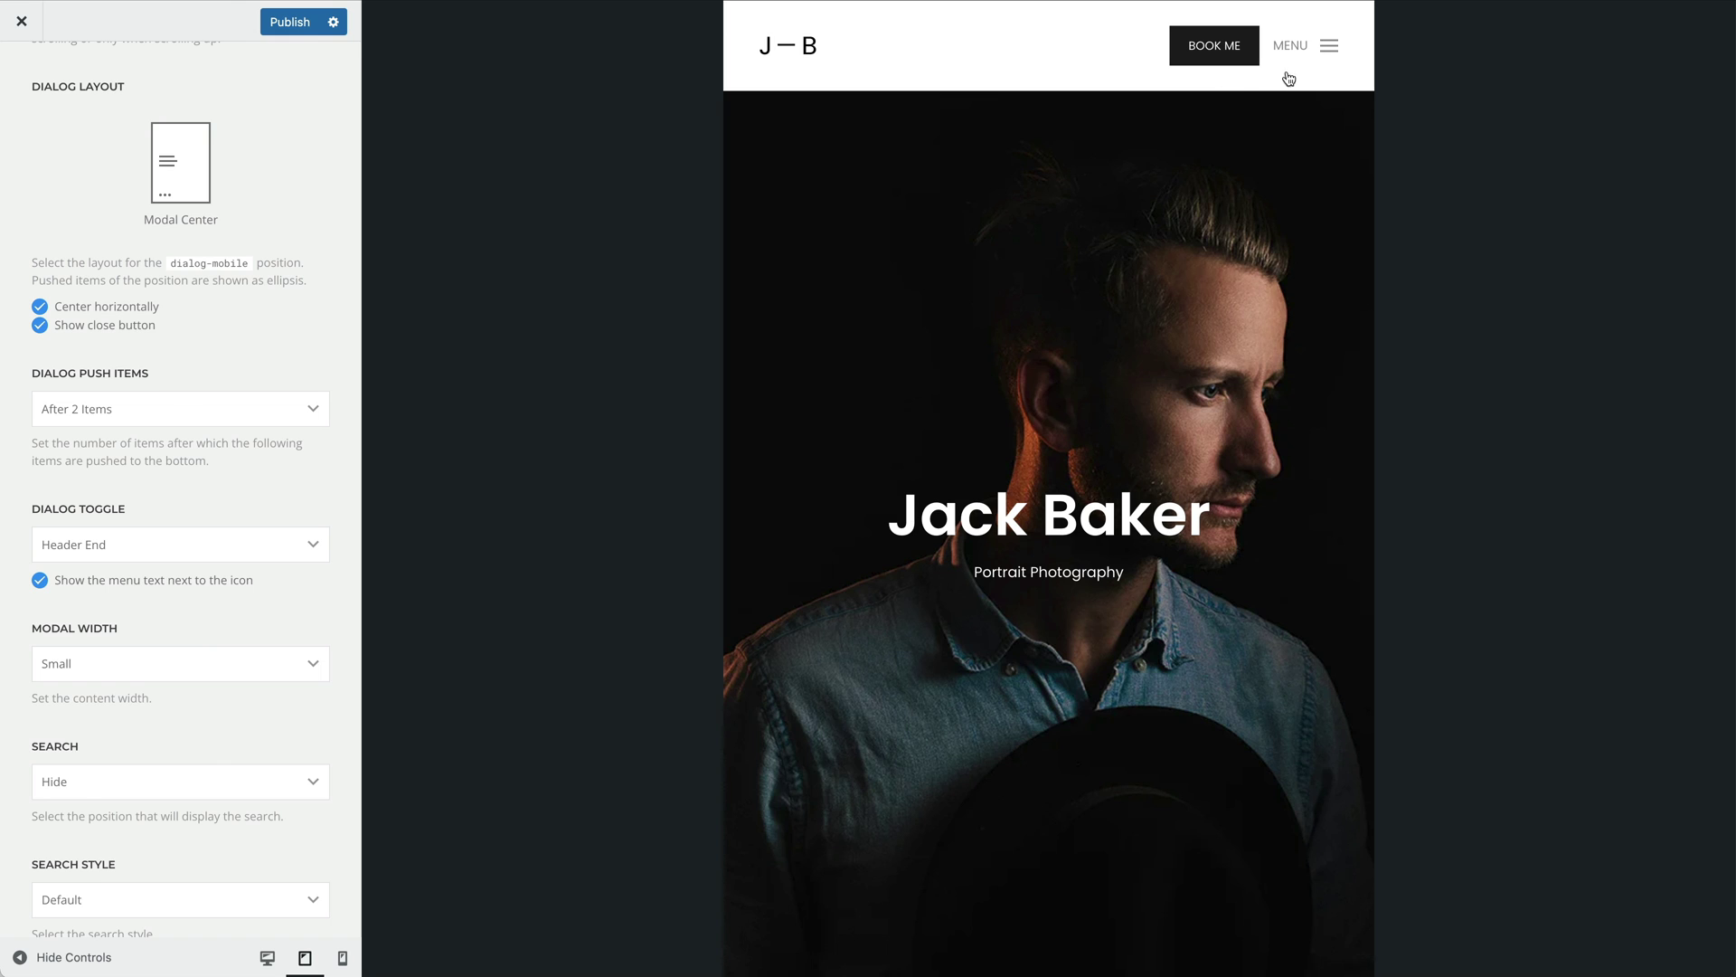
pyautogui.click(1314, 62)
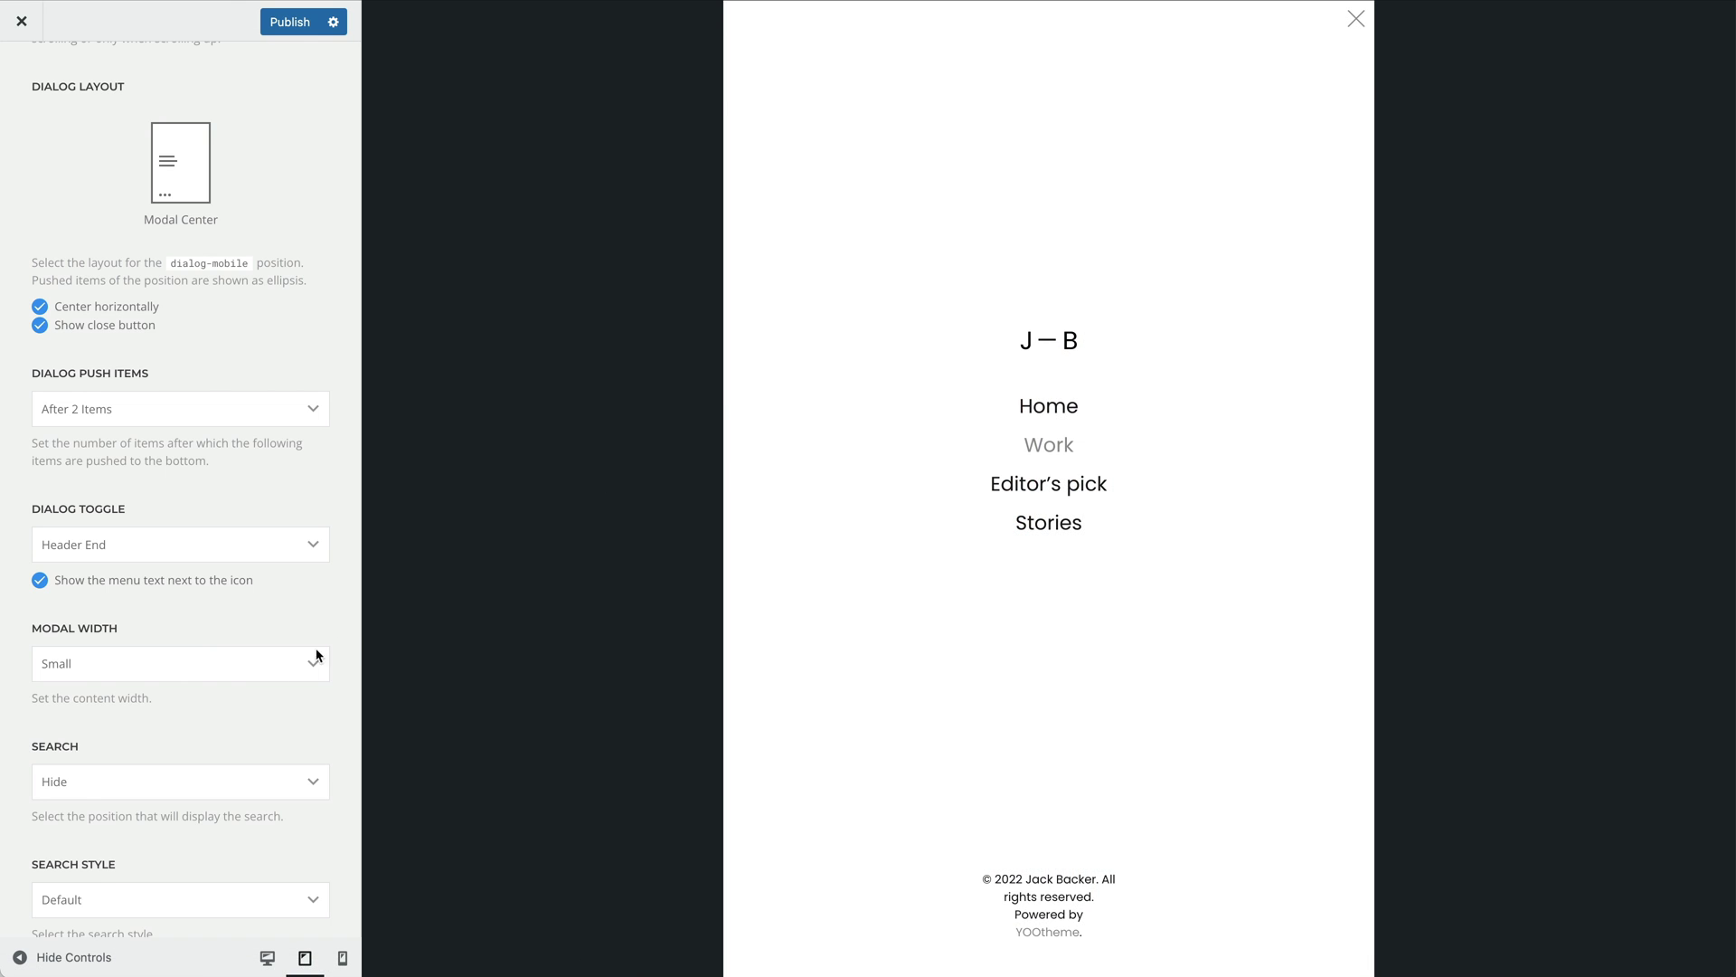
pyautogui.click(257, 679)
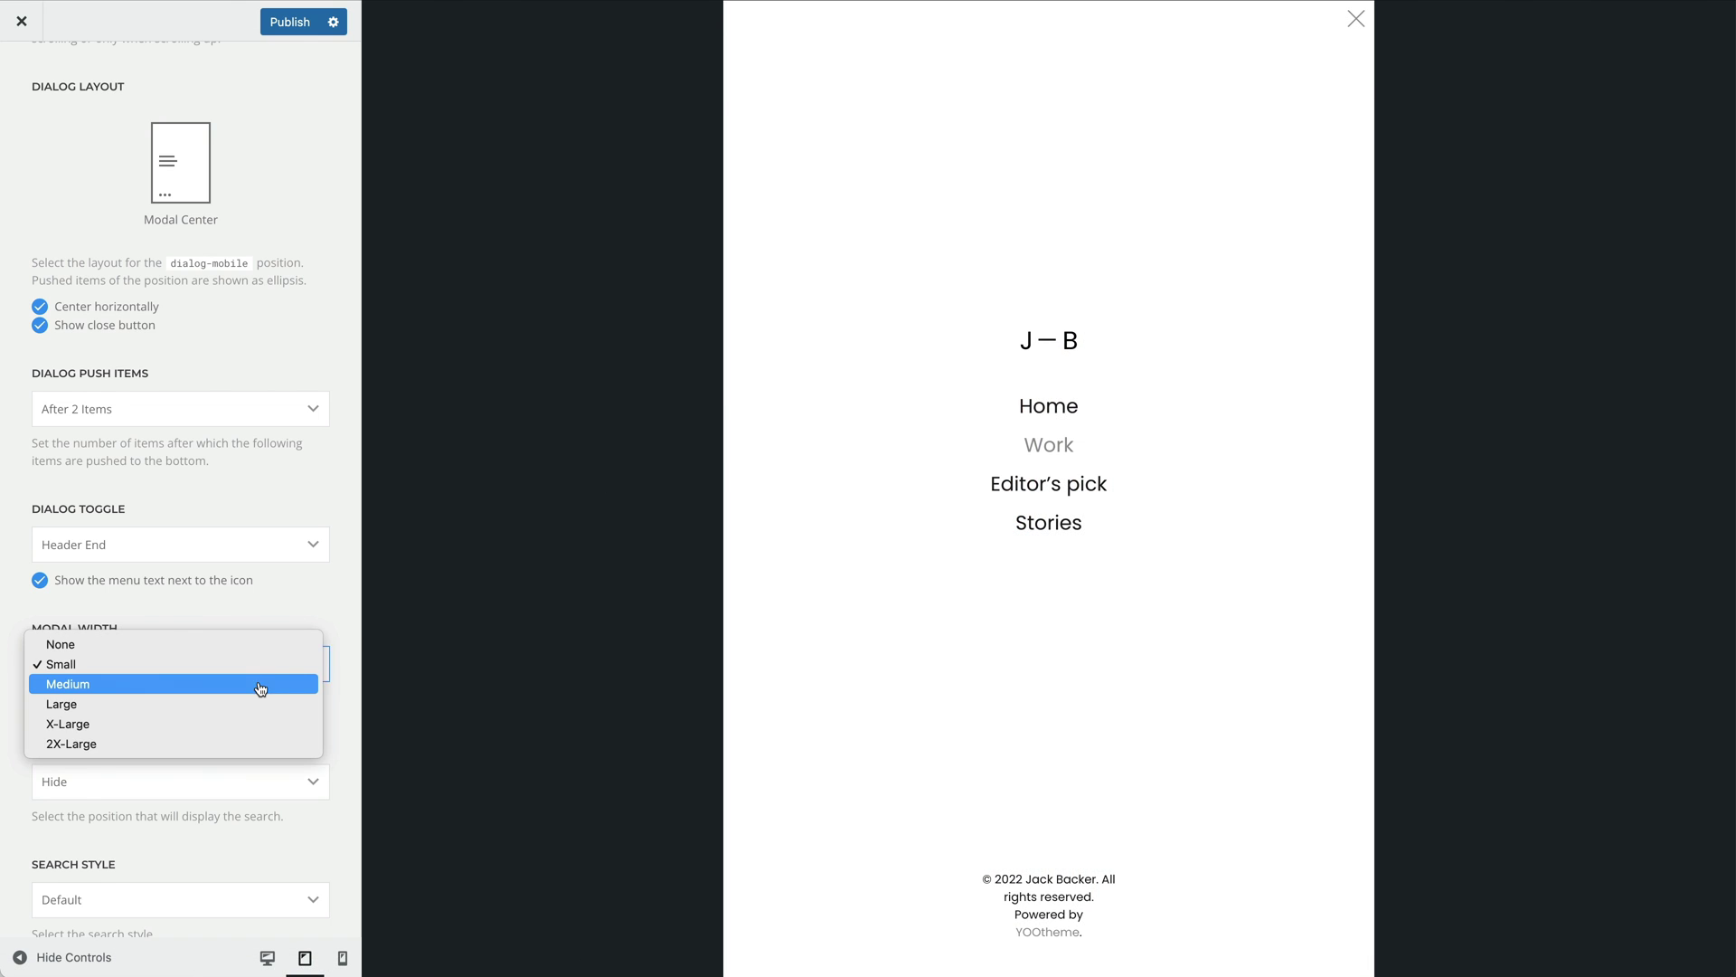
pyautogui.click(258, 683)
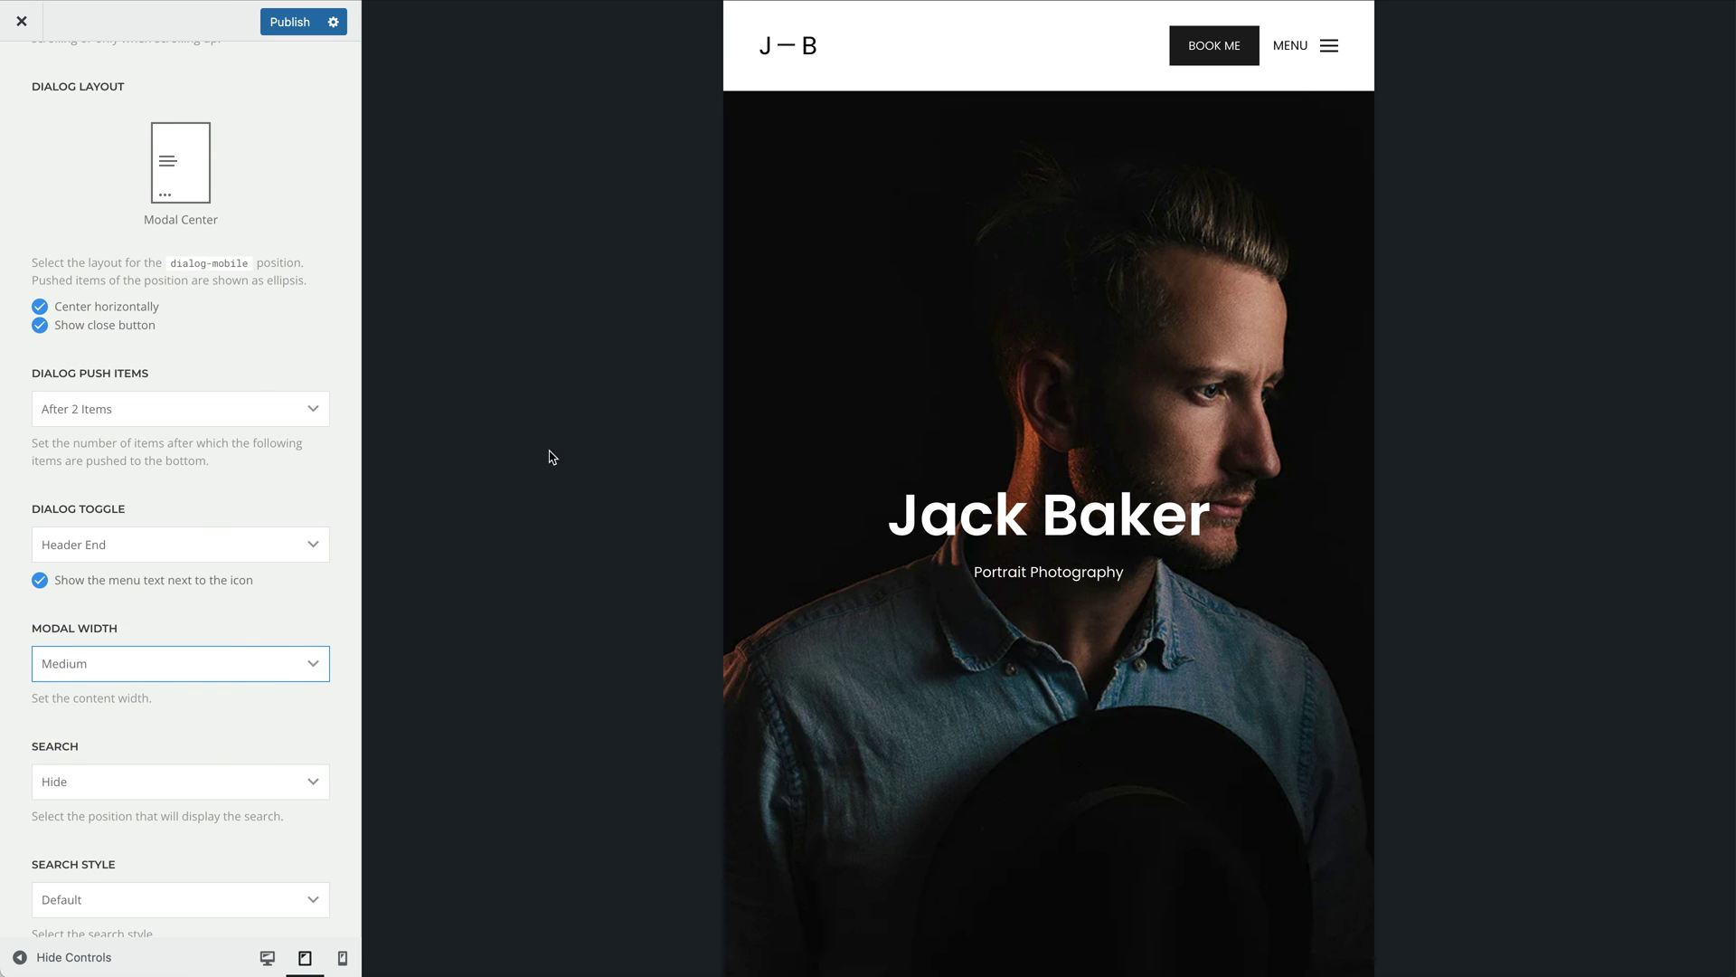